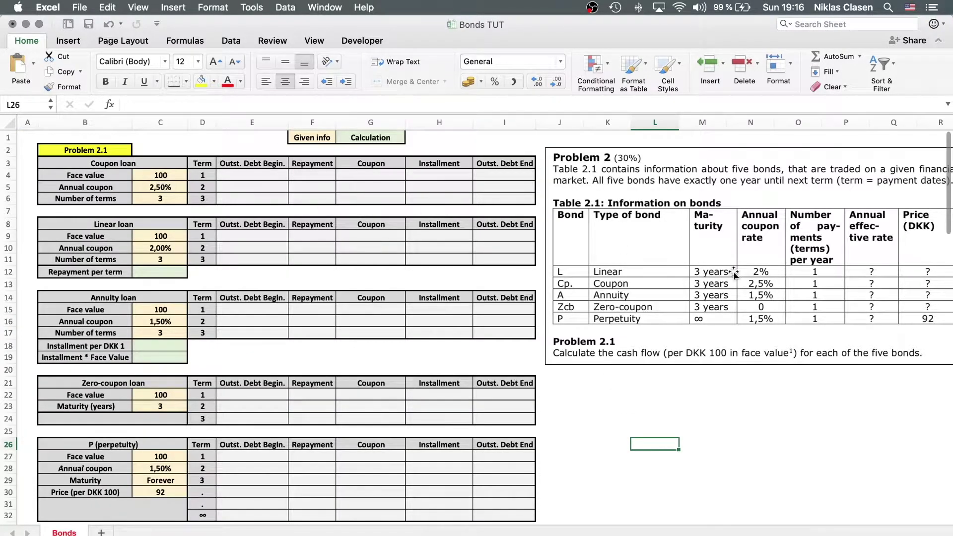
Step: Link term 1's opening debt to the face value with =C4 (100,00) and enter 0 repayment
left_click(302, 139)
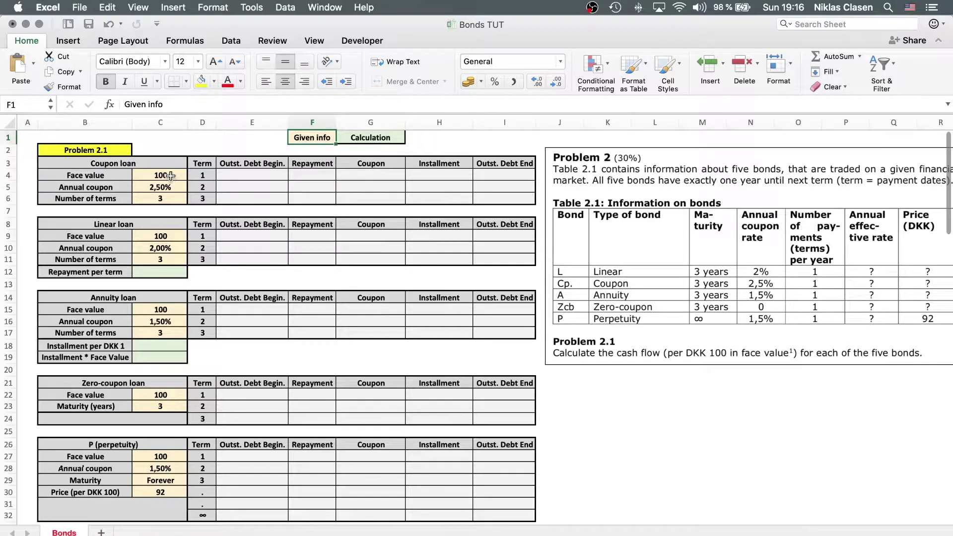
left_click_drag(170, 176, 170, 201)
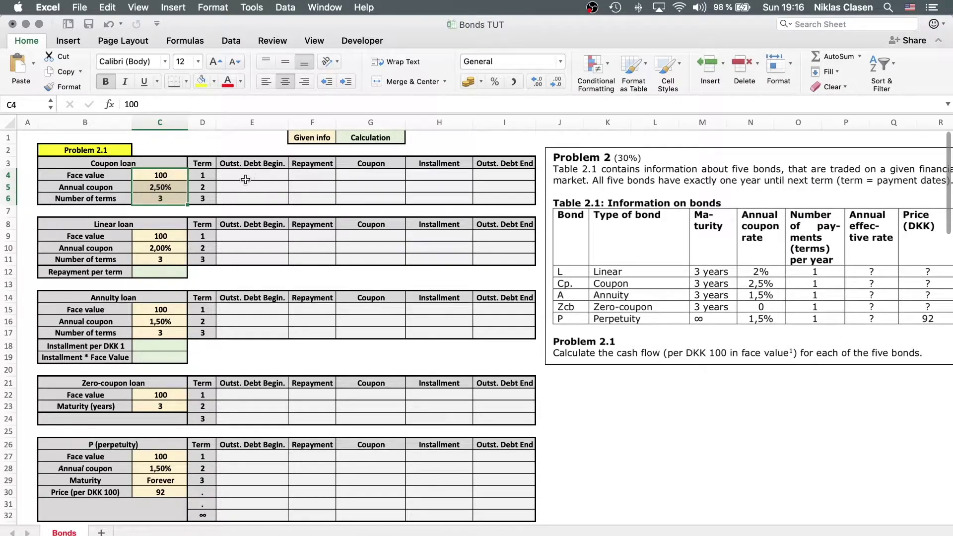
left_click_drag(229, 180, 497, 200)
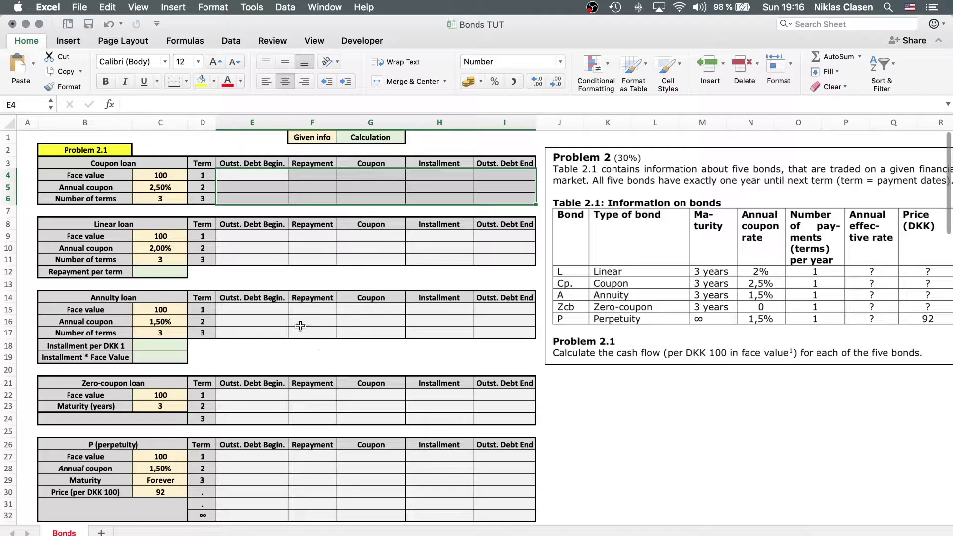
left_click(266, 183)
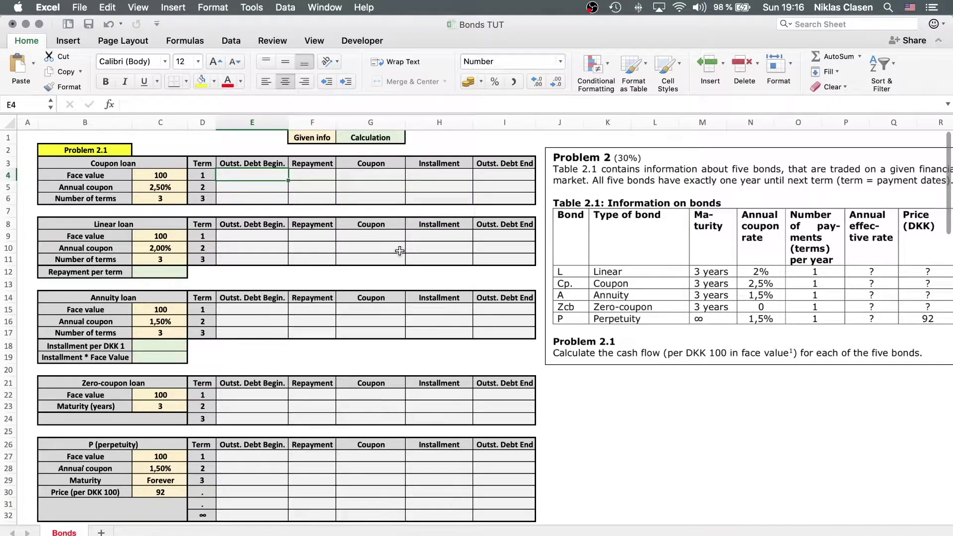
type("=")
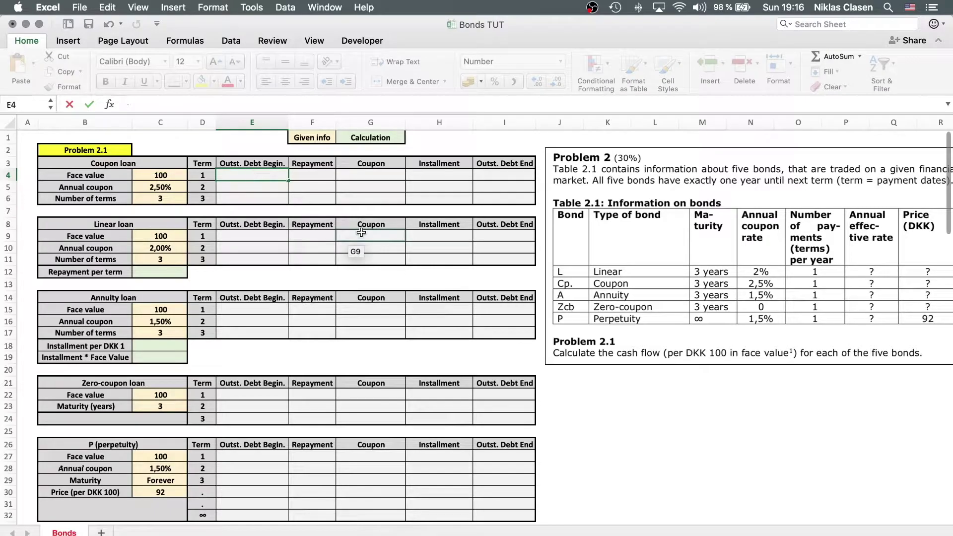
left_click(157, 175)
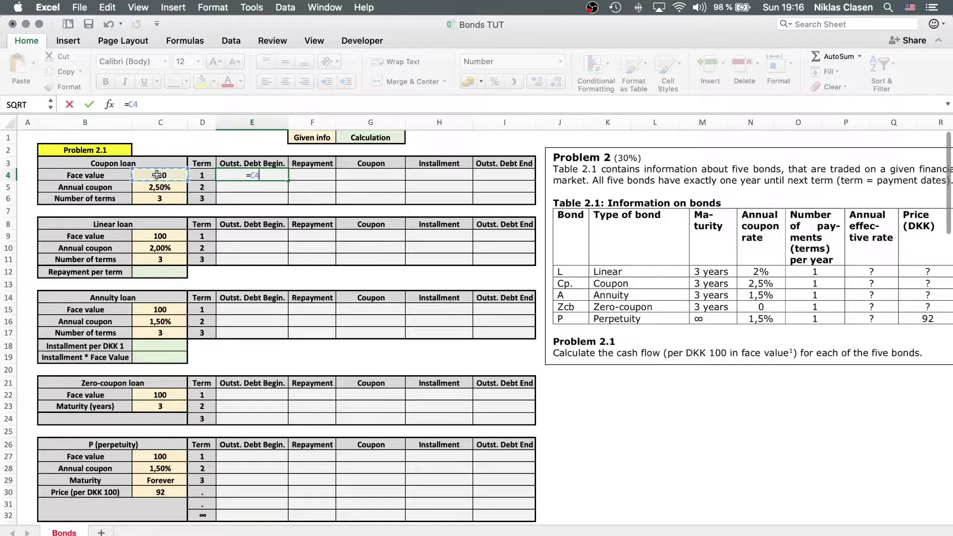
key("Return")
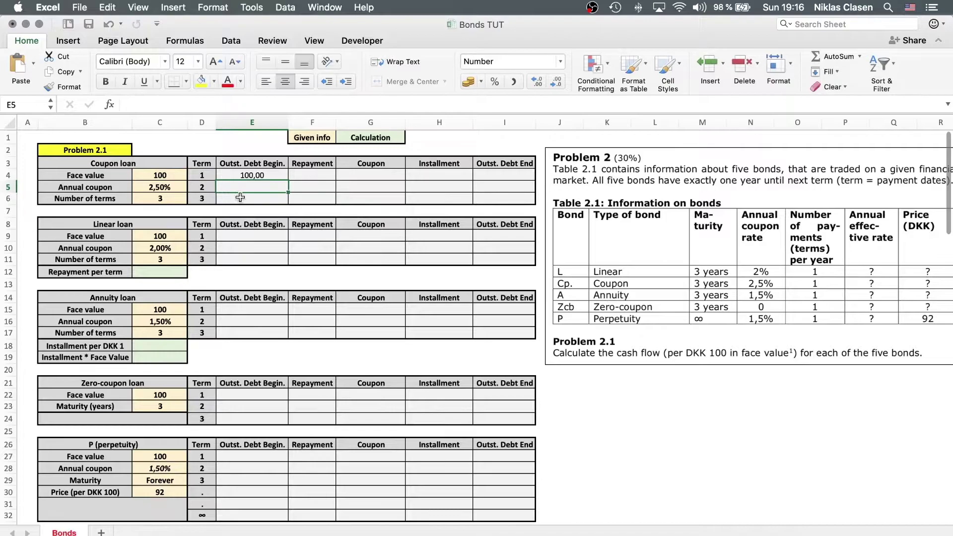
left_click(304, 175)
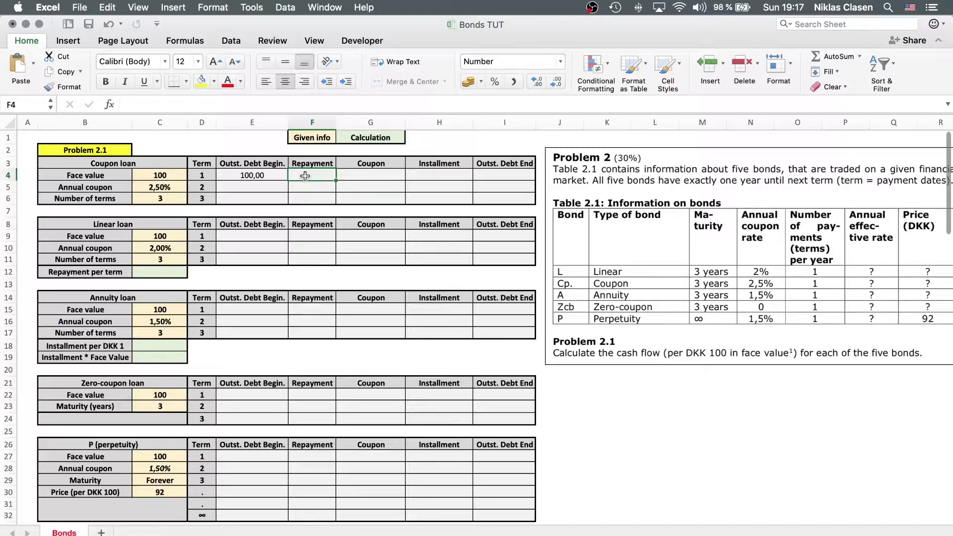
type("0")
key("Tab")
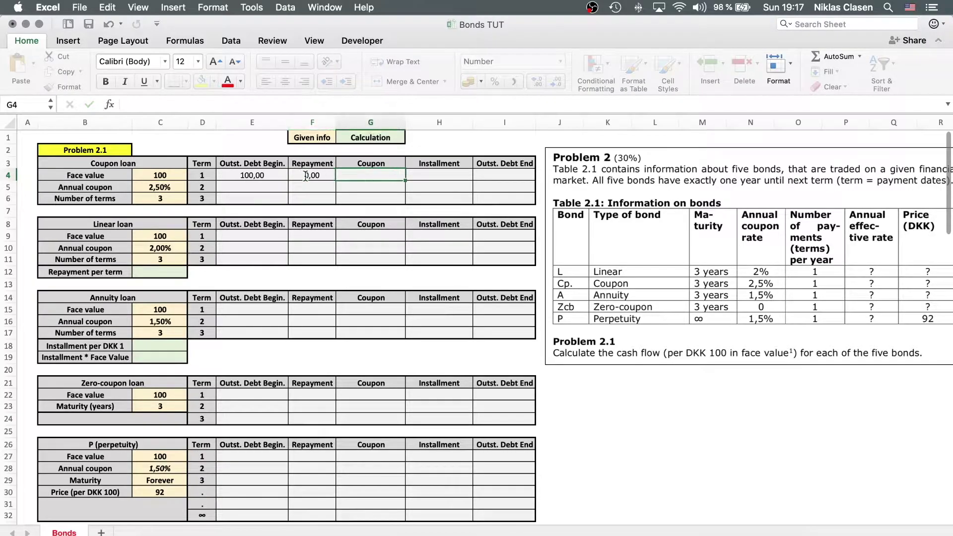
Step: Enter term 1's coupon as =C4*C5 (2,50) and installment as =F4+G4 (2,50)
type("=")
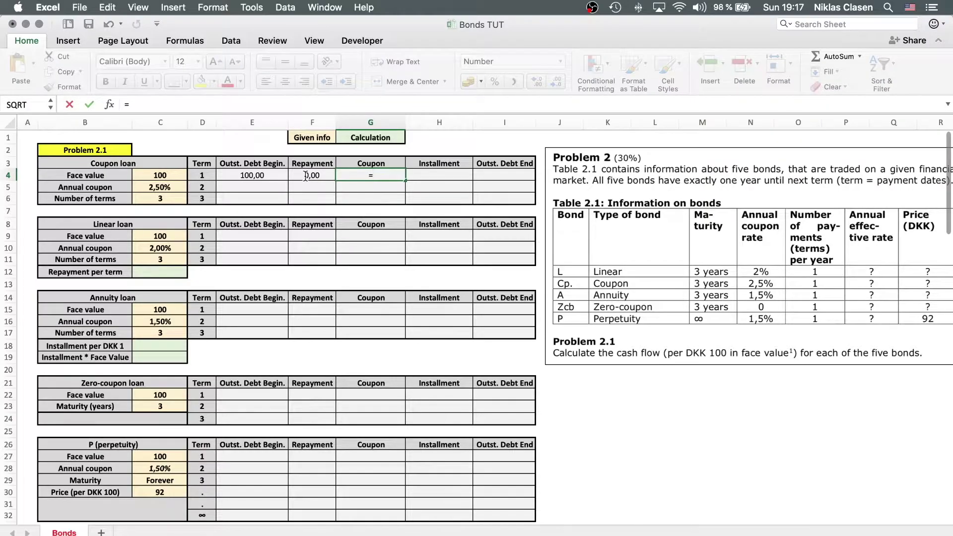
left_click(164, 176)
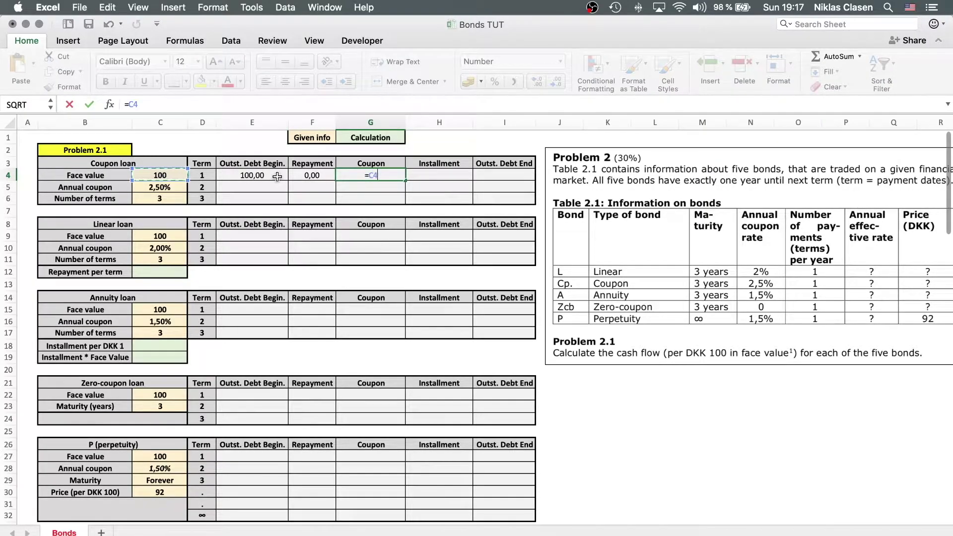
type("*")
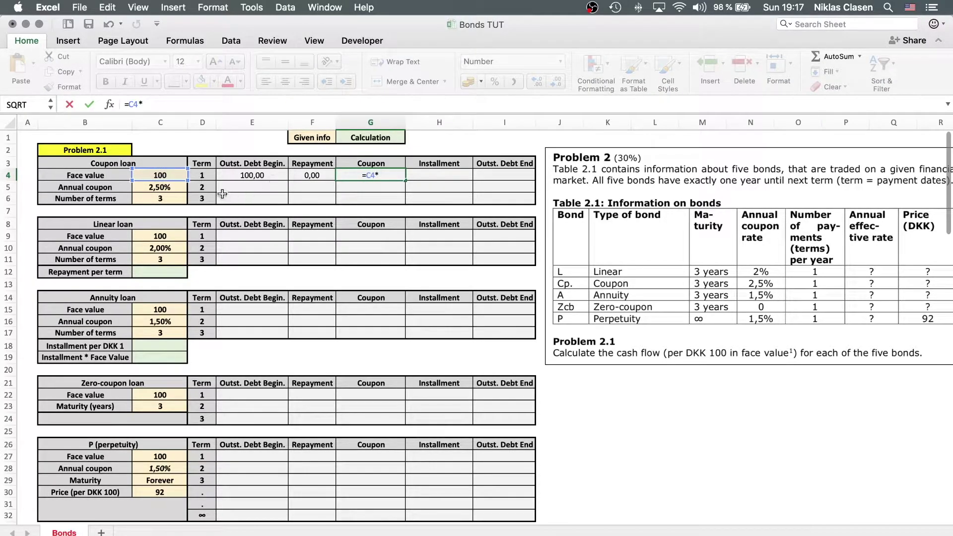
left_click(181, 187)
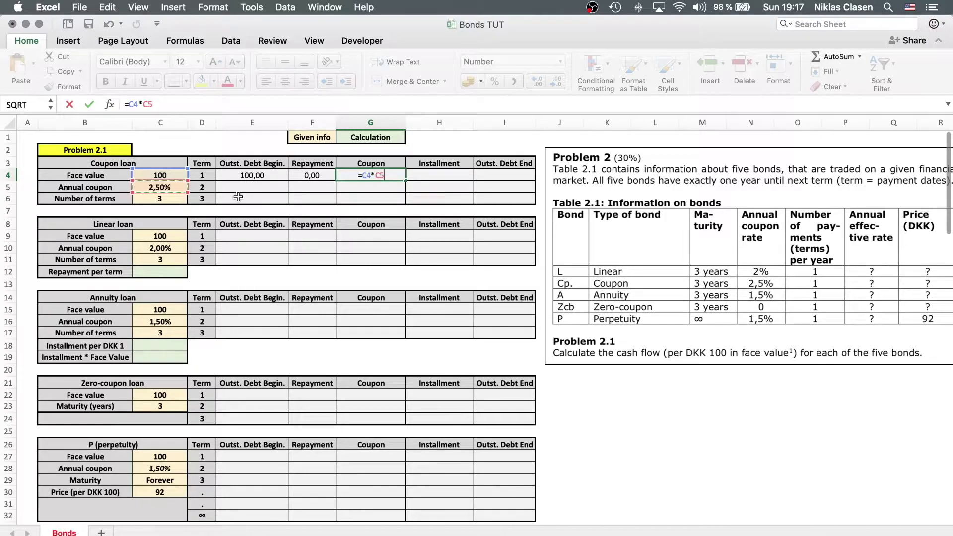
key("Tab")
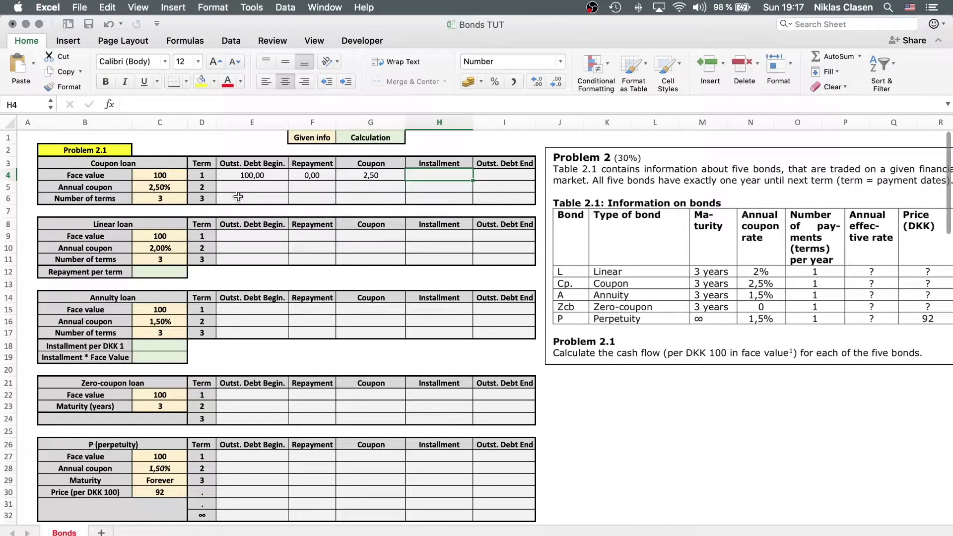
type("=")
left_click(320, 177)
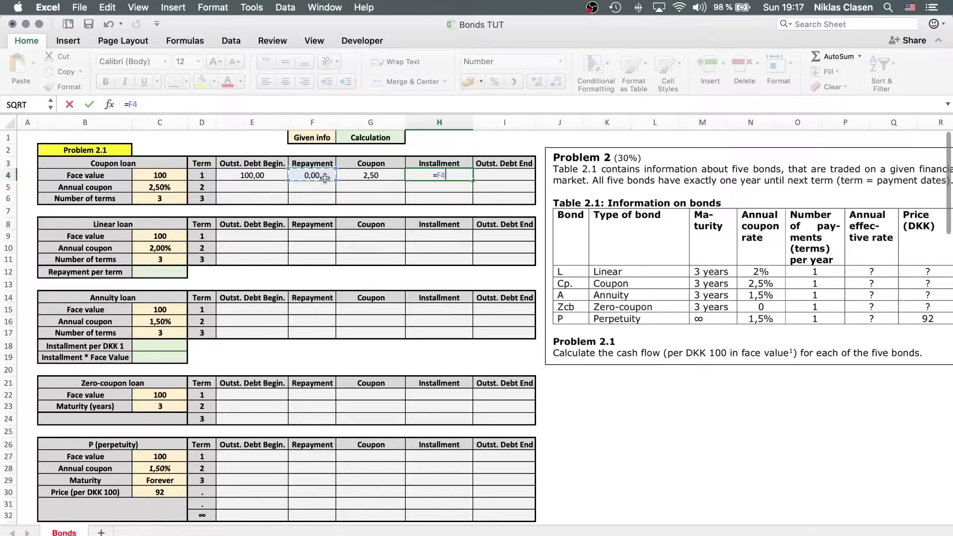
type("+")
left_click(393, 176)
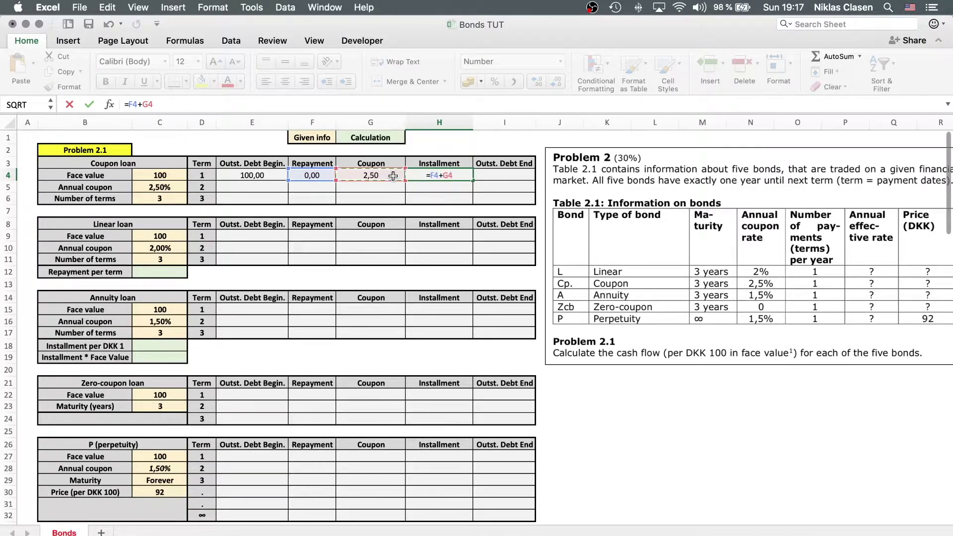
key("Return")
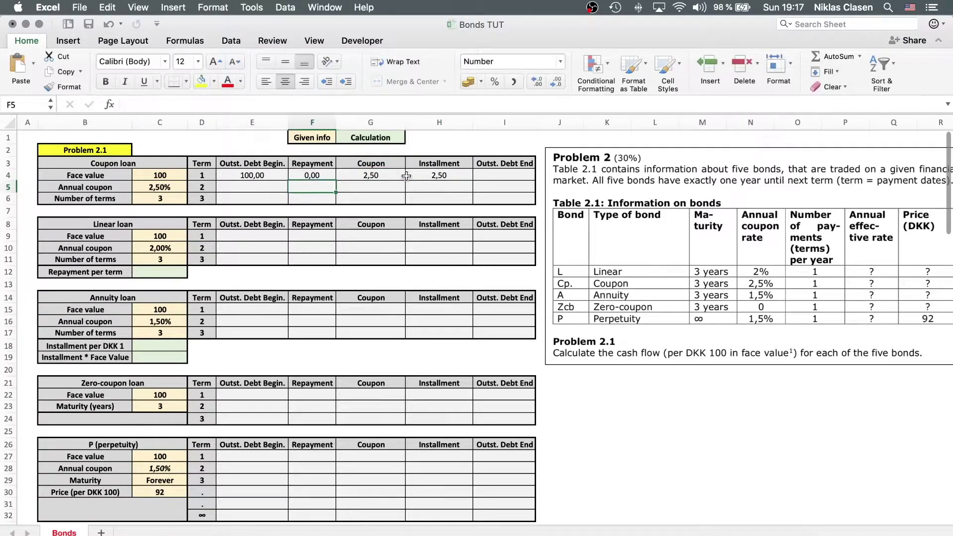
left_click(508, 177)
Step: Set term 1's ending debt from its opening debt and carry it into term 2's opening debt
type("=")
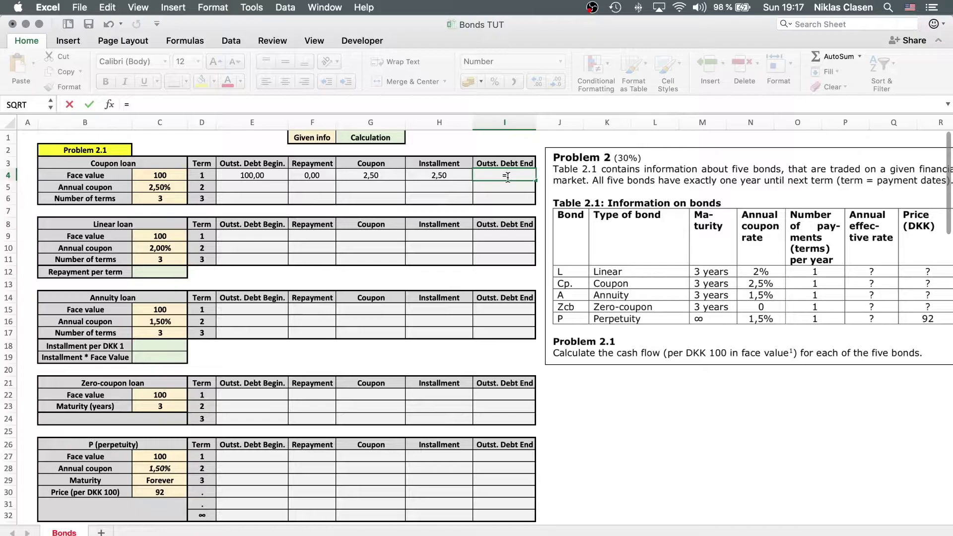
left_click(258, 178)
key("Return")
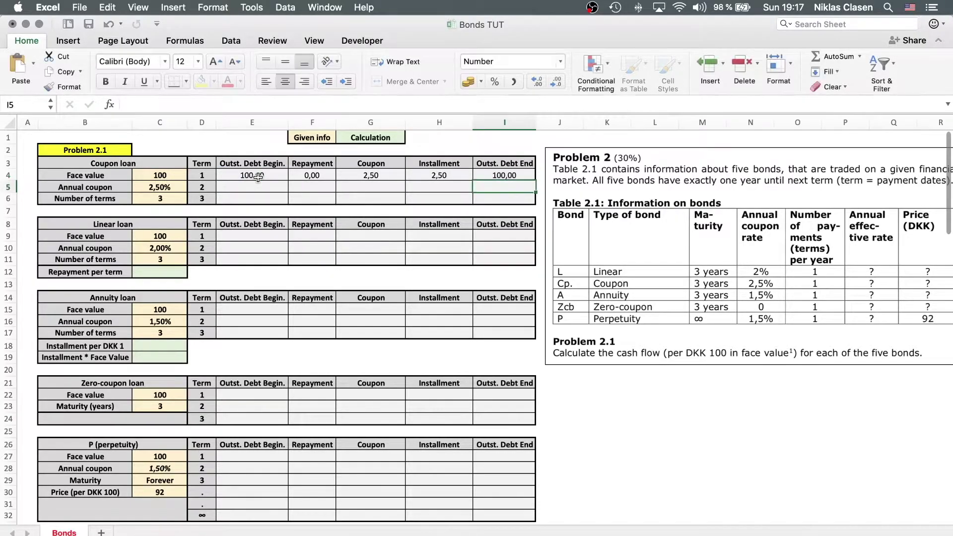
left_click(252, 183)
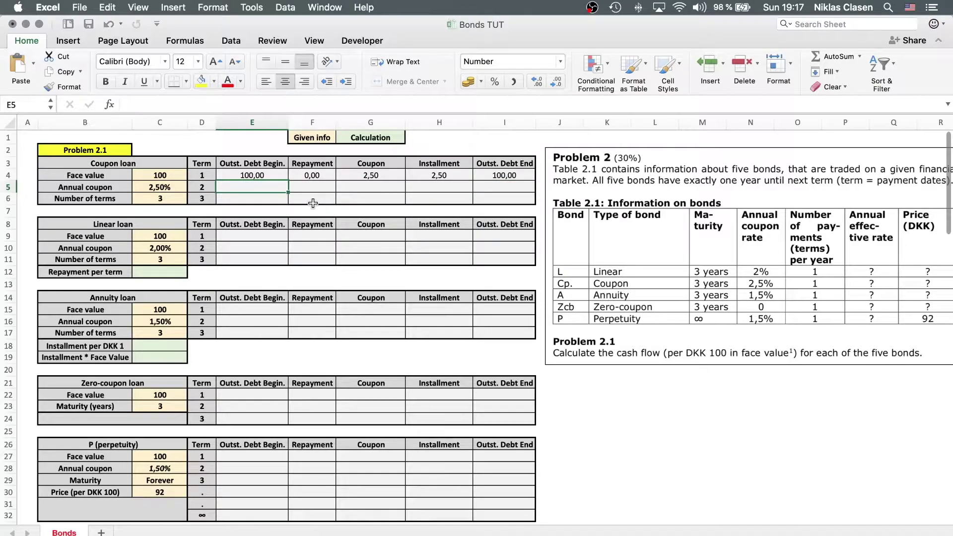
type("=")
key("BackSpace")
type("=")
left_click(492, 173)
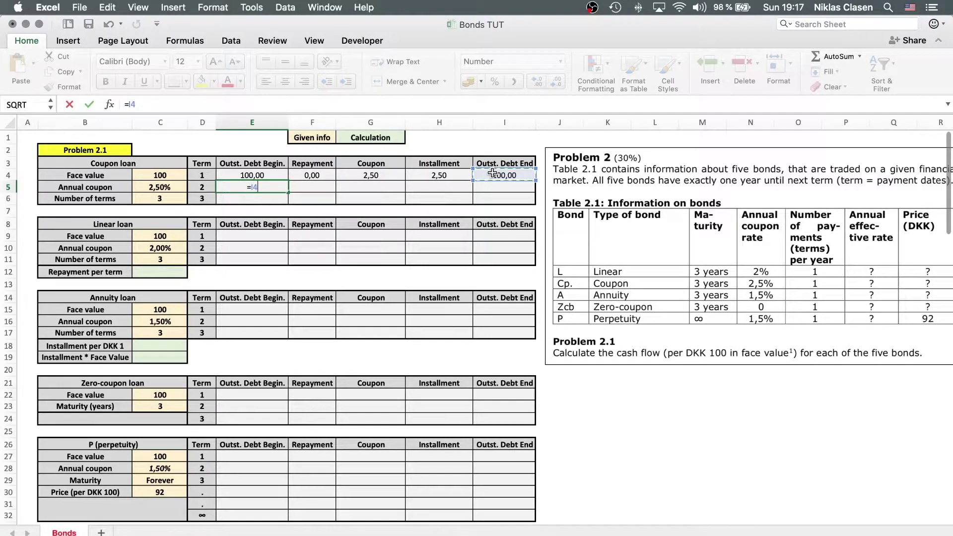
key("Return")
Step: Enter 0 repayment for term 2 and make the coupon formula's face value reference absolute
left_click(333, 185)
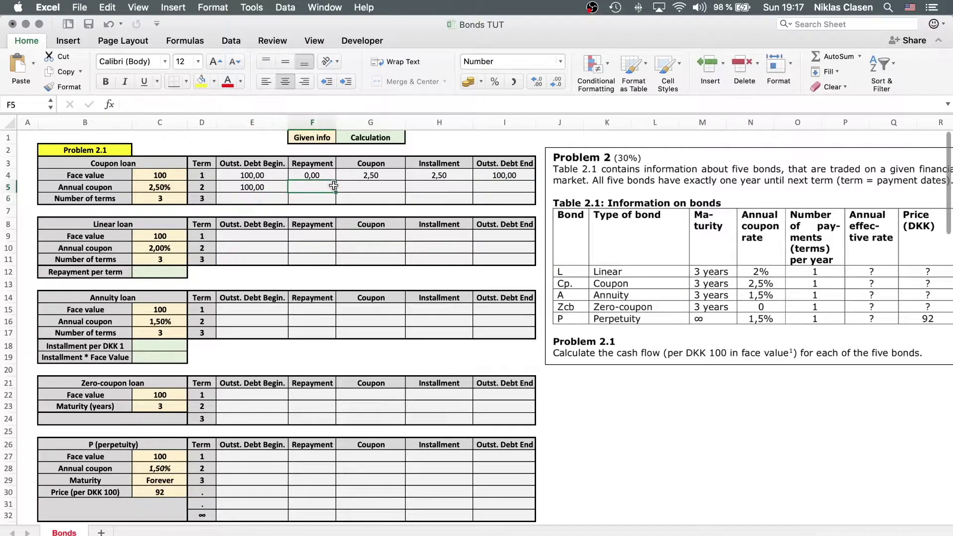
type("0")
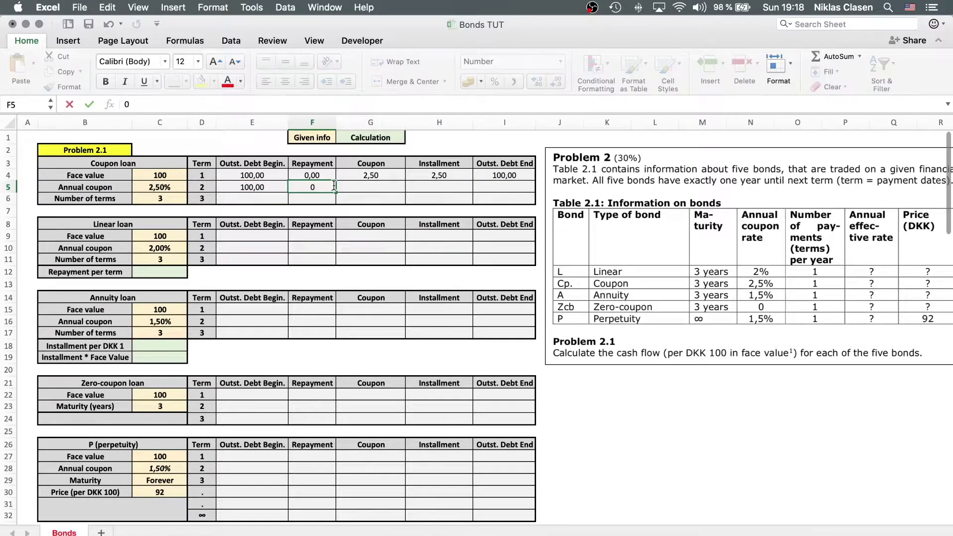
key("Tab")
left_click(381, 176)
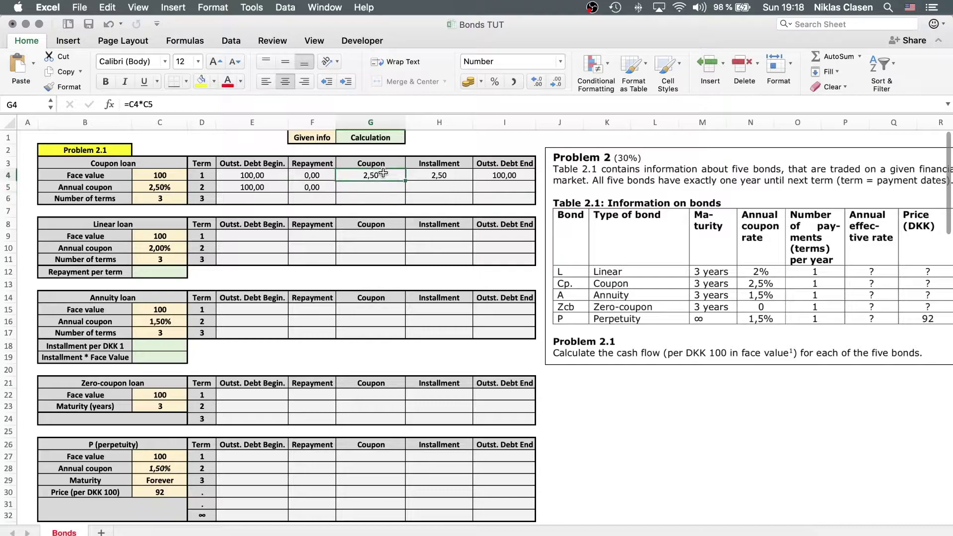
double_click(383, 175)
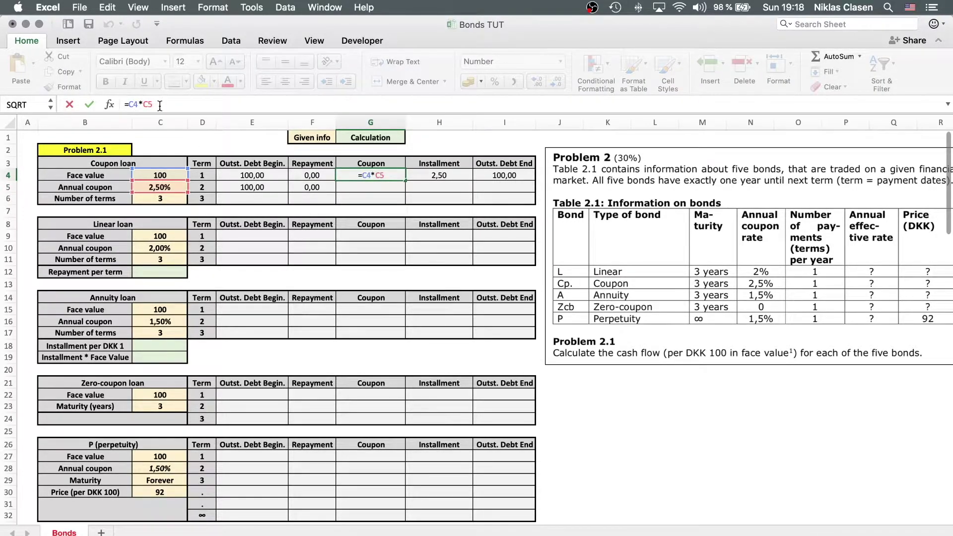
key("F4")
key("F4")
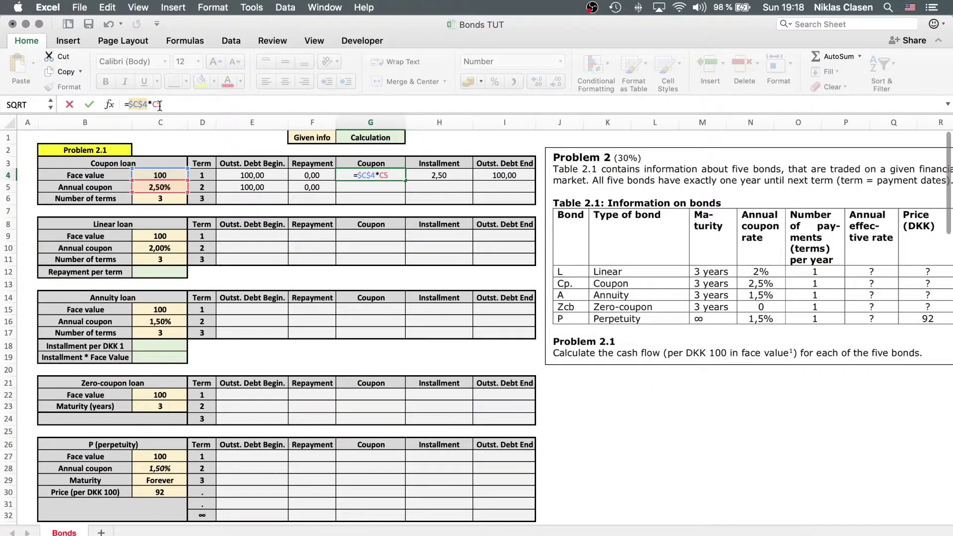
key("F4")
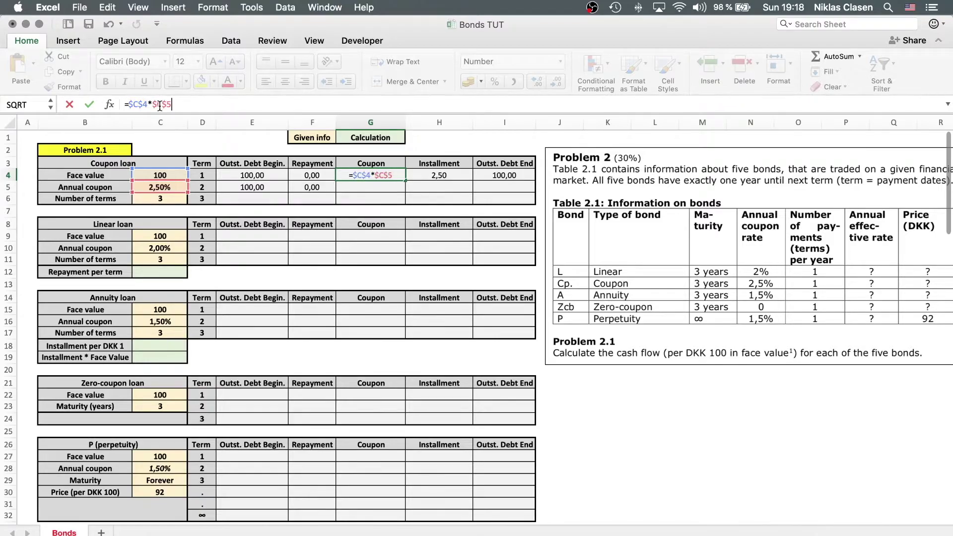
key("Return")
Step: Copy term 1's coupon and installment formulas down to terms 2 and 3
left_click(400, 173)
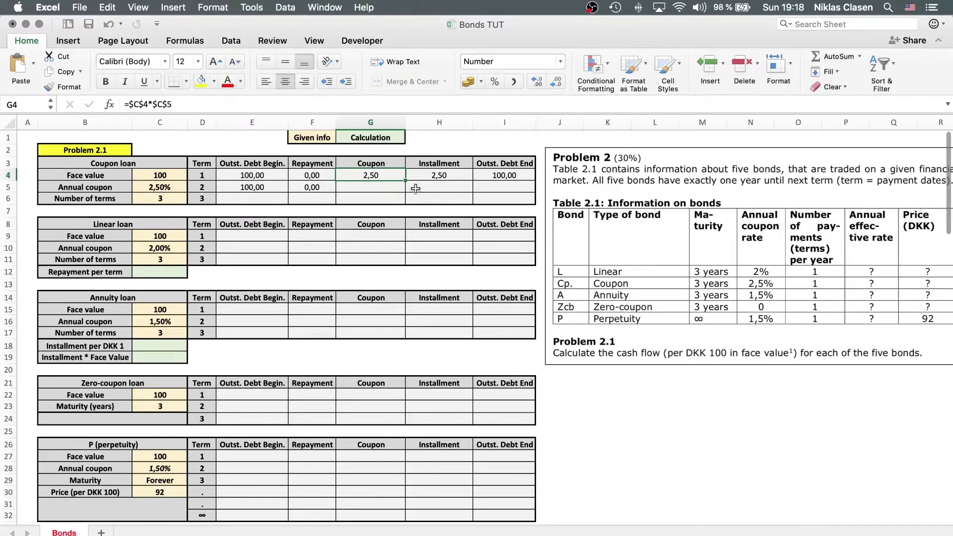
left_click_drag(405, 181, 404, 202)
left_click(464, 177)
left_click_drag(465, 181, 464, 200)
Step: Enter 100 as term 2's ending debt and link term 3's opening debt to it
left_click(518, 185)
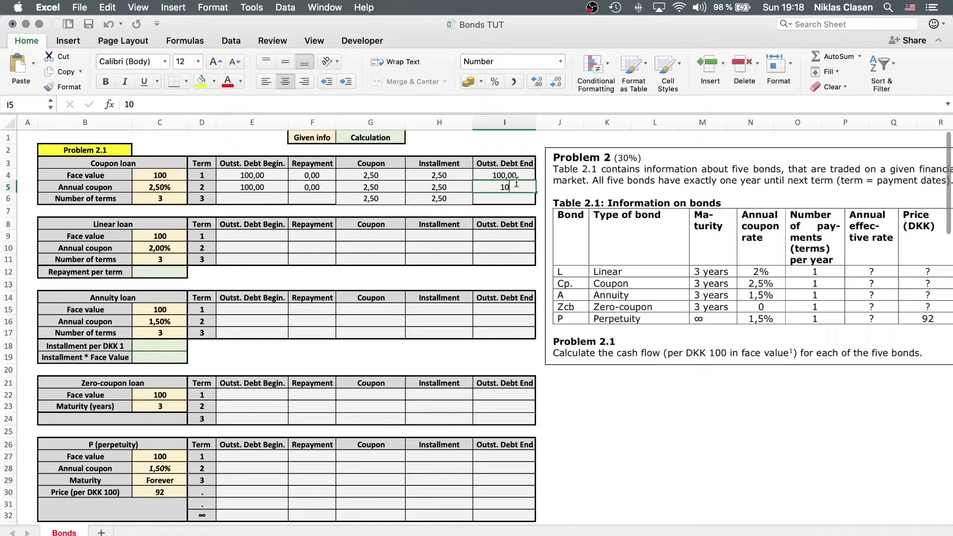
type("100")
key("Return")
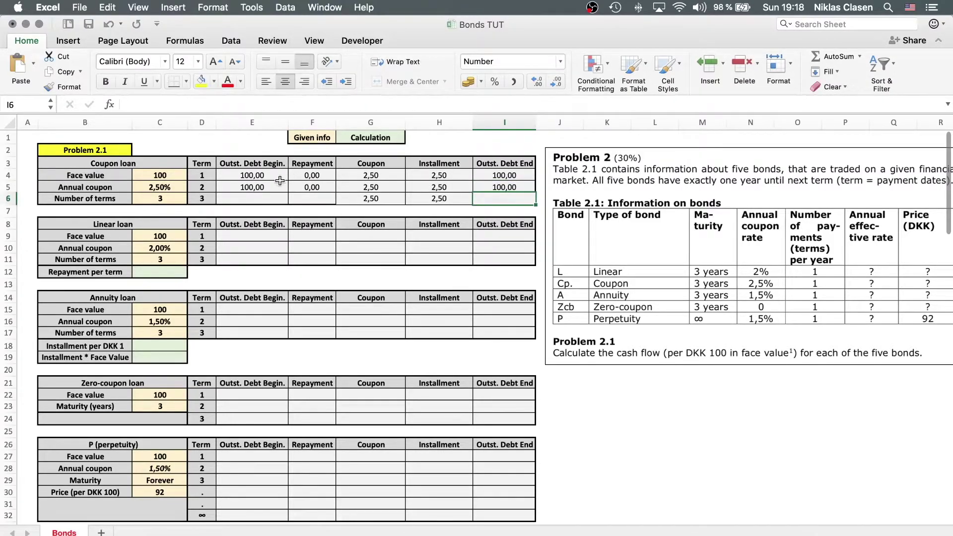
left_click(257, 196)
type("=")
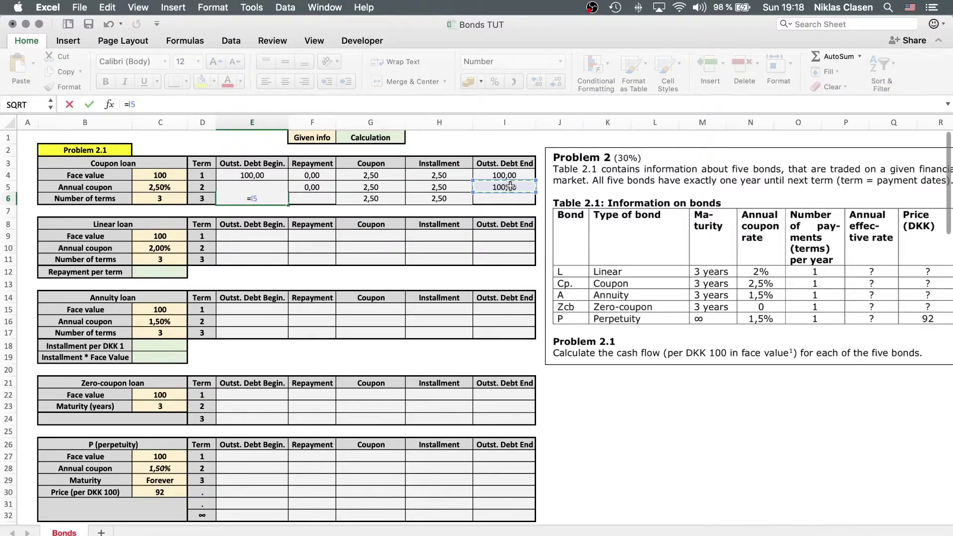
key("Return")
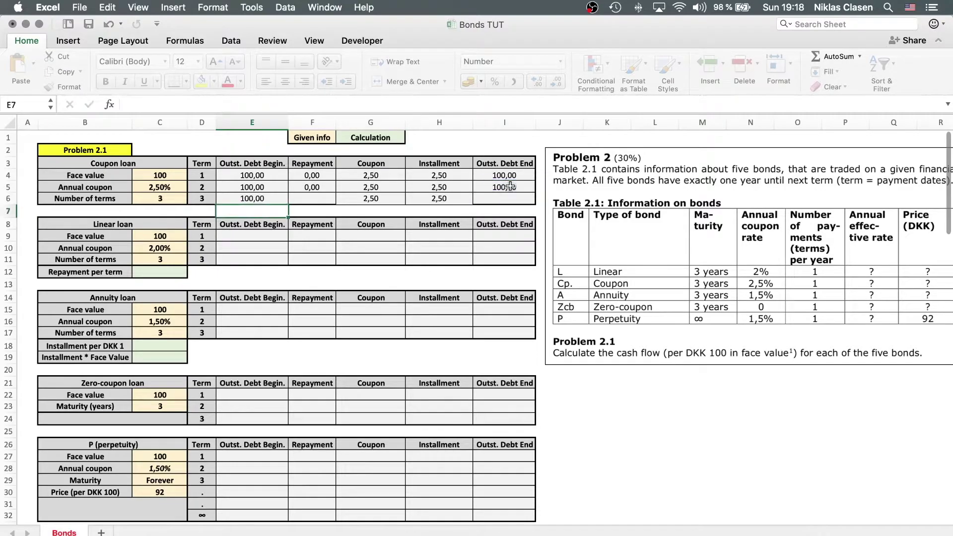
Step: Set term 3's repayment to =C4 (100,00) and its ending debt to =E6-F6 (0,00)
left_click(306, 199)
type("=")
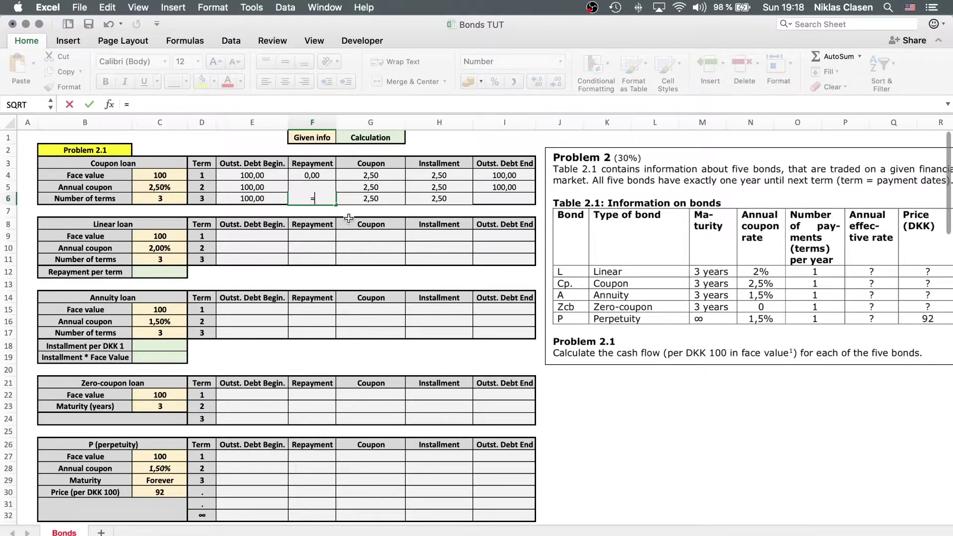
left_click(170, 176)
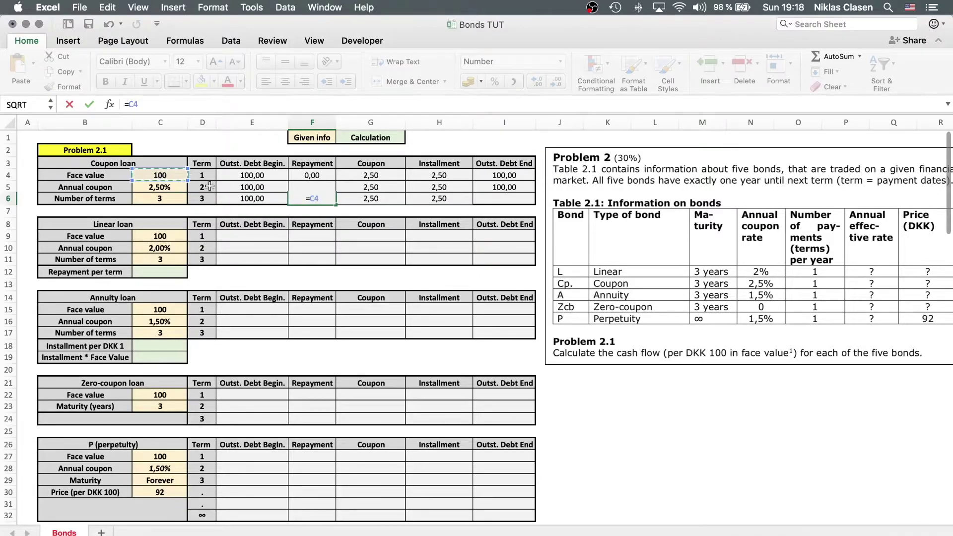
key("Return")
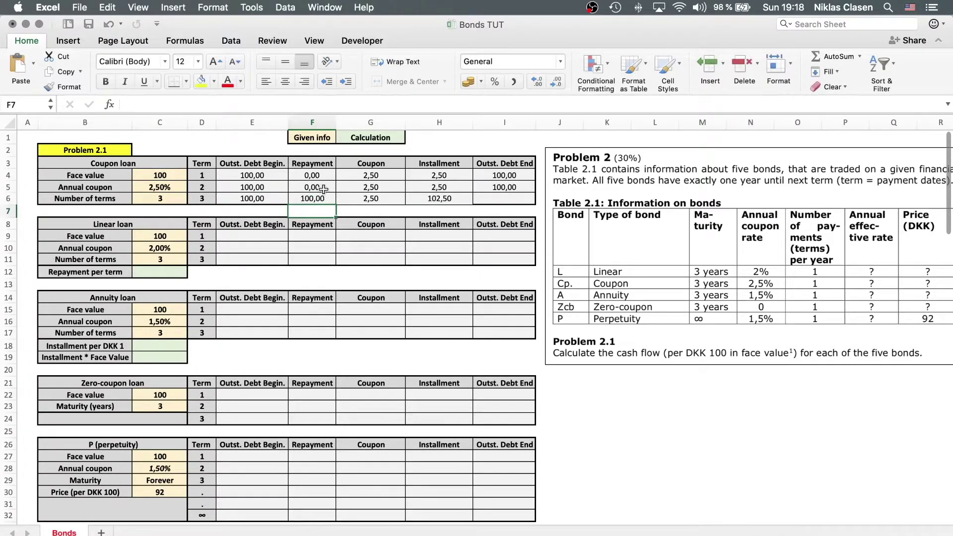
left_click(428, 198)
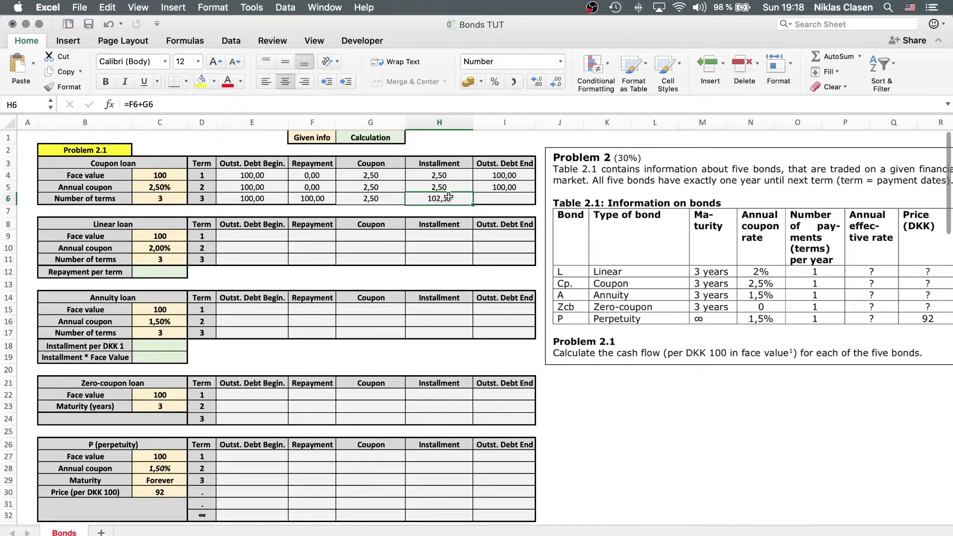
left_click(305, 201)
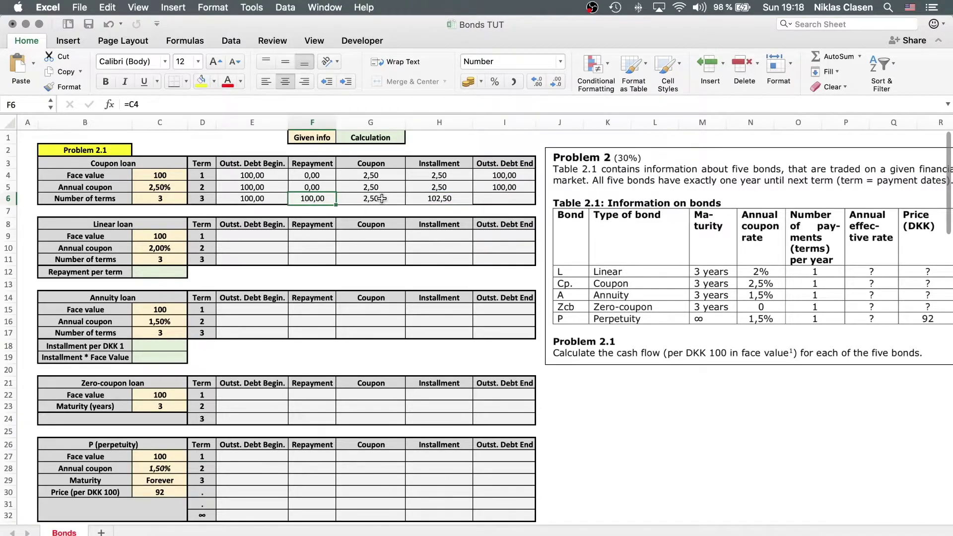
left_click(491, 201)
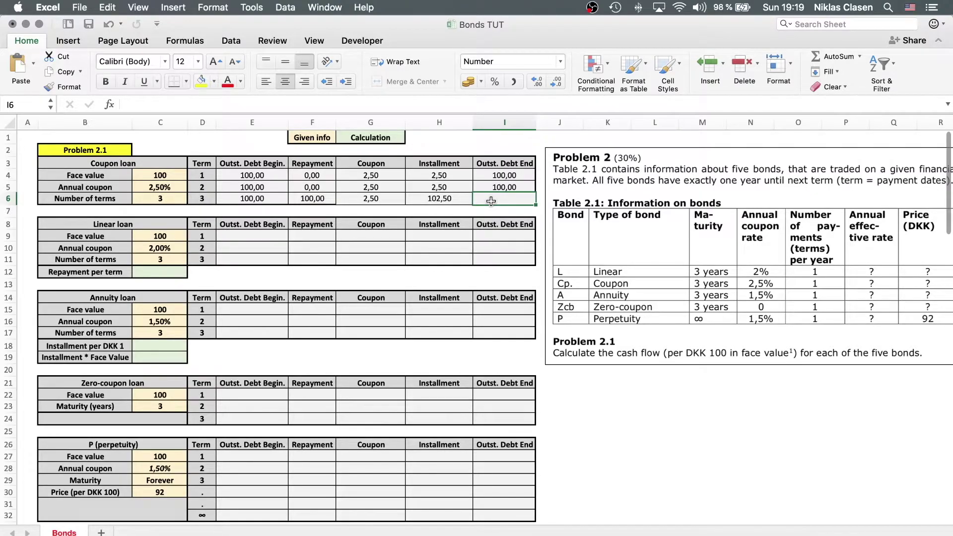
type("=E6-F6")
key("Return")
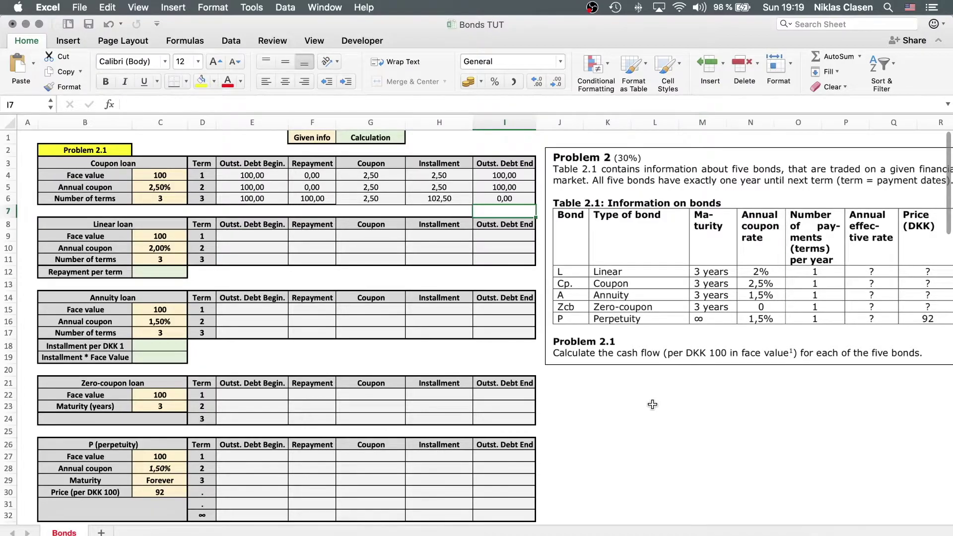
Step: Compute the linear loan's repayment per term in C12 as =C9/C11, giving 33,33
left_click(145, 279)
type("=")
key("Up")
key("Up")
key("Up")
type("*")
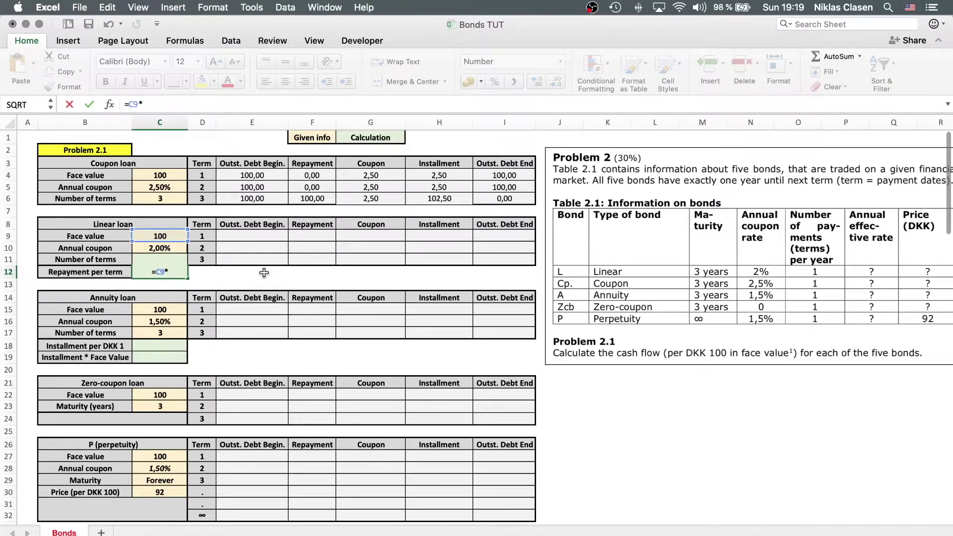
key("BackSpace")
type("/C11")
key("Return")
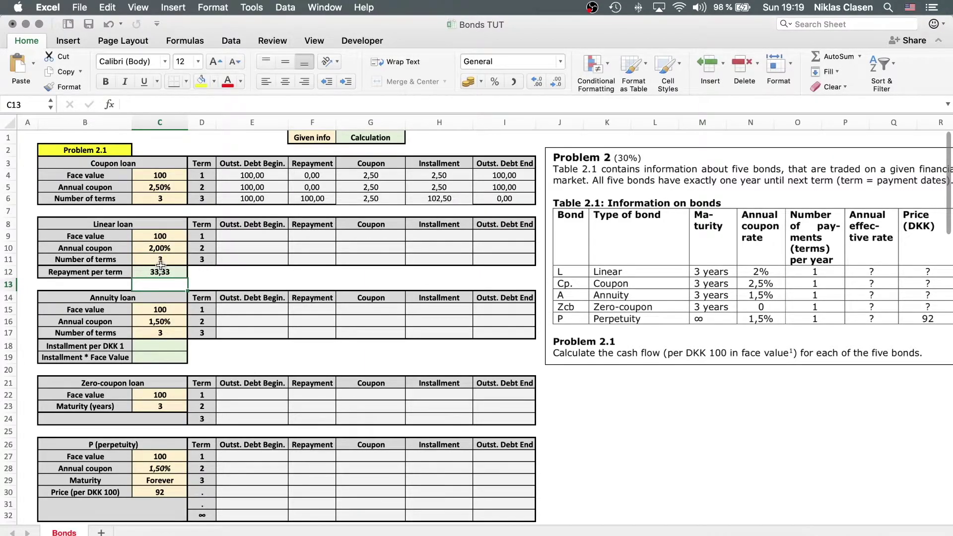
left_click(173, 270)
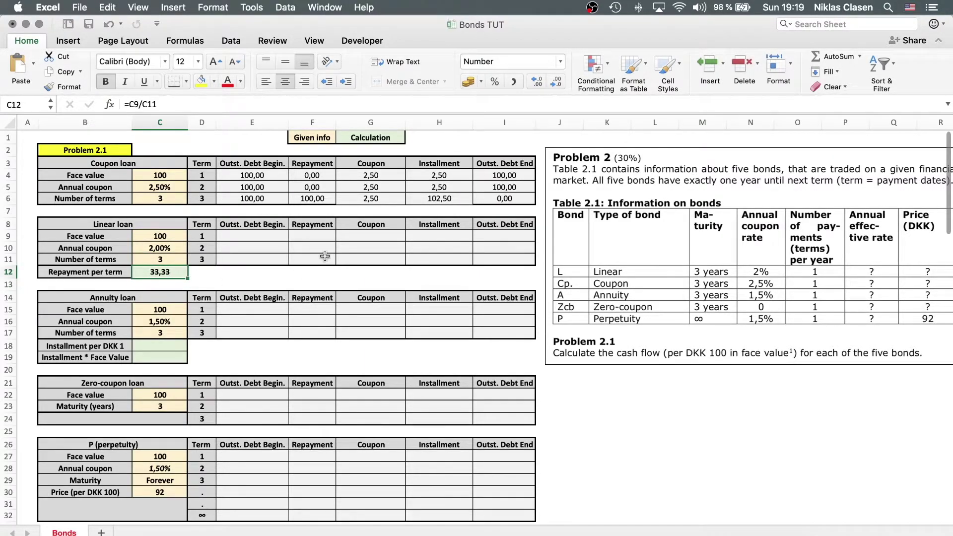
Step: Fill terms 1–3 repayment with =$C$12 and enter 100 as term 1's opening debt
left_click(308, 237)
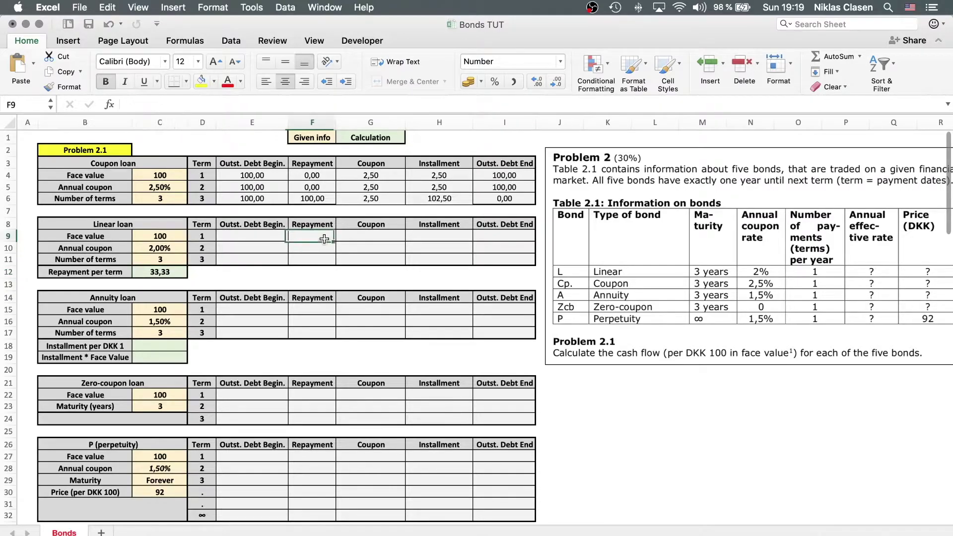
type("=")
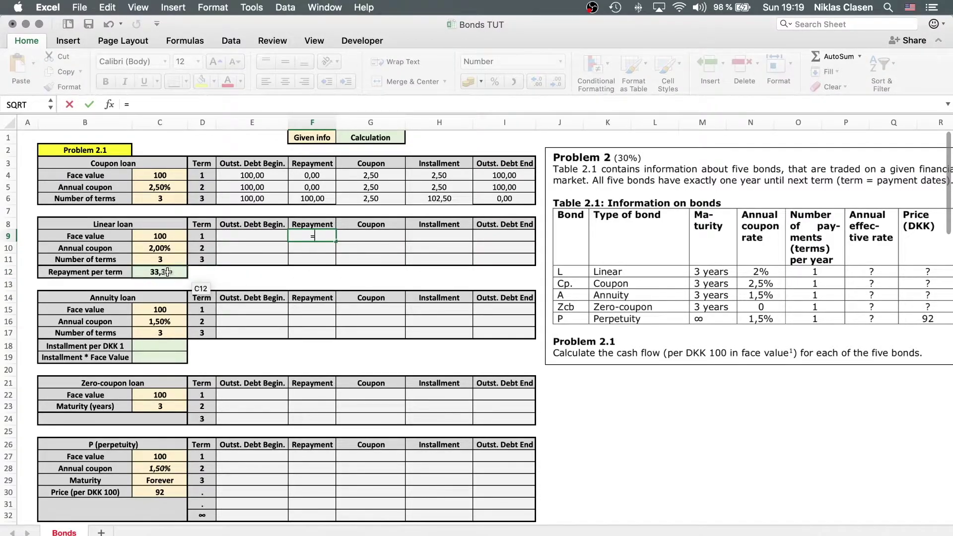
left_click(167, 271)
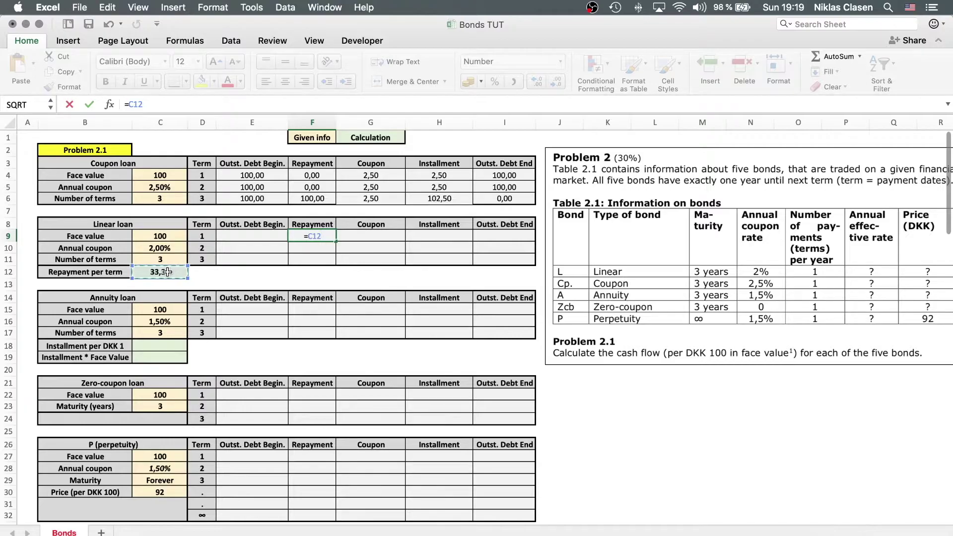
key("super+t")
key("Return")
left_click(321, 239)
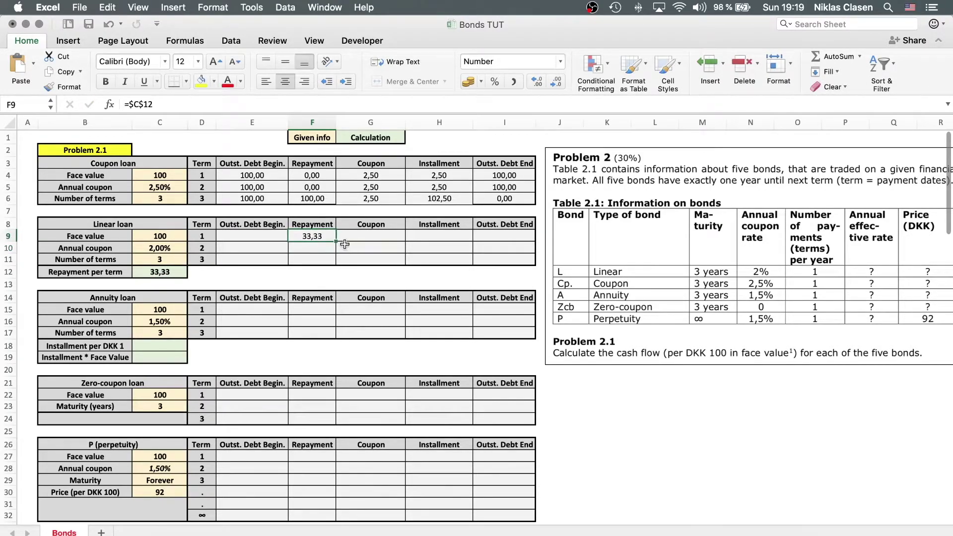
left_click_drag(336, 242, 336, 263)
left_click(342, 271)
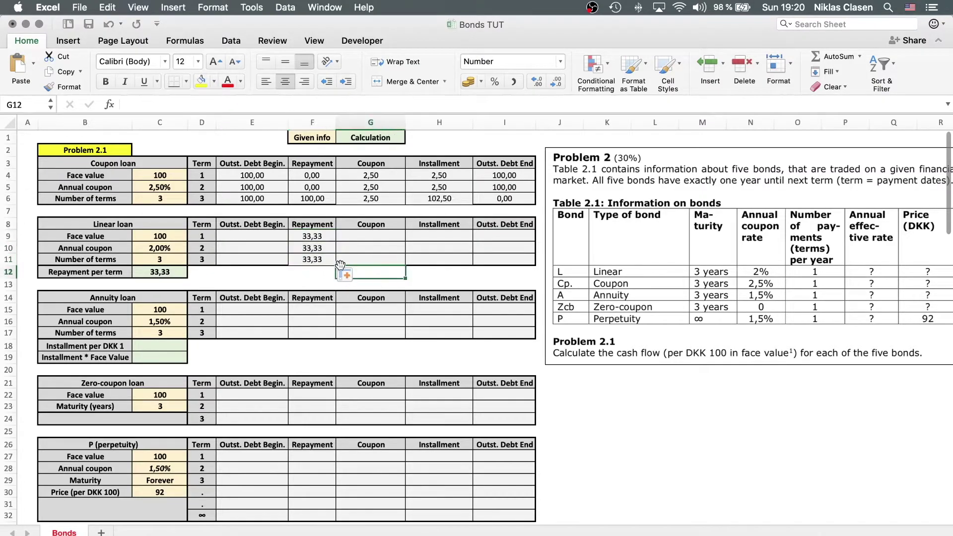
left_click(253, 235)
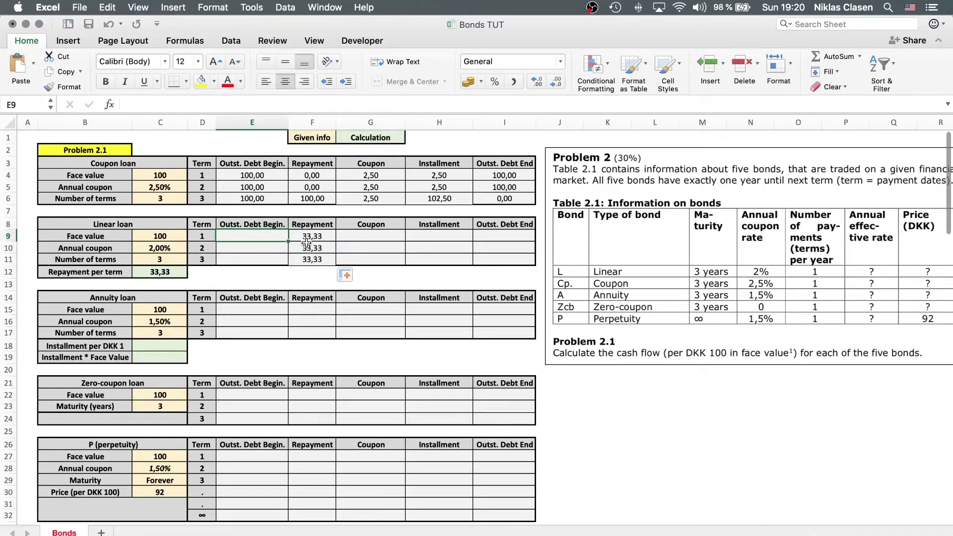
type("100")
key("Return")
Step: Enter term 1's coupon as opening debt times the coupon rate (2,00) and copy it to terms 2–3
left_click(352, 240)
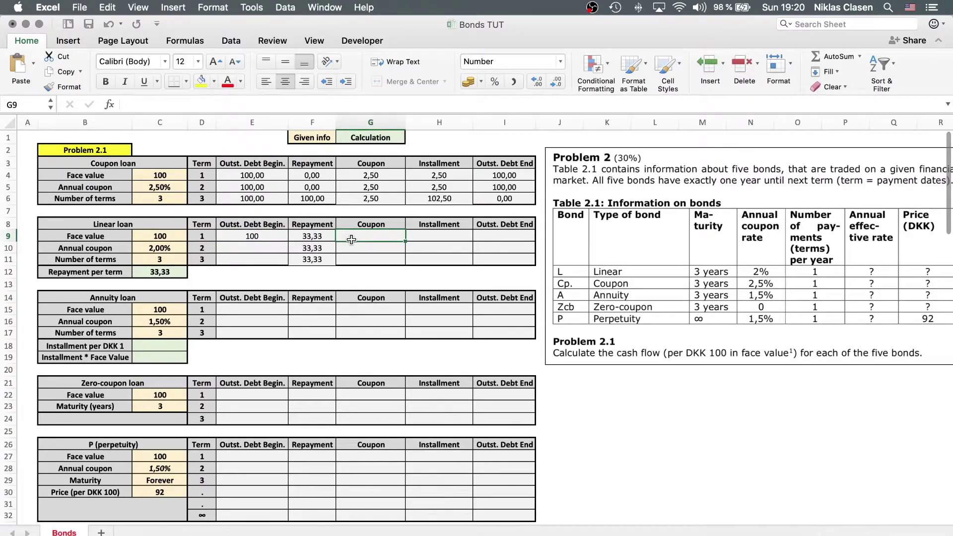
type("+")
key("Escape")
type("=")
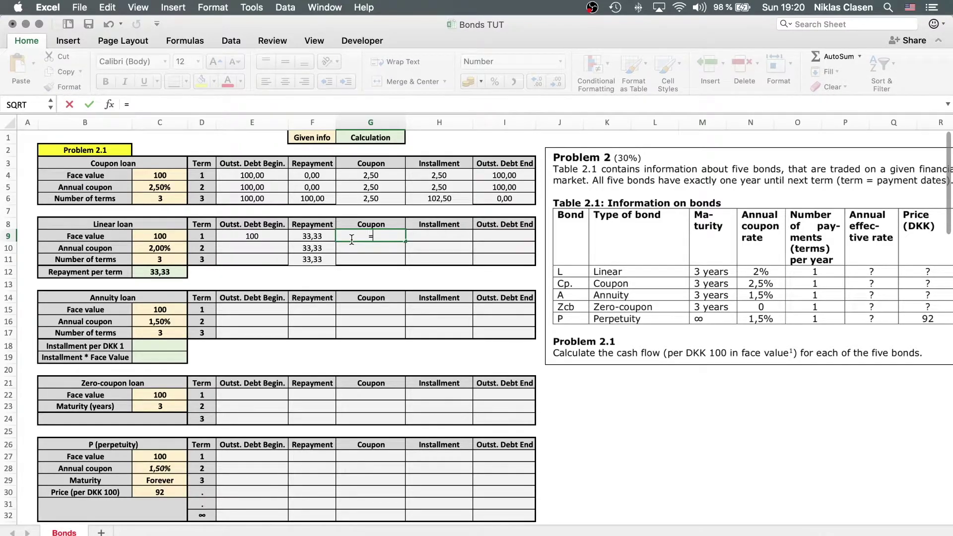
left_click(247, 237)
type("*")
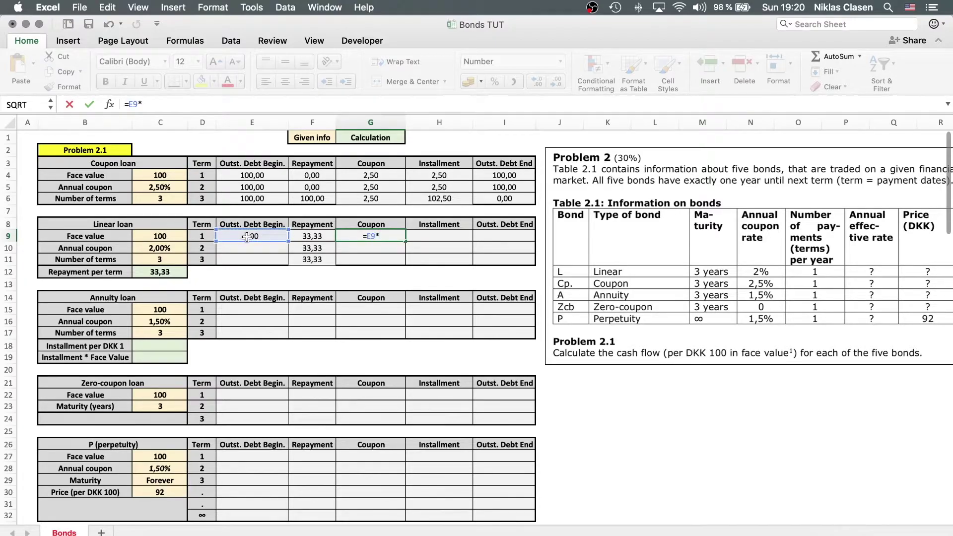
left_click(182, 249)
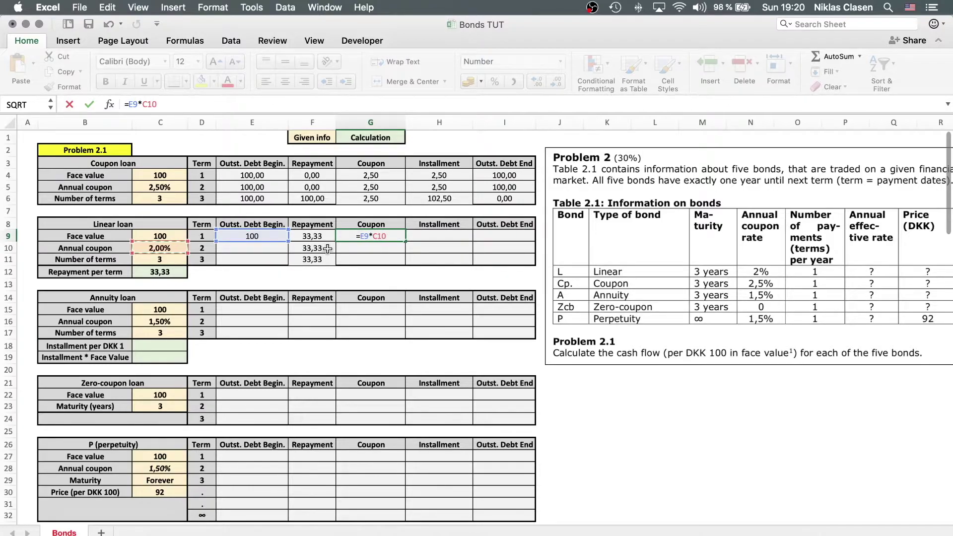
key("Return")
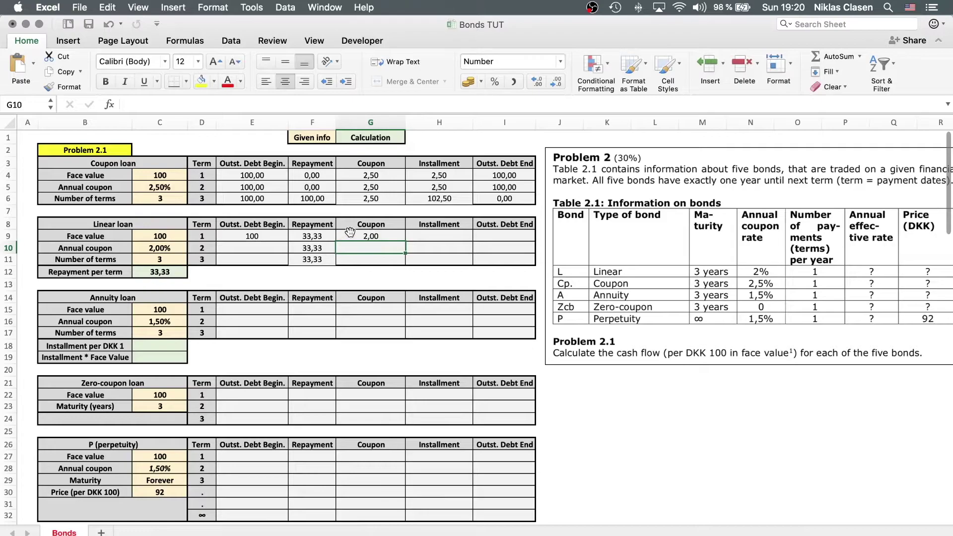
left_click(370, 237)
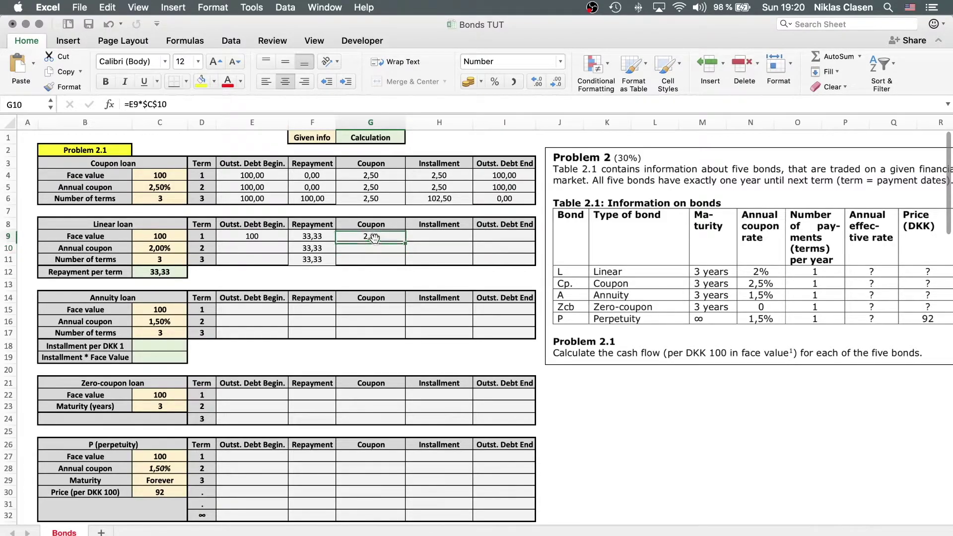
left_click_drag(404, 243, 404, 263)
Step: Set term 1's installment to repayment plus coupon, giving 35,33
left_click(415, 238)
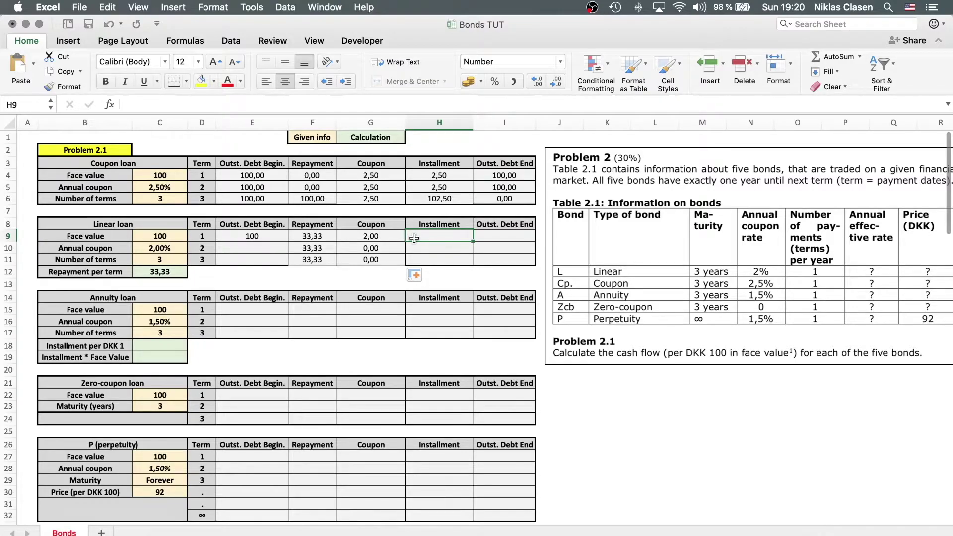
type("=")
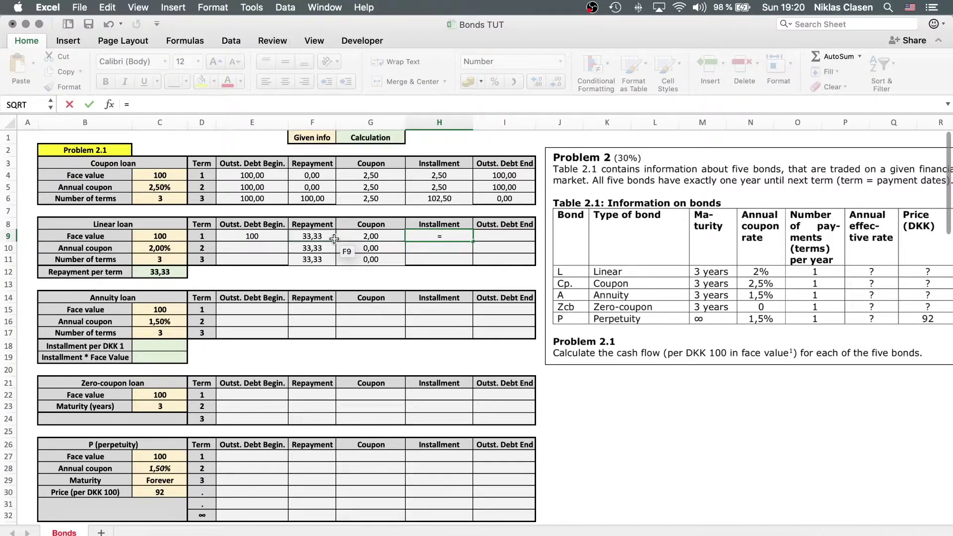
left_click(334, 239)
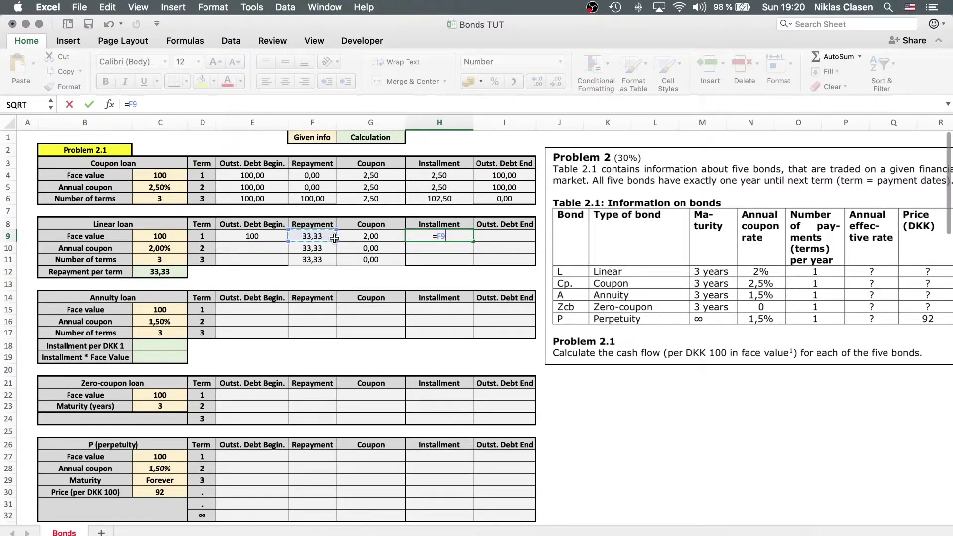
type("+")
left_click(367, 235)
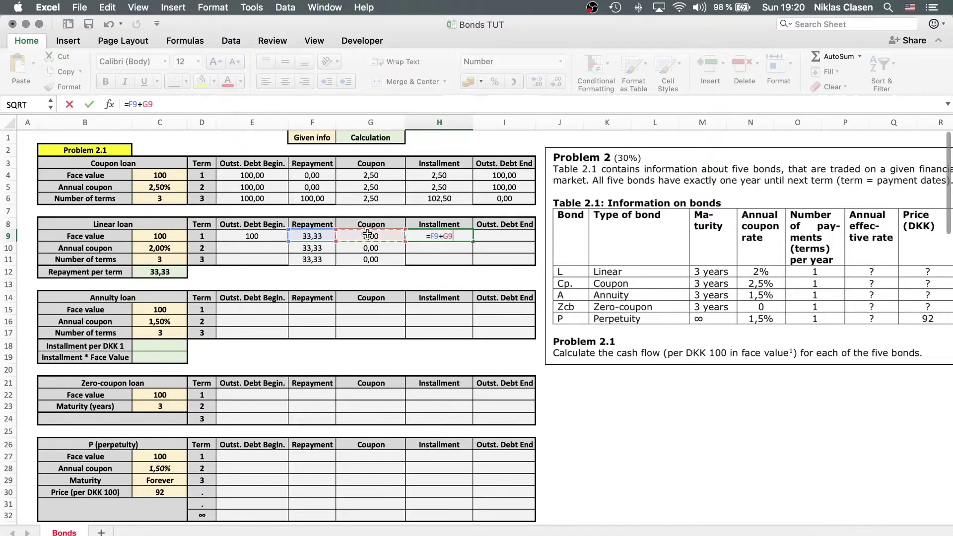
key("Return")
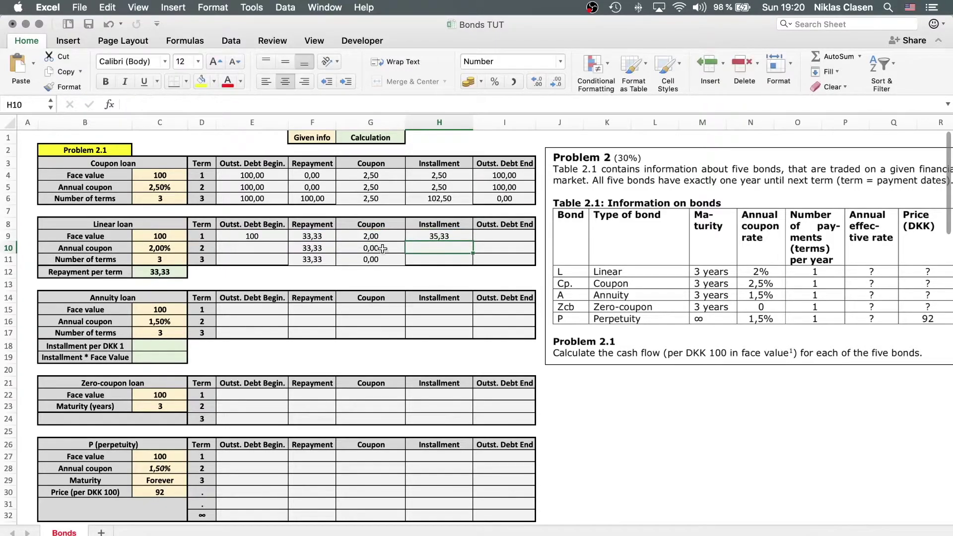
Step: Enter term 1's ending debt, correcting it to =E9-F9 so it shows 66,67
left_click(505, 235)
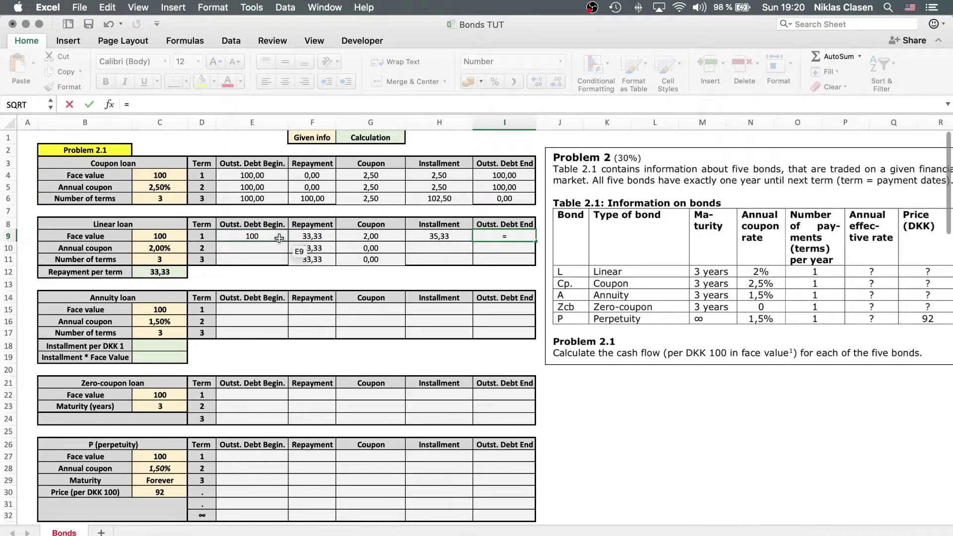
left_click(280, 238)
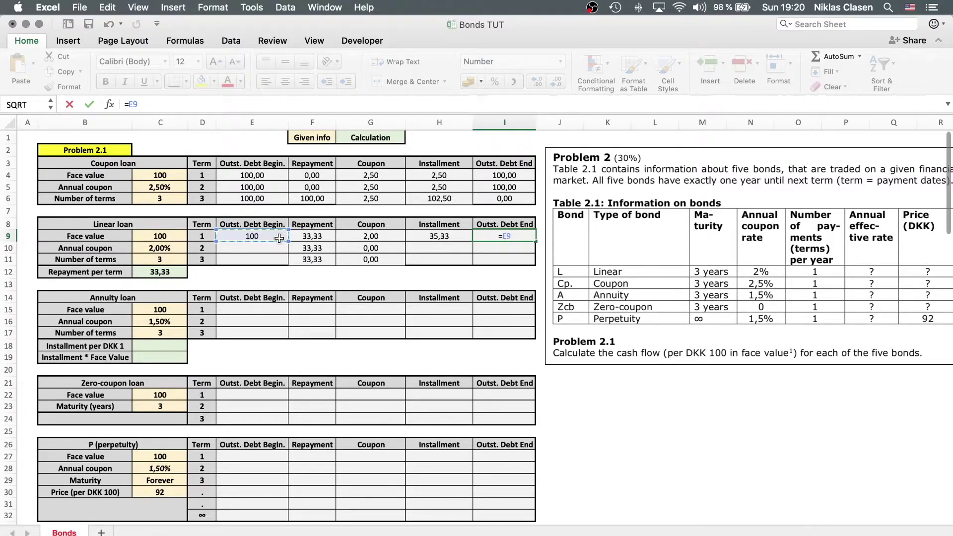
type("-")
left_click(437, 237)
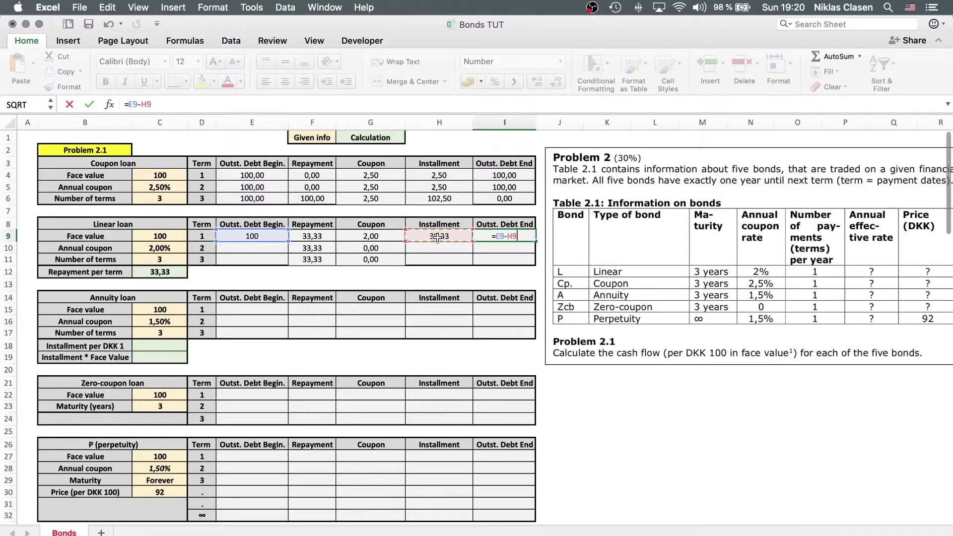
key("Return")
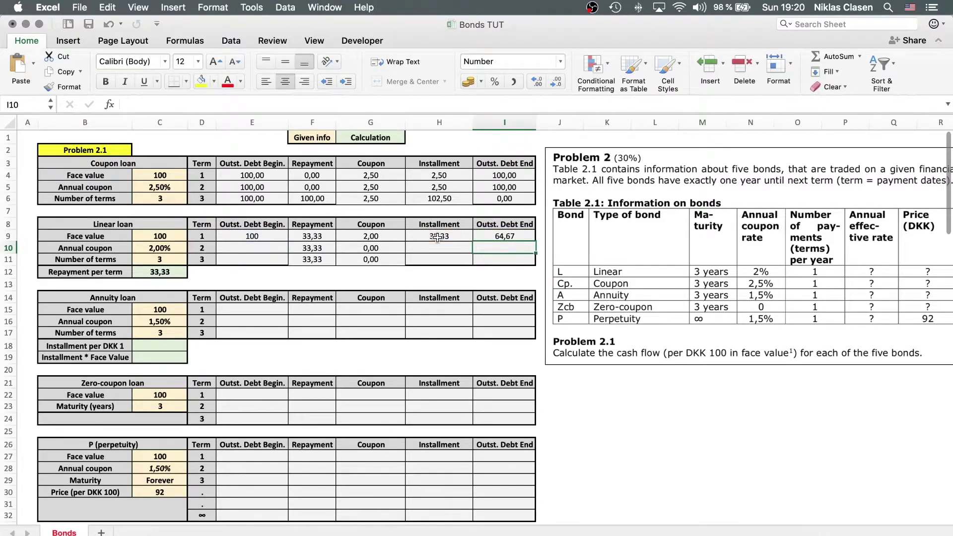
double_click(518, 235)
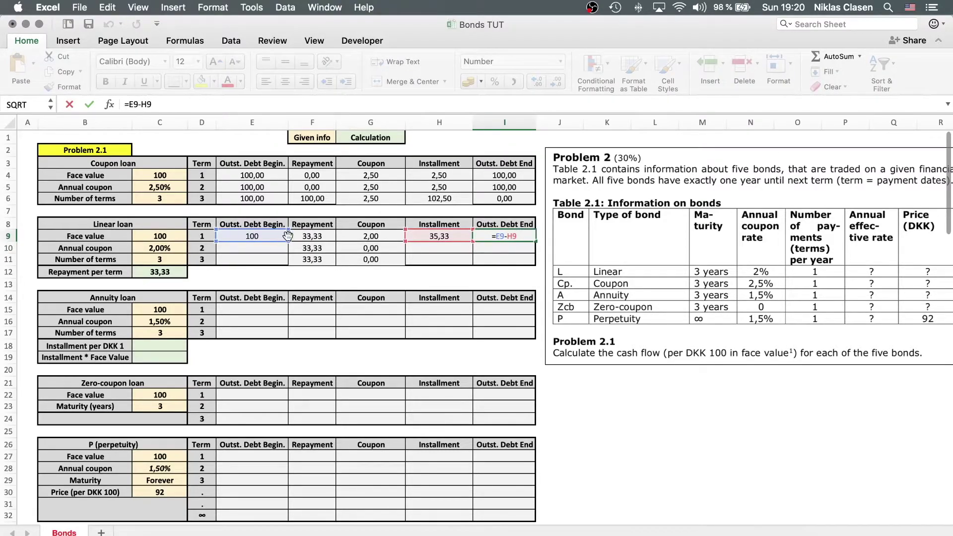
left_click(310, 234)
double_click(504, 236)
left_click(328, 237)
key("Return")
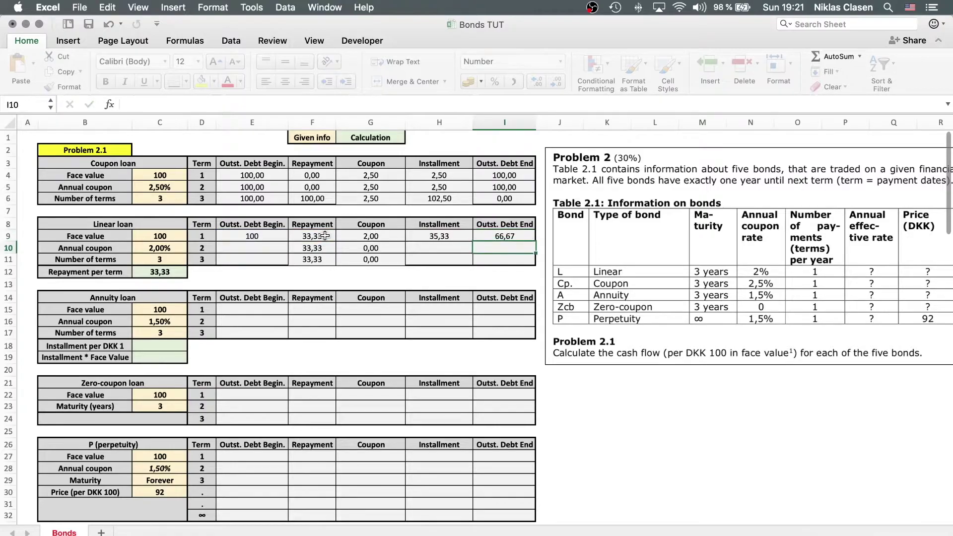
left_click(274, 246)
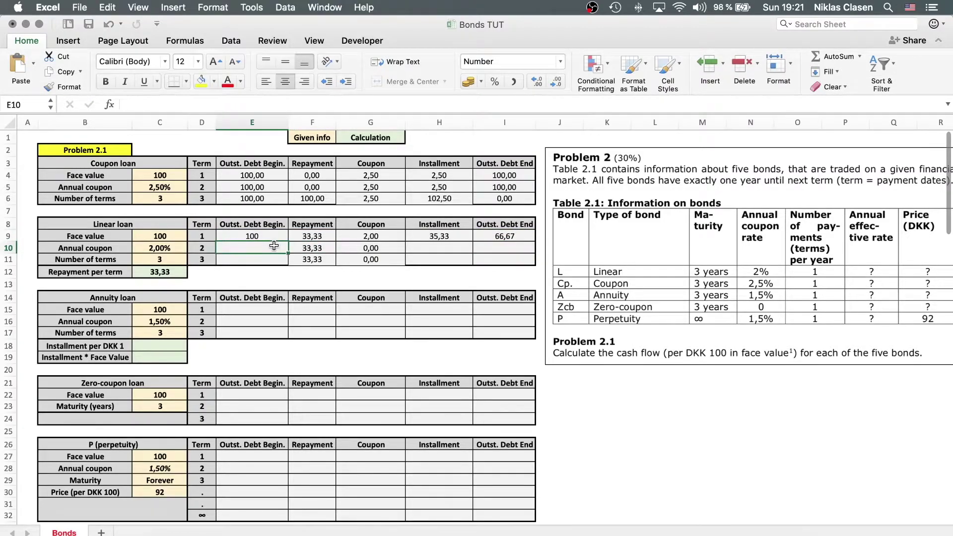
Step: Link term 2's opening debt to =I9 and fill the installment =F9+G9 down to term 3
type("=")
left_click(508, 237)
key("Return")
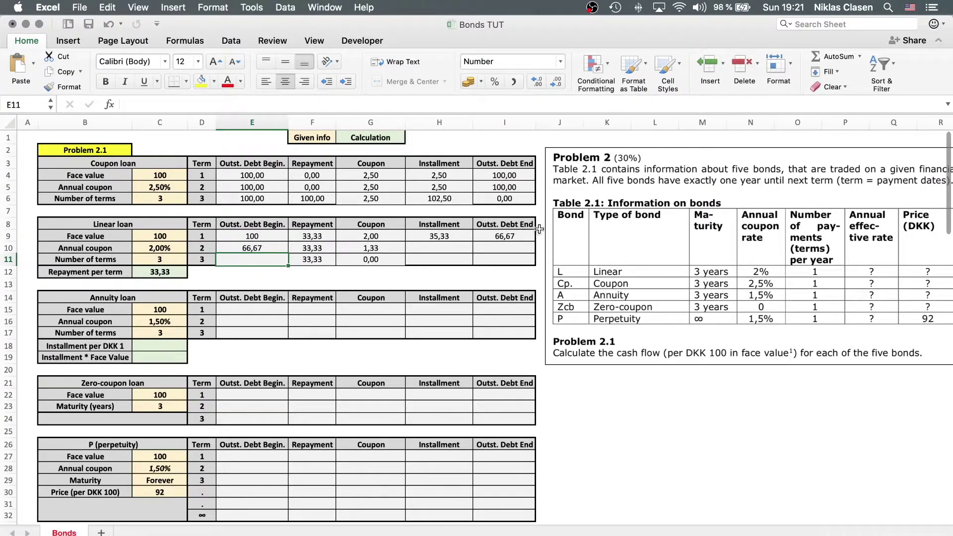
left_click(457, 238)
type("=F9+G9")
key("Return")
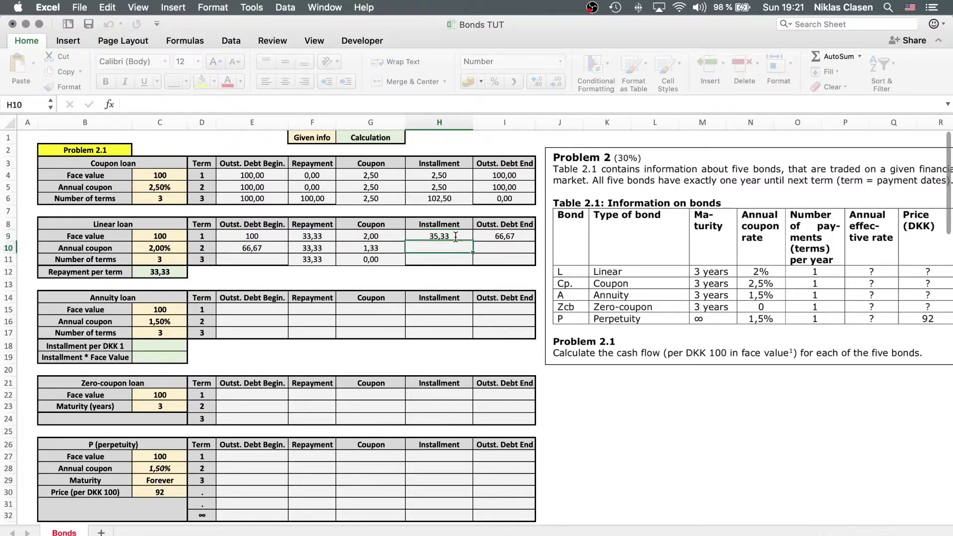
left_click_drag(474, 242, 473, 266)
left_click(477, 250)
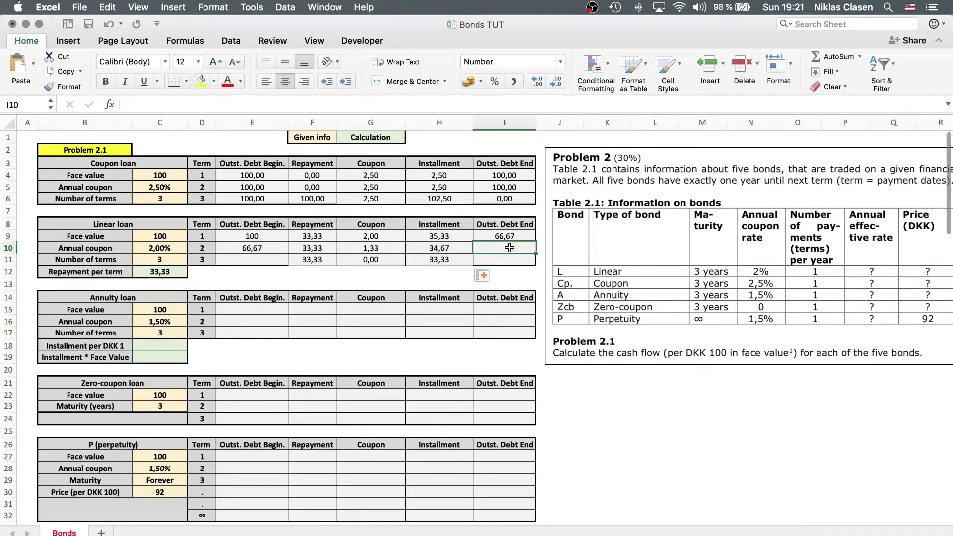
Step: Fill the ending debt formula down to term 3 and link term 3's opening debt to =I10
left_click(514, 237)
left_click_drag(536, 242, 536, 265)
left_click(268, 259)
type("=")
left_click(506, 248)
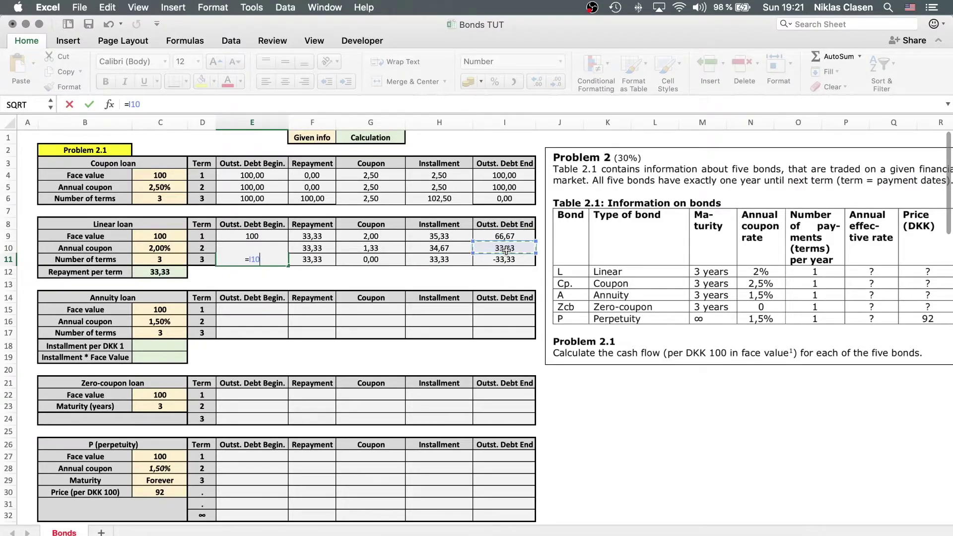
key("Return")
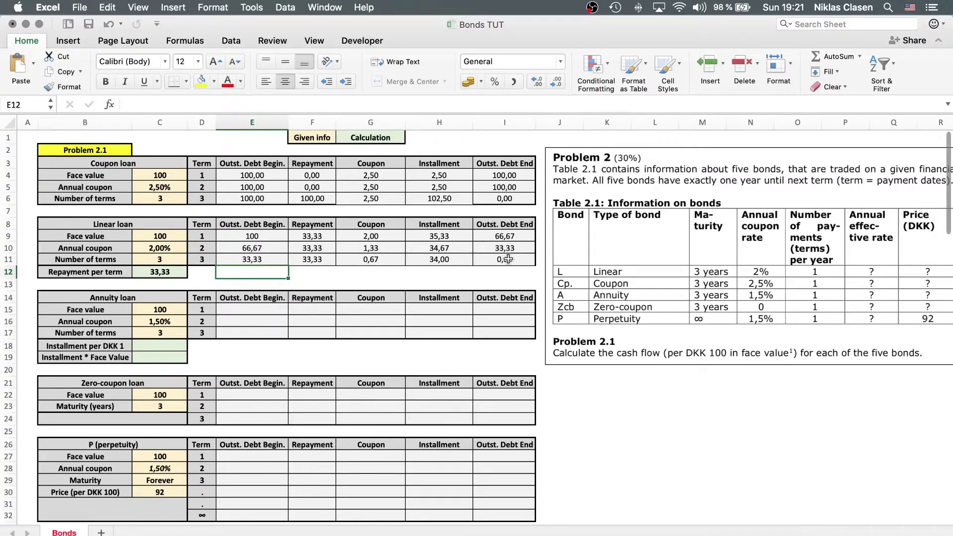
left_click(616, 418)
scroll(626, 420, "down", 1)
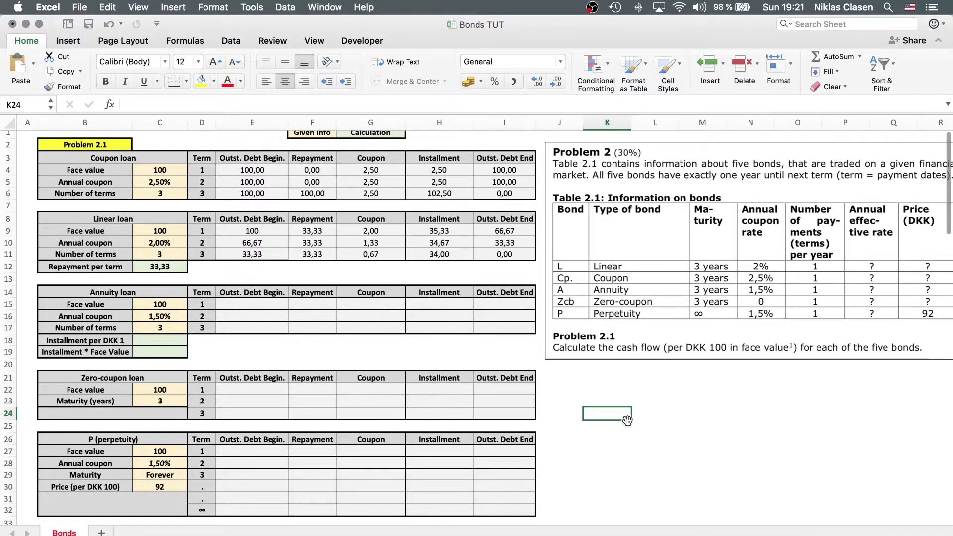
scroll(615, 380, "down", 2)
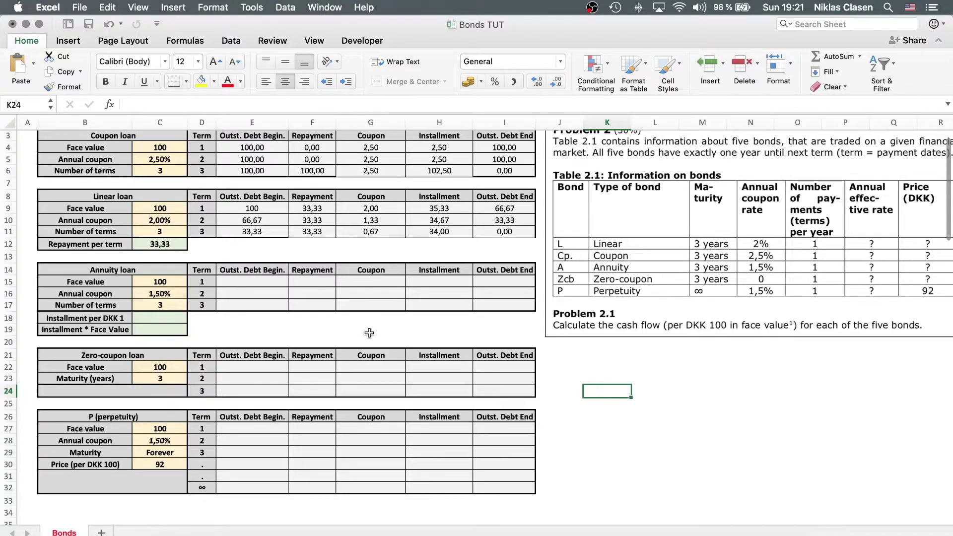
Step: Enter =((1-(1+C16)^-C17)/C16)^-1 in C18, giving an installment per DKK 1 of 0,3434
left_click(182, 318)
type("=")
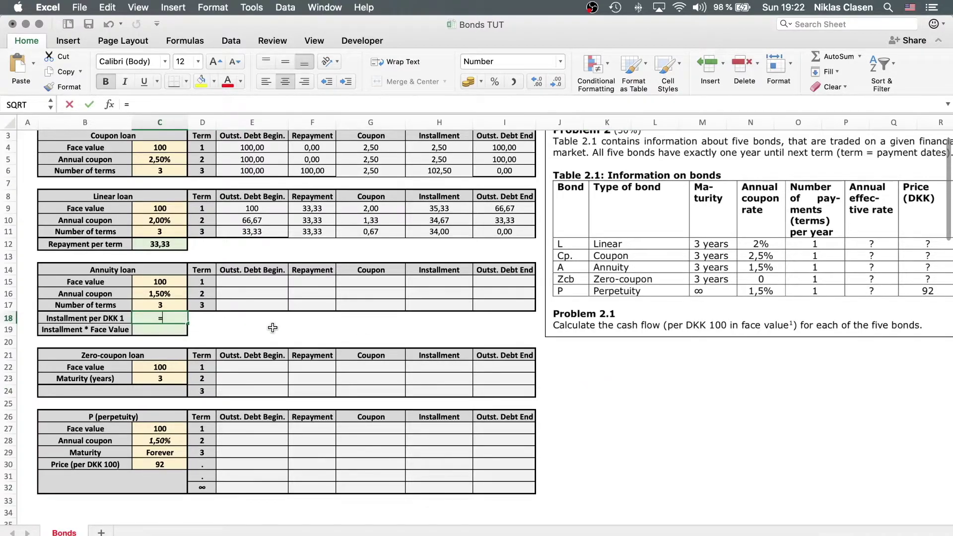
type("((")
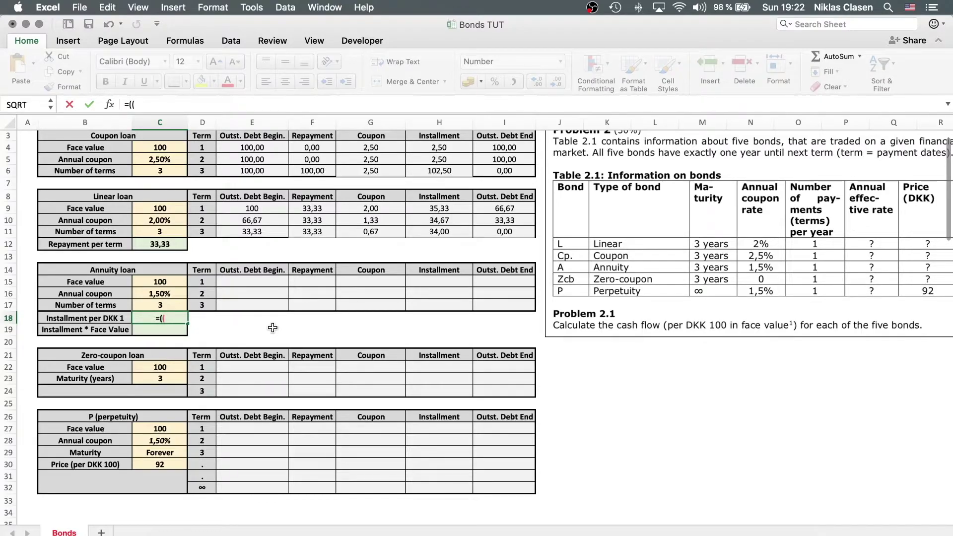
type("1-(1+")
left_click(165, 297)
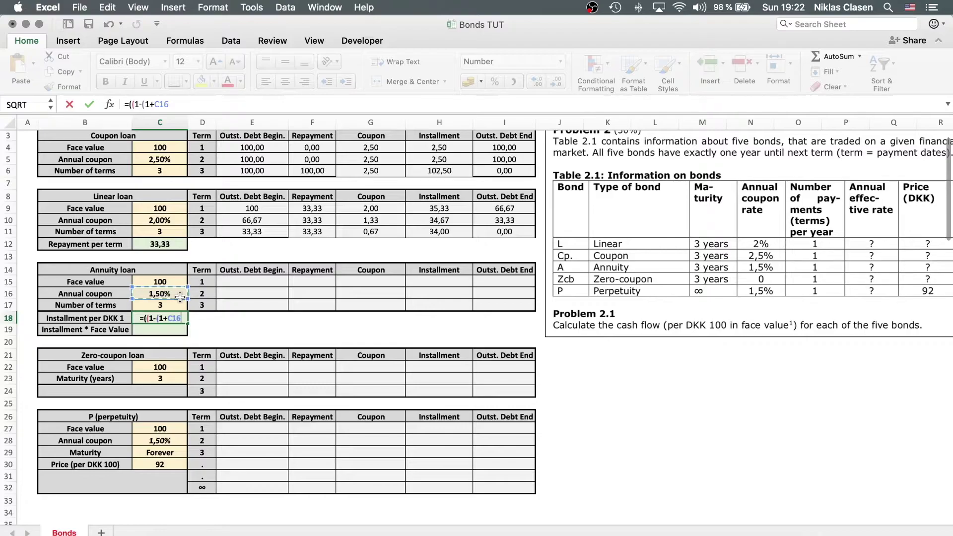
type(")^")
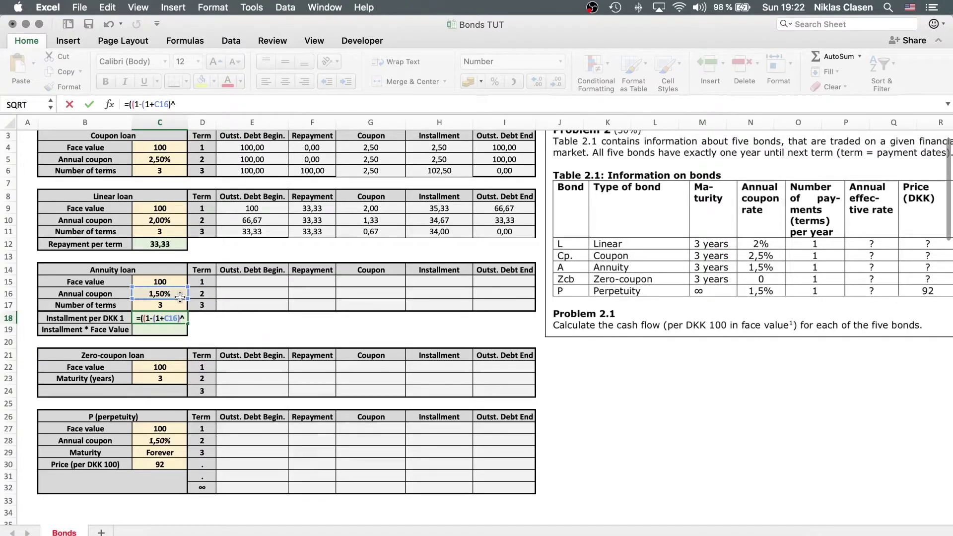
type("-")
left_click(169, 304)
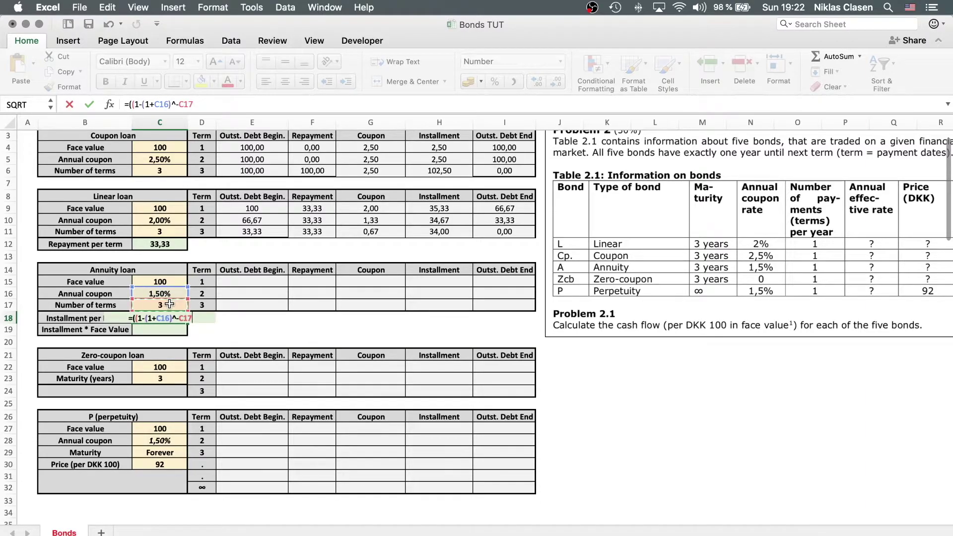
type(")")
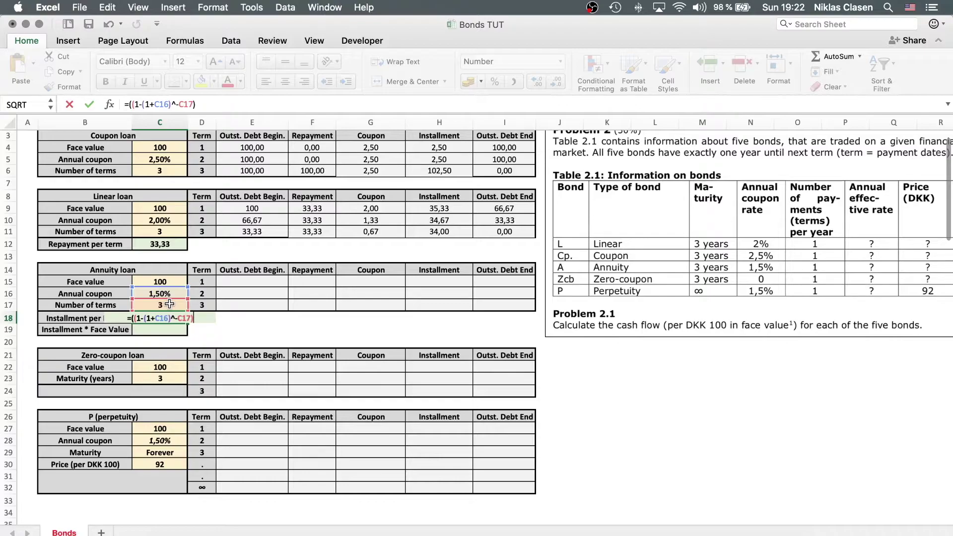
type("/C")
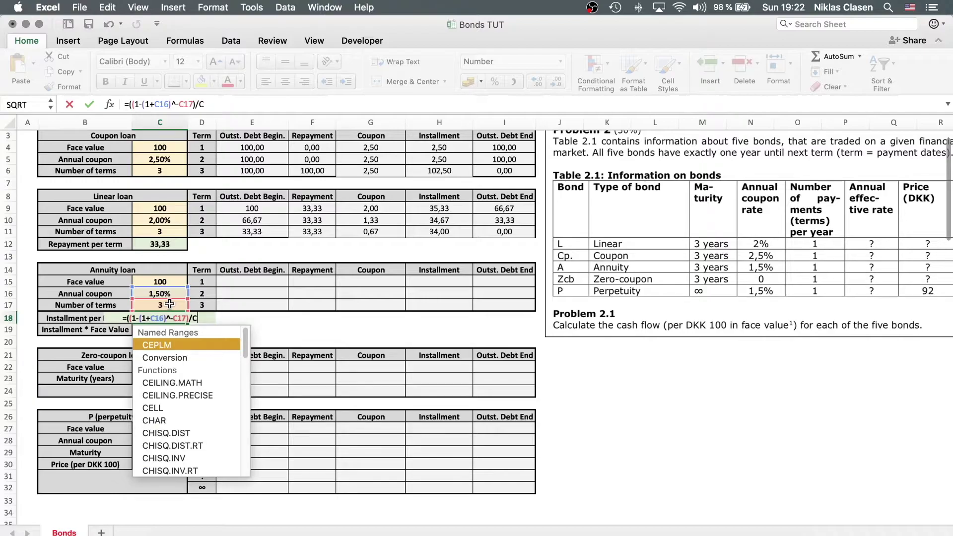
type("16")
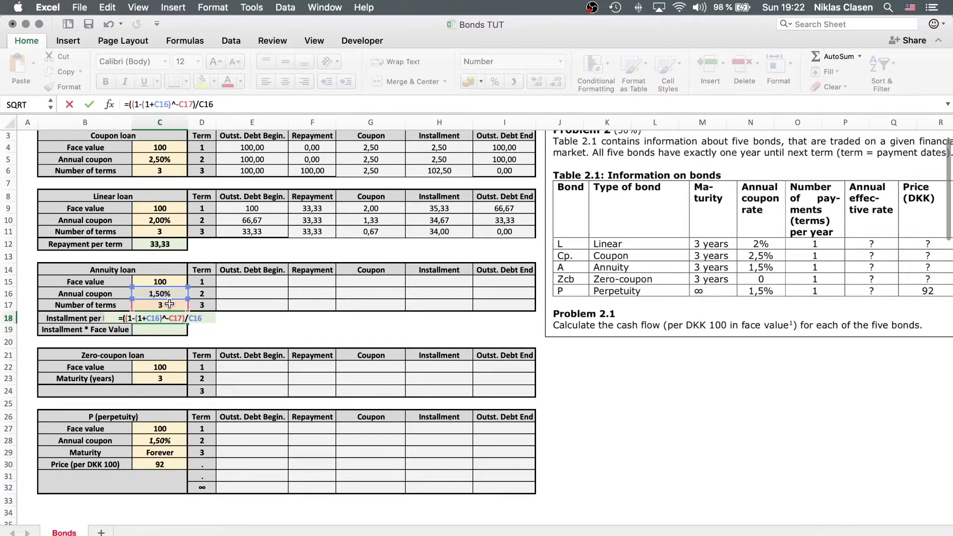
type(")^")
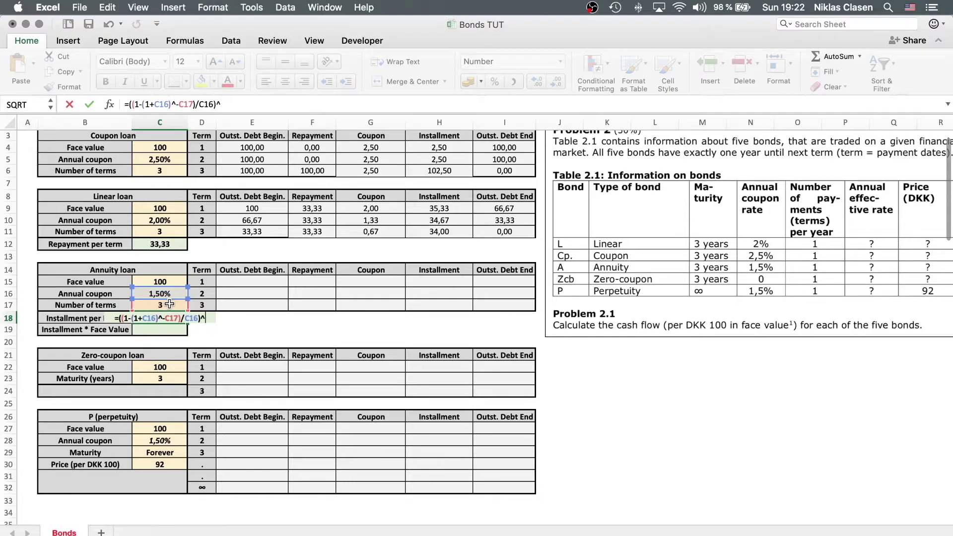
type("-1")
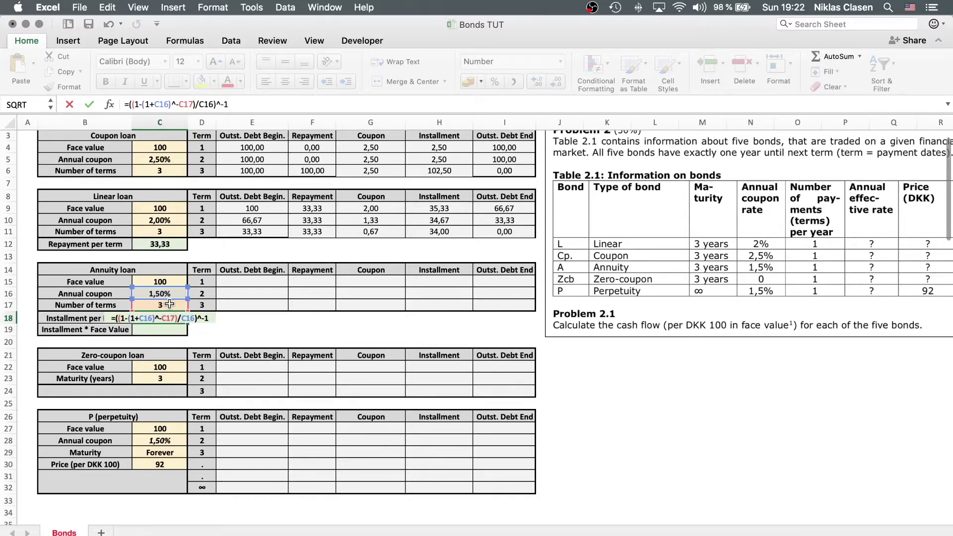
key("Return")
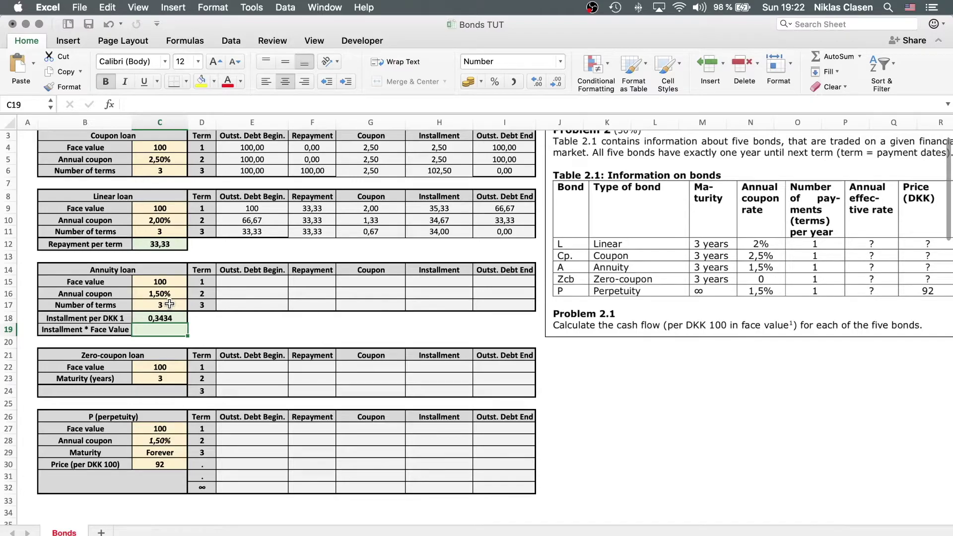
left_click(155, 317)
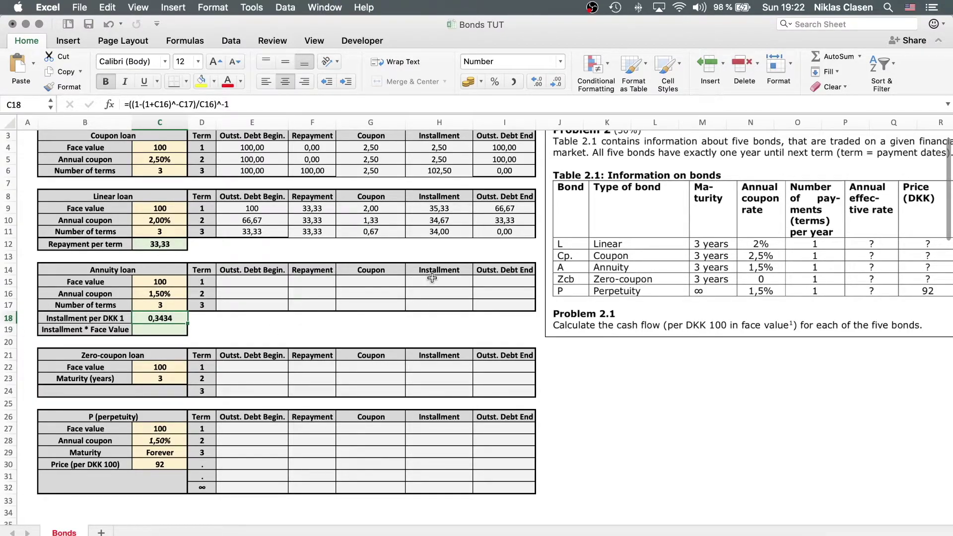
left_click(173, 329)
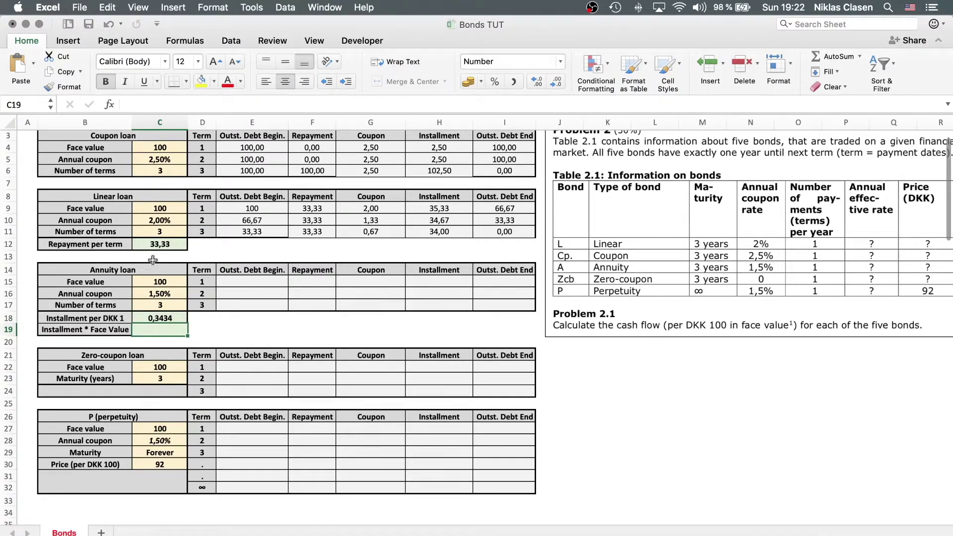
Step: Multiply C18 by the face value C15 in C19, giving 34,34
type("=")
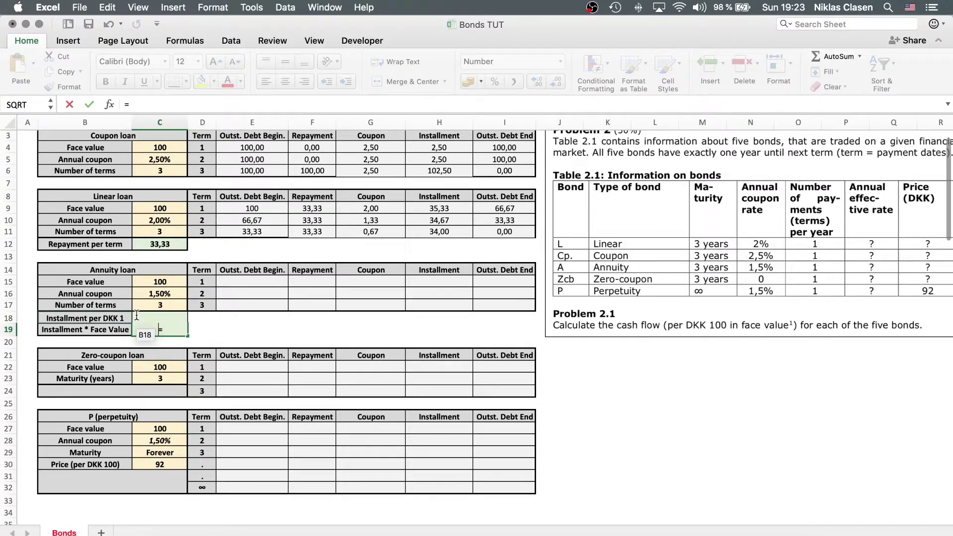
key("Home")
type("C18")
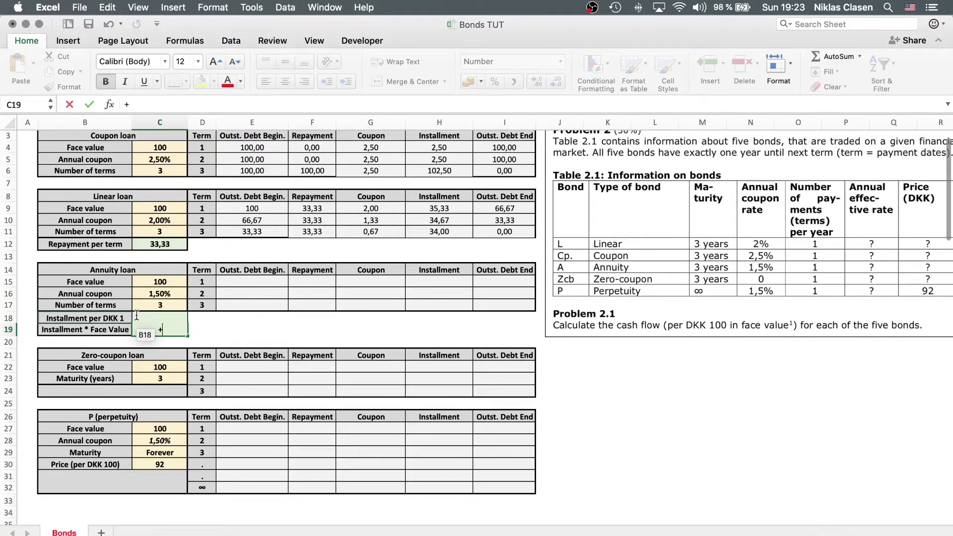
left_click(136, 316)
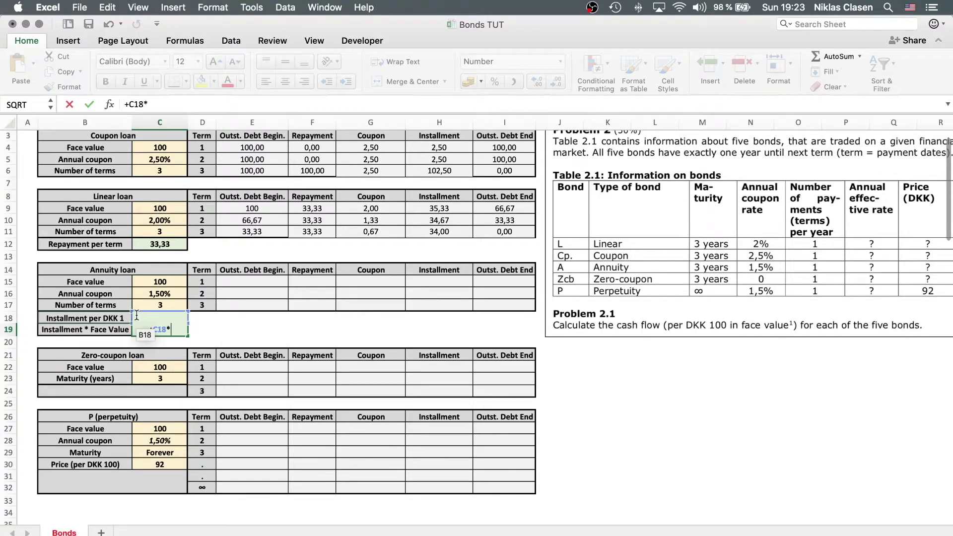
left_click(156, 282)
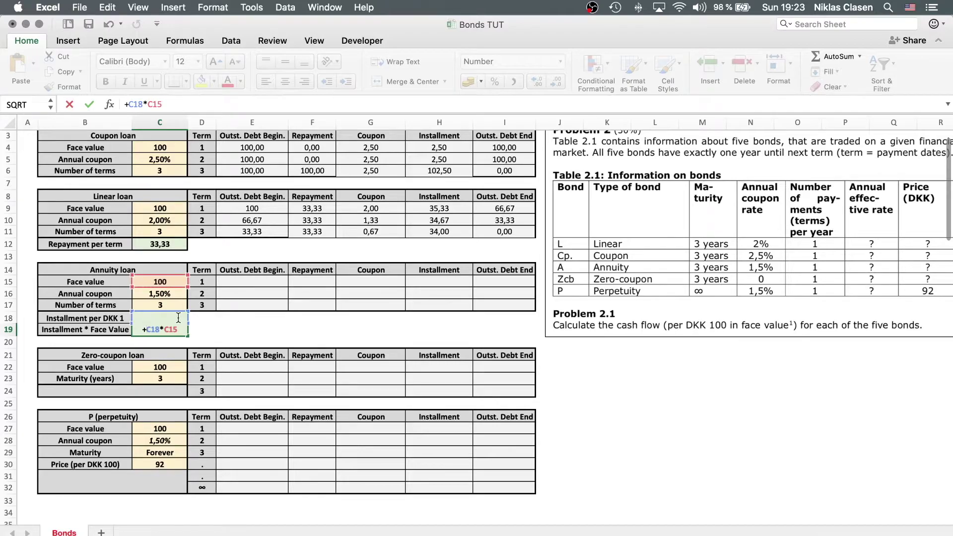
key("Return")
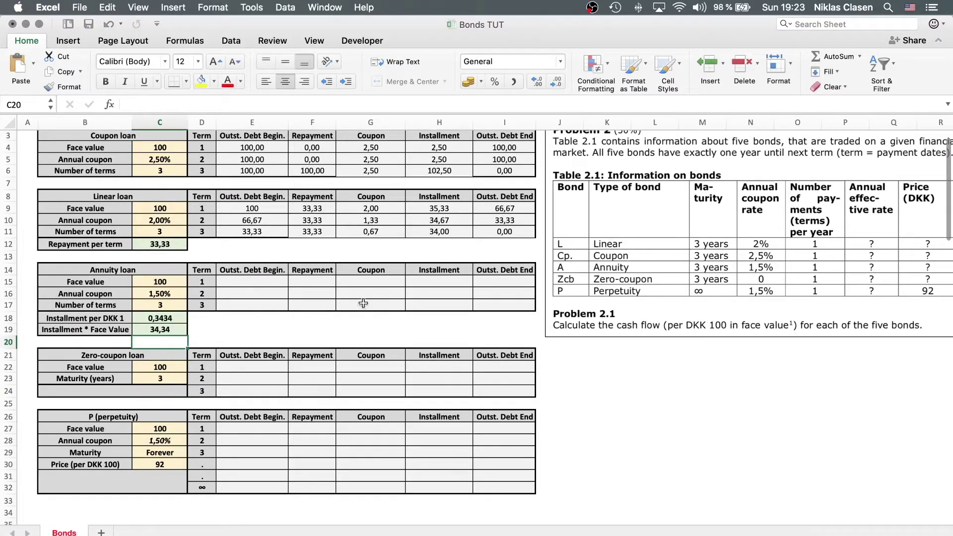
left_click(425, 284)
Step: Fill the annuity installments H15:H17 with =$C$19, giving 34,34 in every term
type("=")
left_click(169, 331)
key("Up")
key("F4")
key("Return")
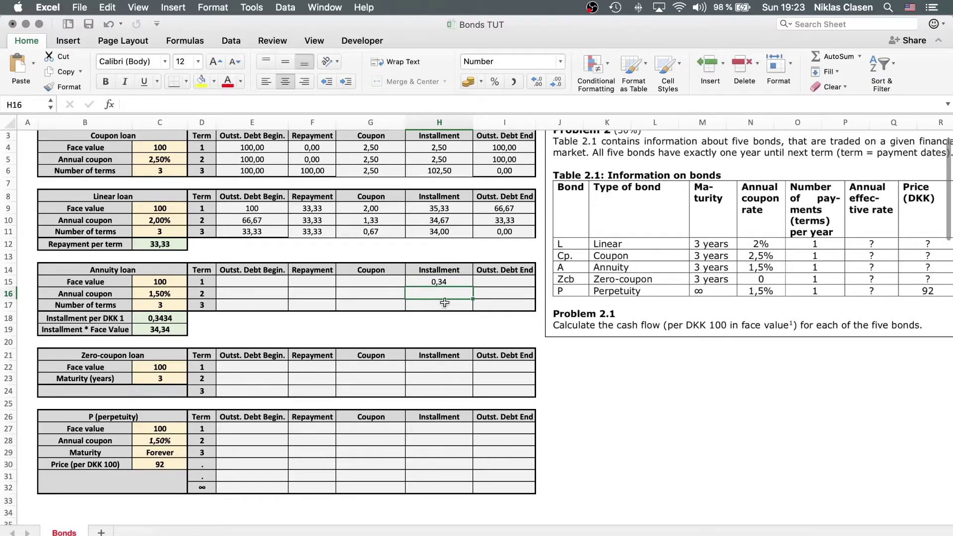
double_click(449, 282)
left_click(160, 329)
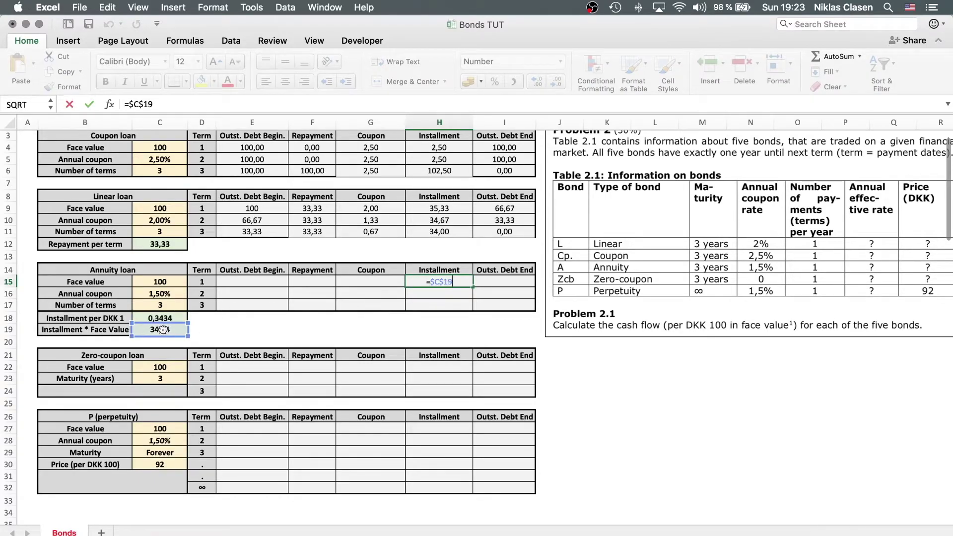
key("Return")
left_click(453, 279)
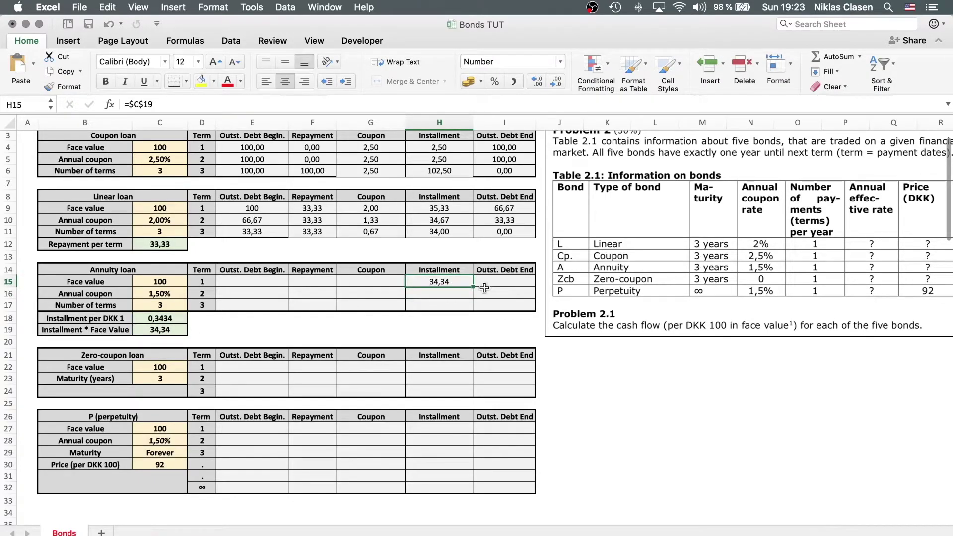
left_click_drag(472, 288, 471, 309)
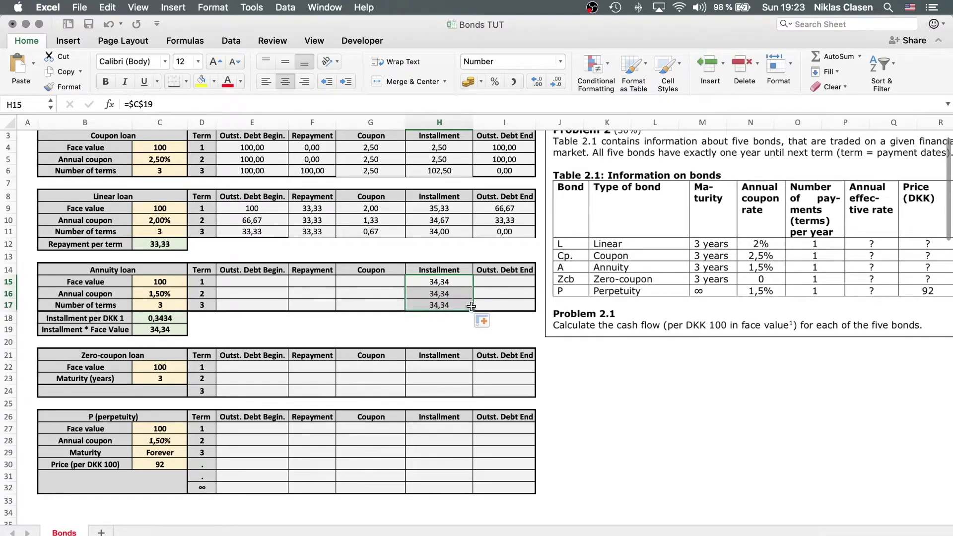
Step: Link term 1's opening debt in E15 to the face value with =C15 (100,00)
left_click(266, 286)
type("100")
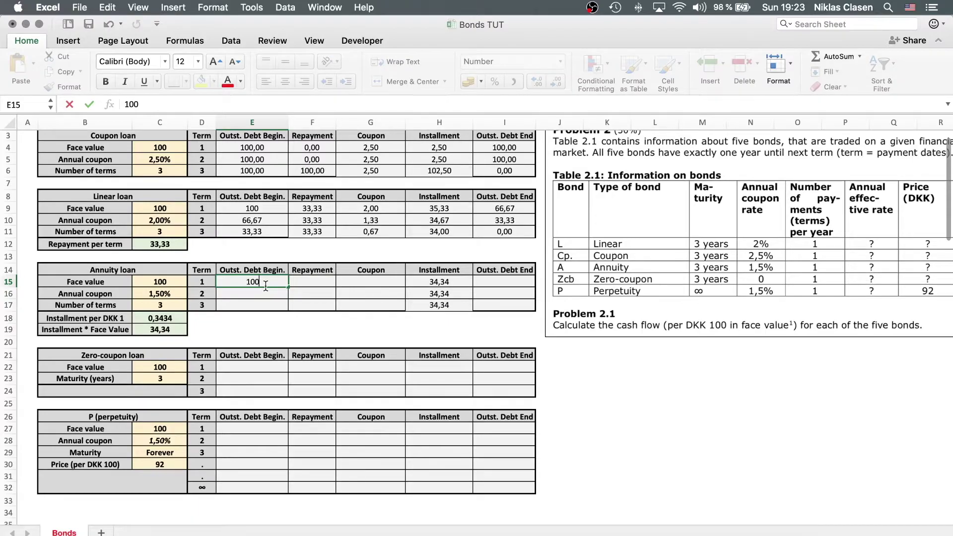
key("BackSpace")
key("BackSpace")
key("BackSpace")
type("=")
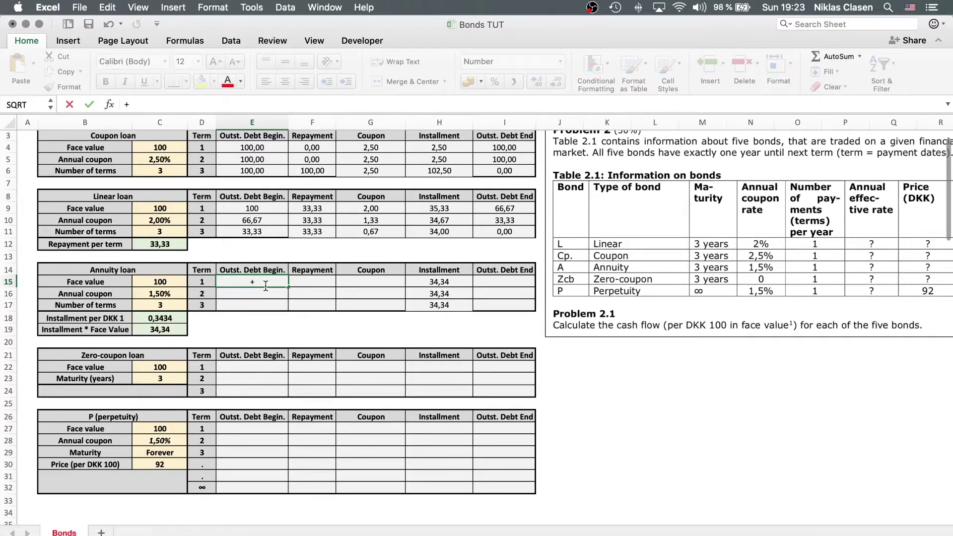
left_click(169, 283)
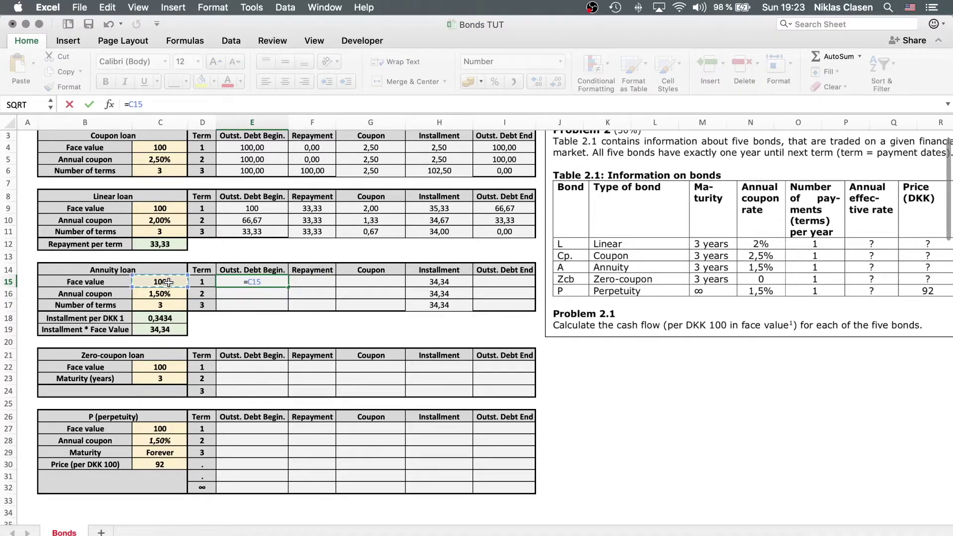
key("Return")
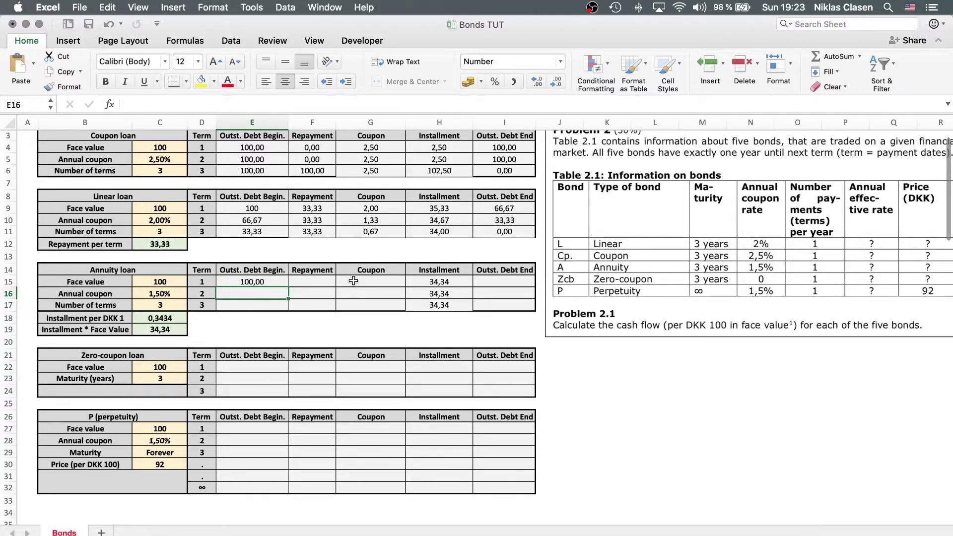
Step: Set term 1's coupon to =E15*C16 (1,50) and copy it down to G17
left_click(355, 281)
type("=")
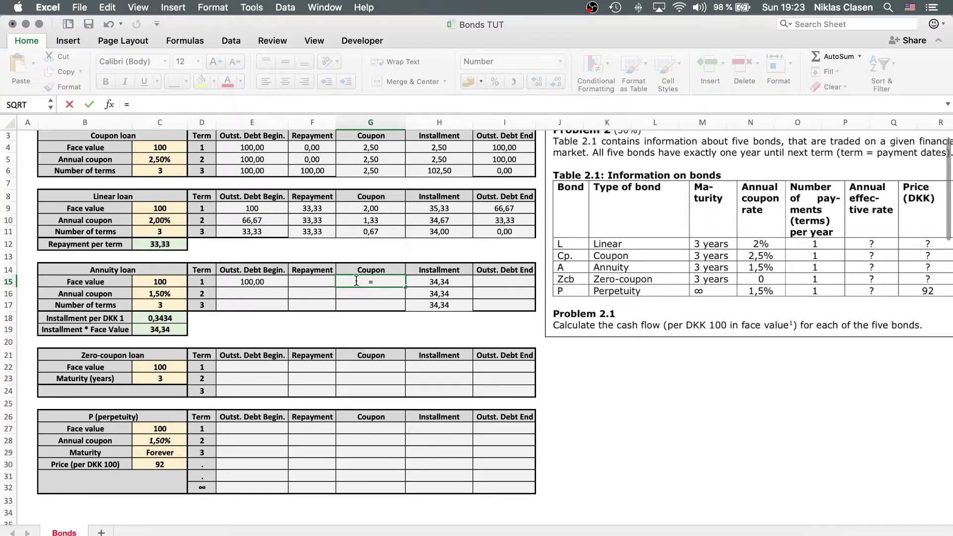
left_click(236, 281)
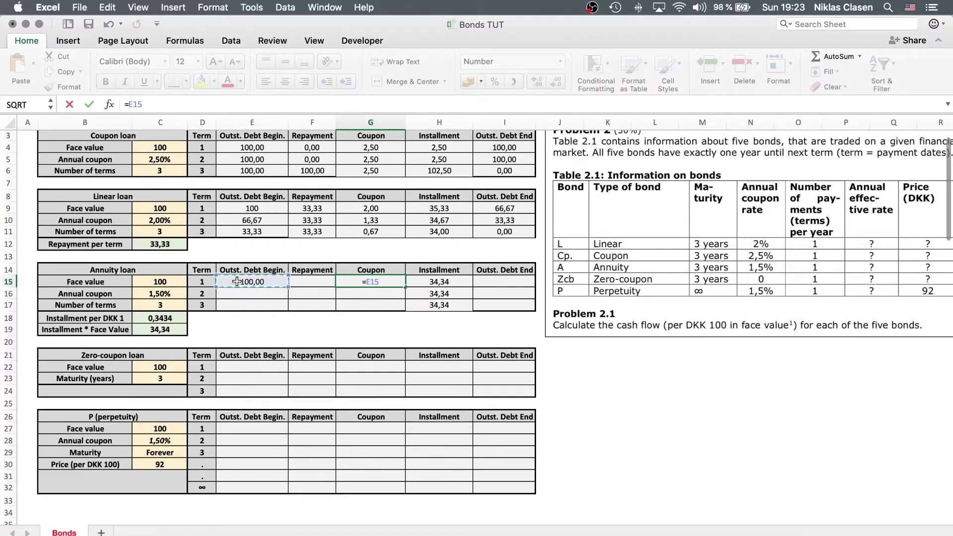
type("*")
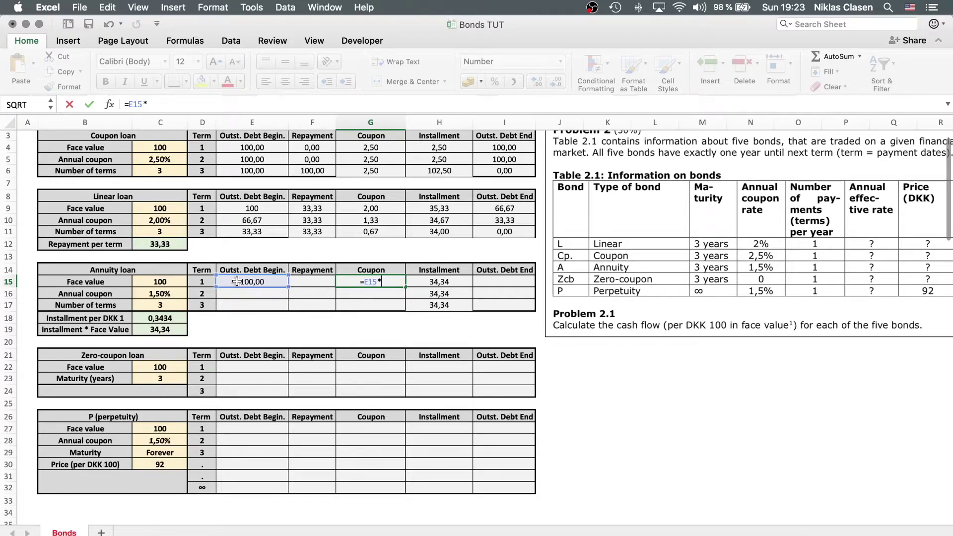
left_click(152, 295)
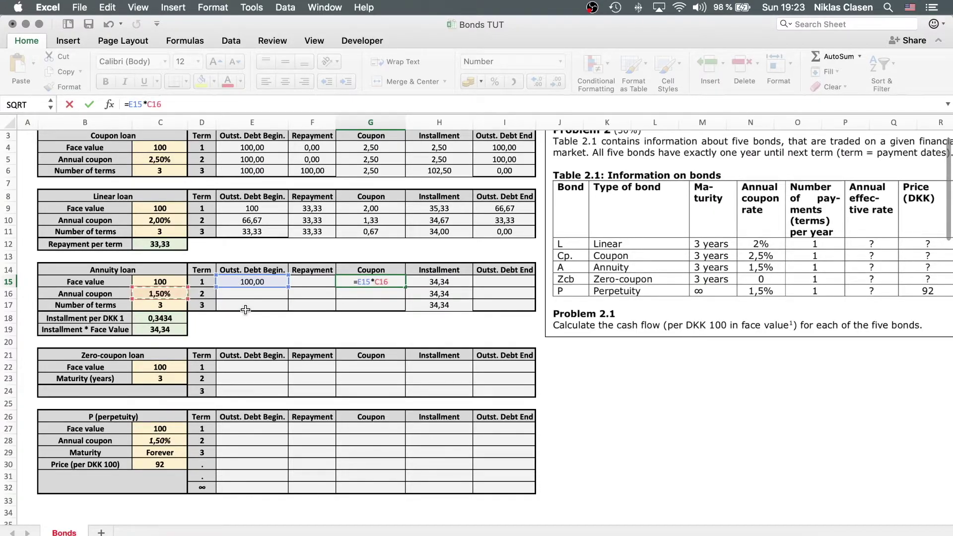
key("Return")
left_click(377, 281)
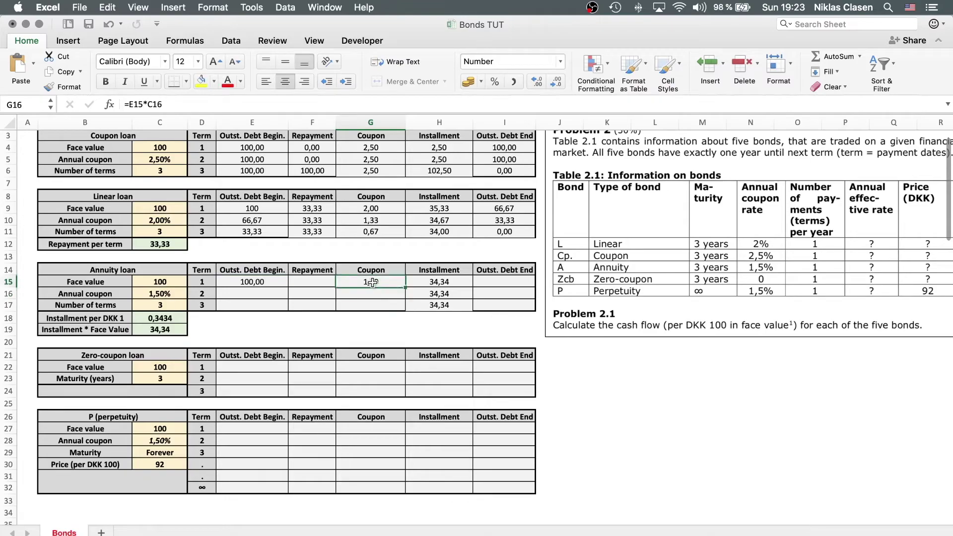
left_click_drag(406, 288, 406, 310)
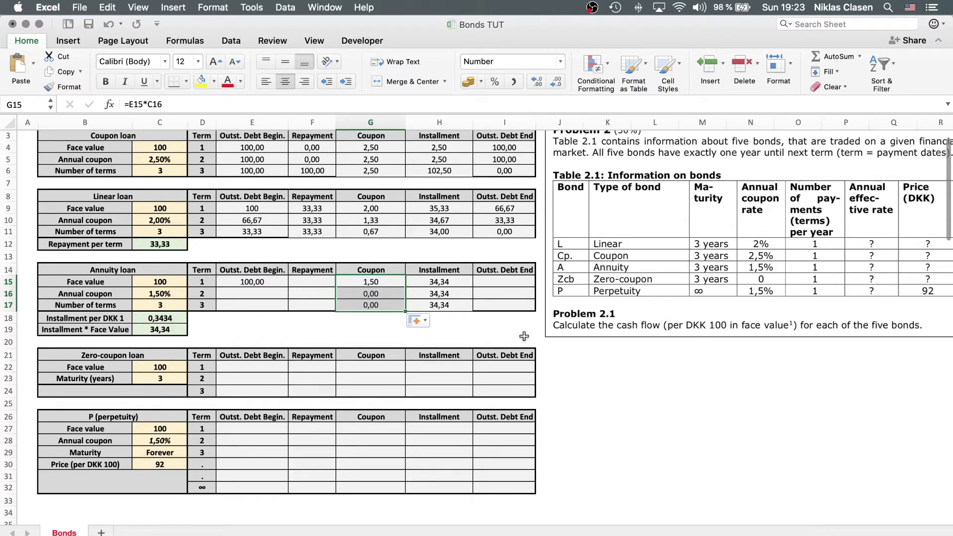
Step: Enter term 1's repayment as =H15-G15 in F15, giving 32,84
left_click(314, 281)
type("=")
left_click(434, 281)
type("-")
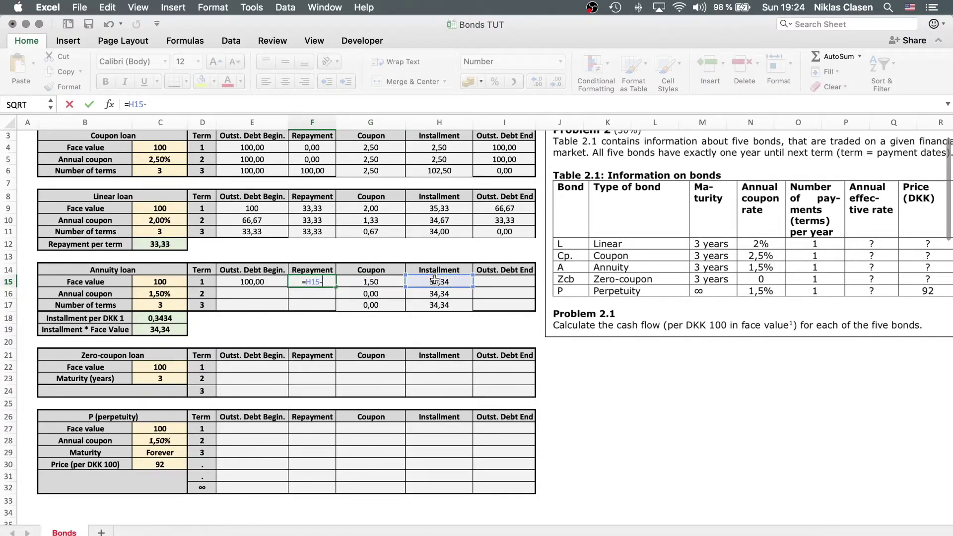
left_click(379, 281)
key("Return")
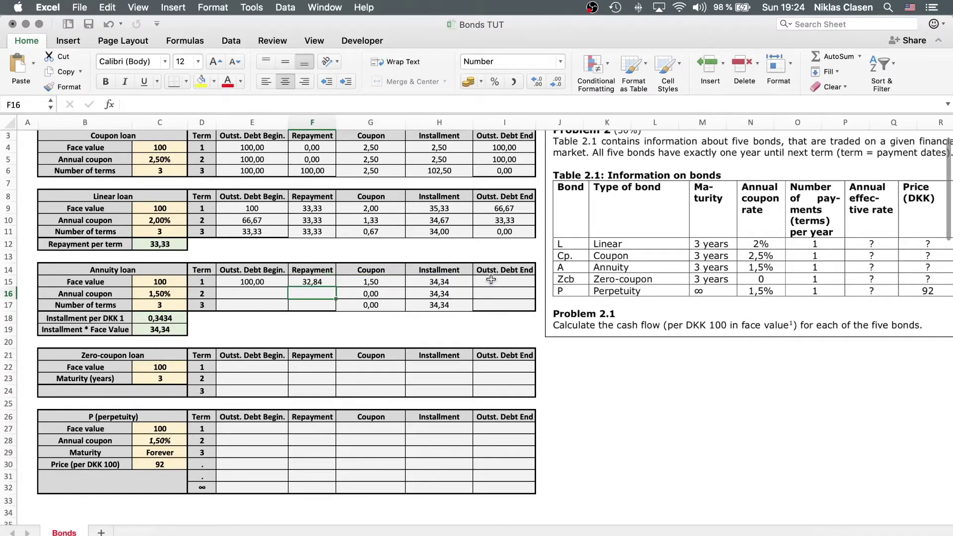
Step: Enter ending debt =E15-F15 in I15 (67,16) and copy it down to I17
left_click(490, 280)
type("=")
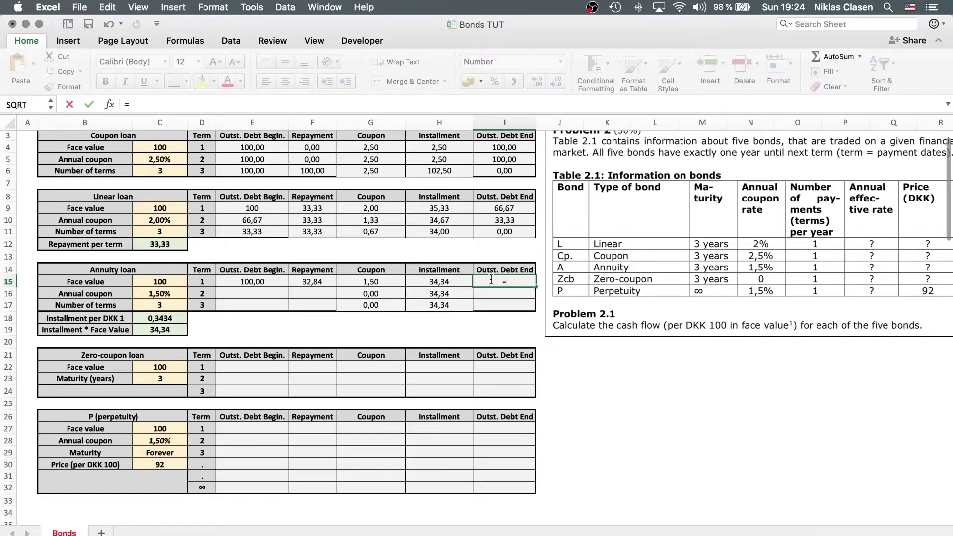
left_click(265, 283)
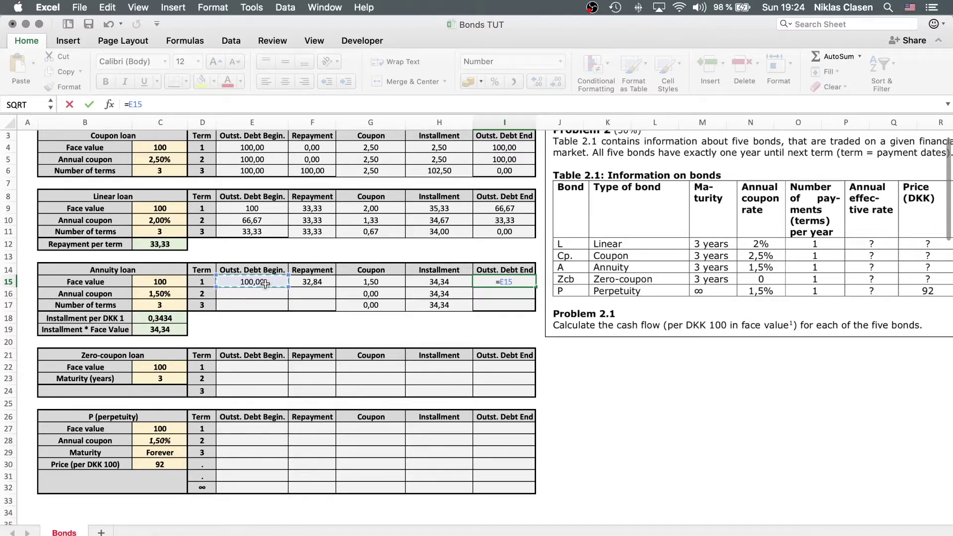
type("-")
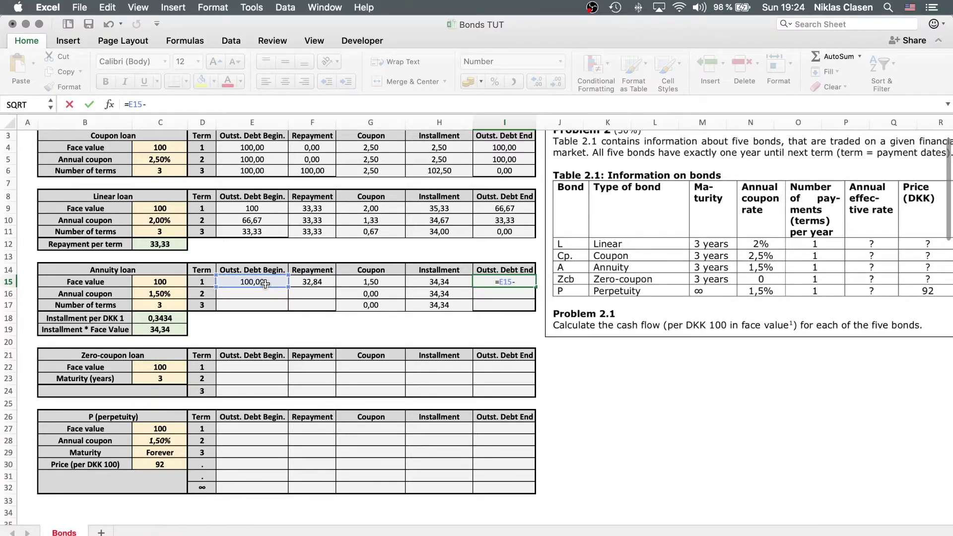
left_click(304, 282)
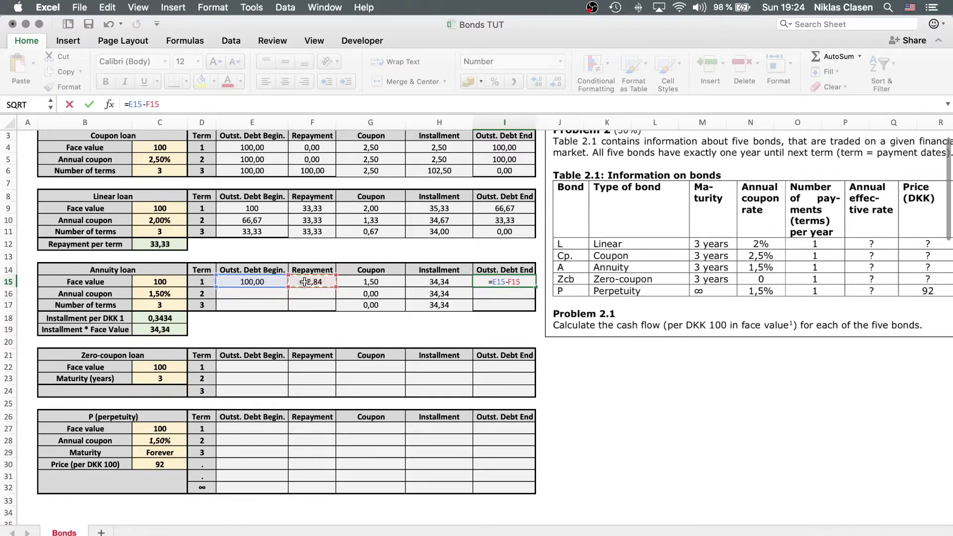
key("Return")
left_click(530, 282)
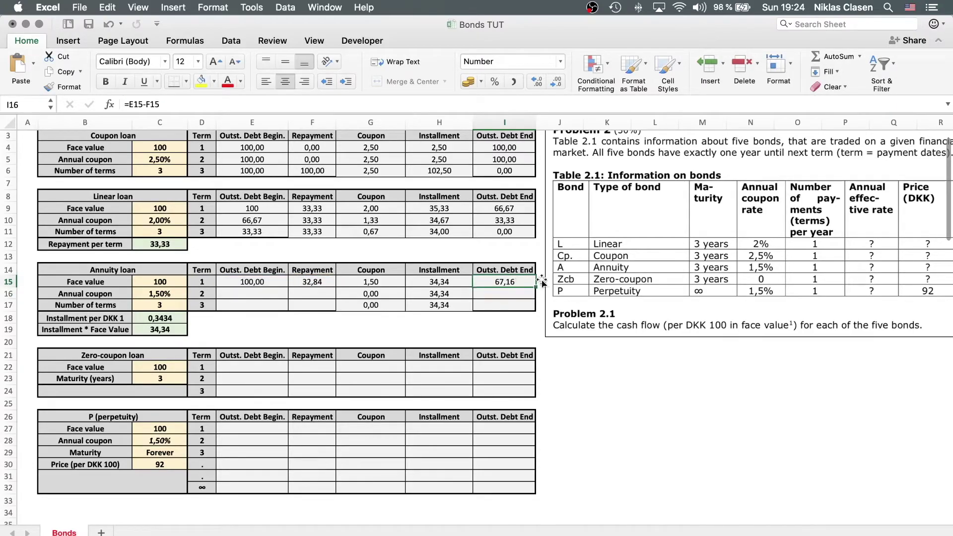
left_click_drag(534, 284, 535, 309)
Step: Link term 2's opening debt in E16 to term 1's ending debt of 67,16
left_click(629, 379)
left_click_drag(276, 282, 303, 282)
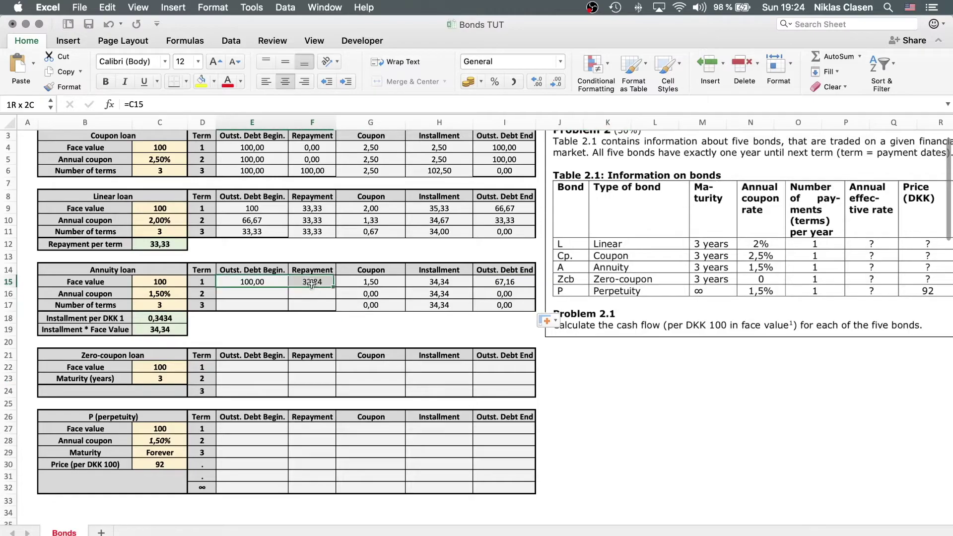
left_click(271, 293)
type("=")
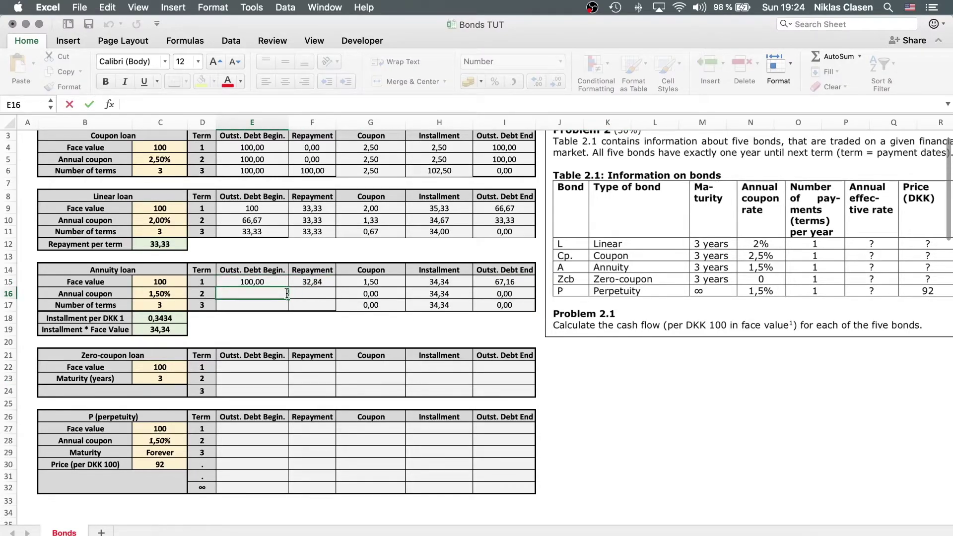
left_click(492, 283)
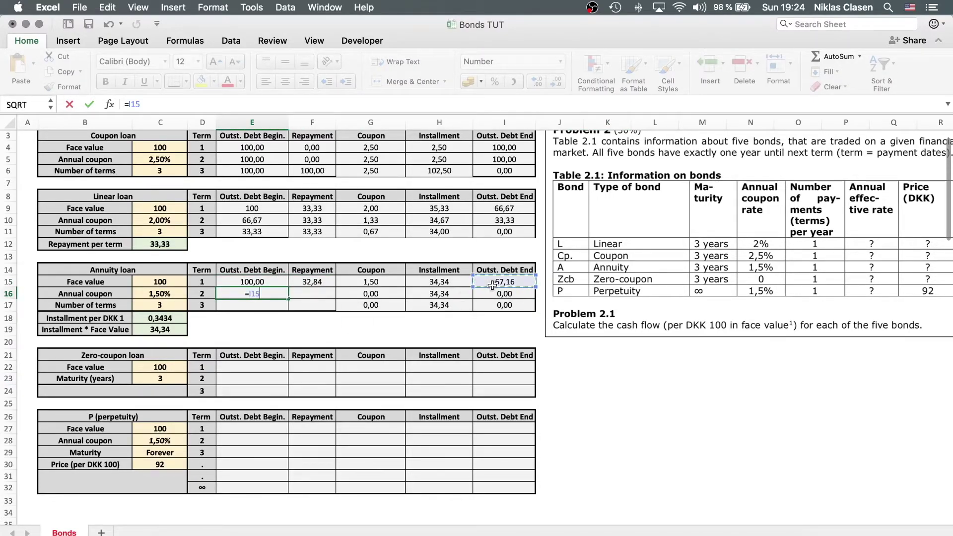
key("Return")
Step: Copy term 1's repayment formula down through term 3 of the annuity
left_click(333, 283)
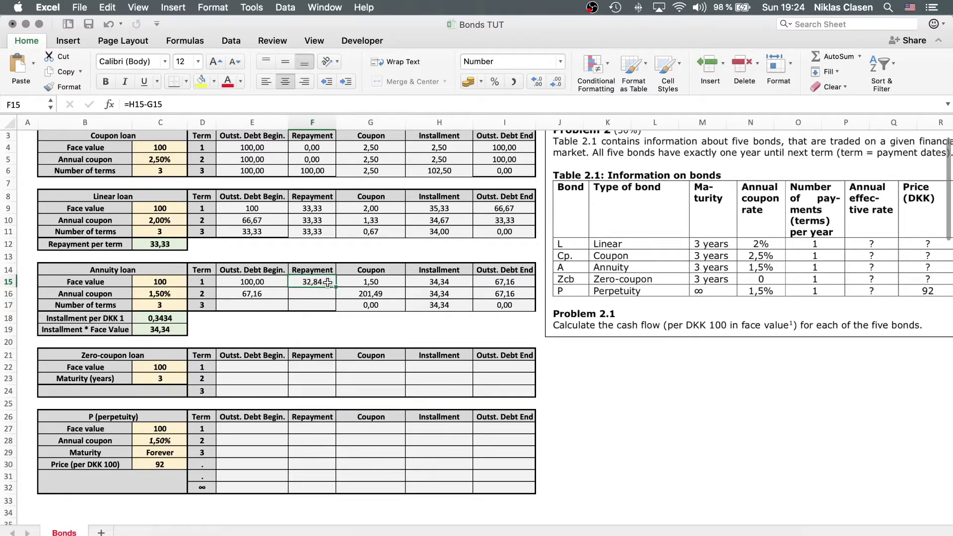
double_click(332, 283)
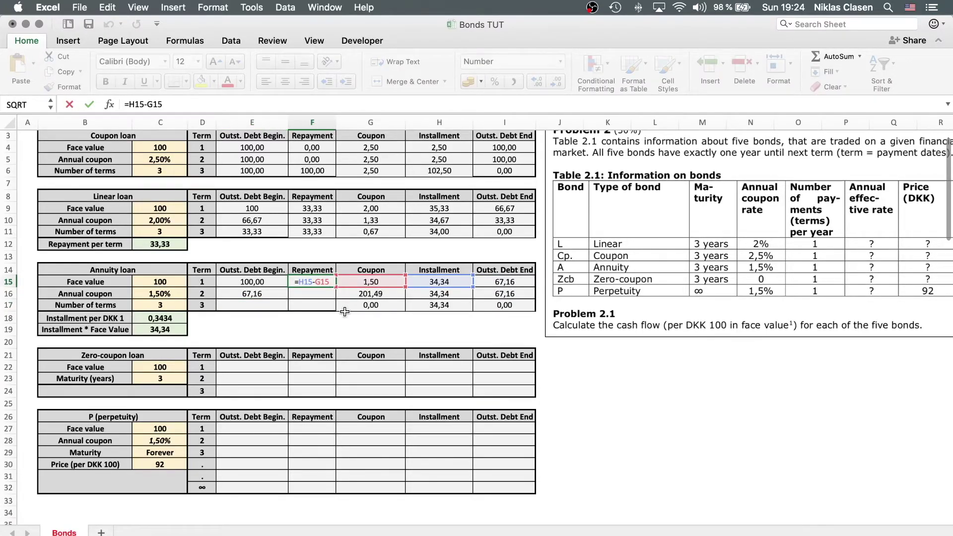
key("Return")
key("Up")
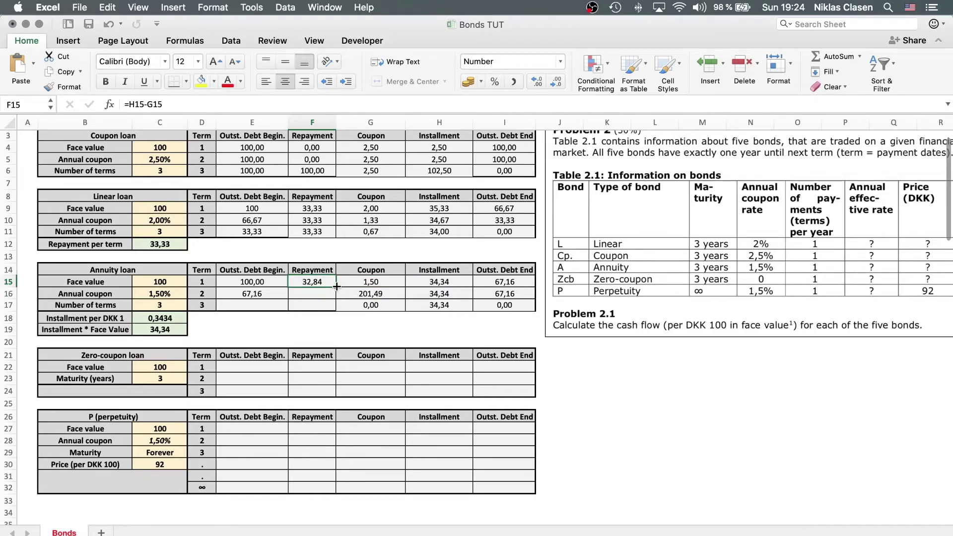
left_click_drag(336, 287, 334, 307)
left_click(571, 355)
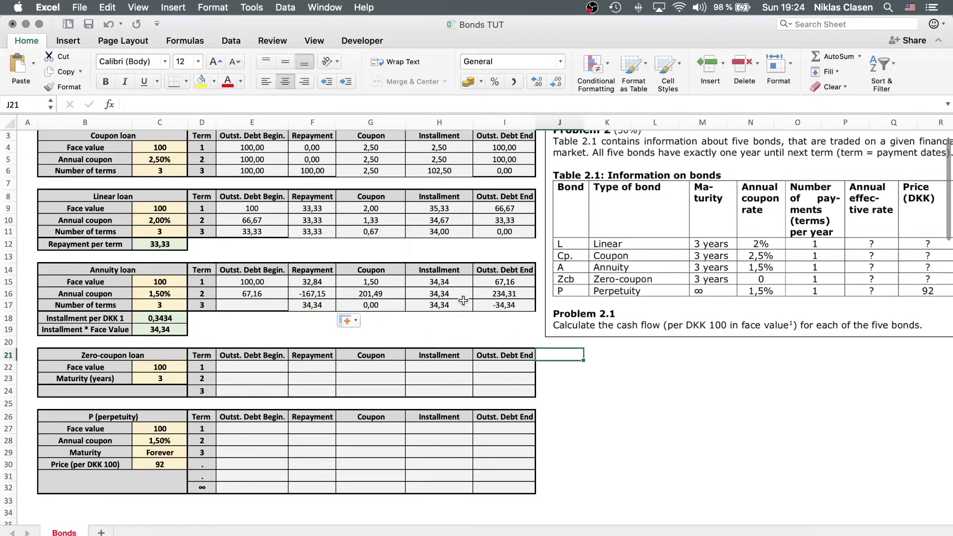
Step: Redo term 3's opening debt in E17 as =I16, term 2's ending debt
left_click_drag(275, 301, 258, 293)
key("Delete")
type("=")
left_click(499, 292)
key("Return")
left_click(654, 378)
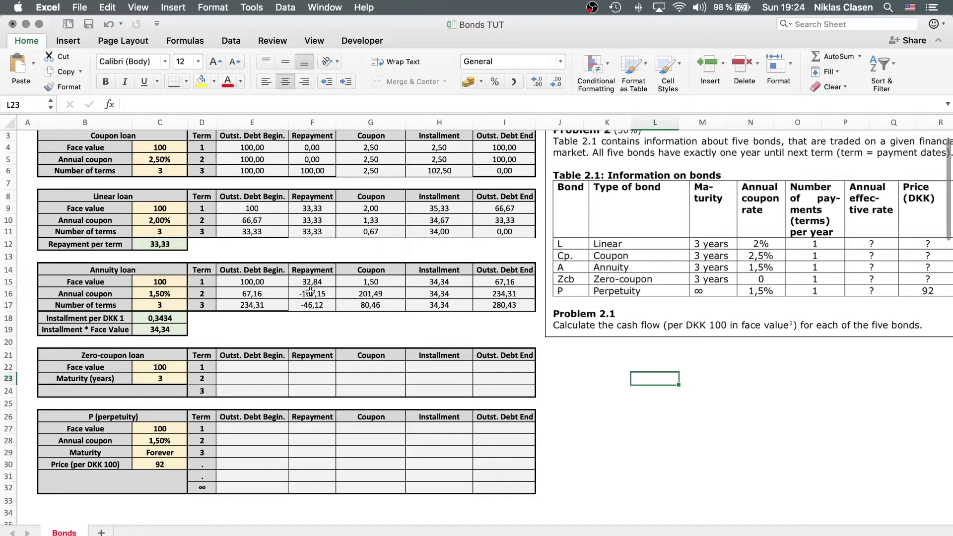
Step: Correct term 2's coupon to =E16*$C$16 and copy it down to G17
double_click(340, 294)
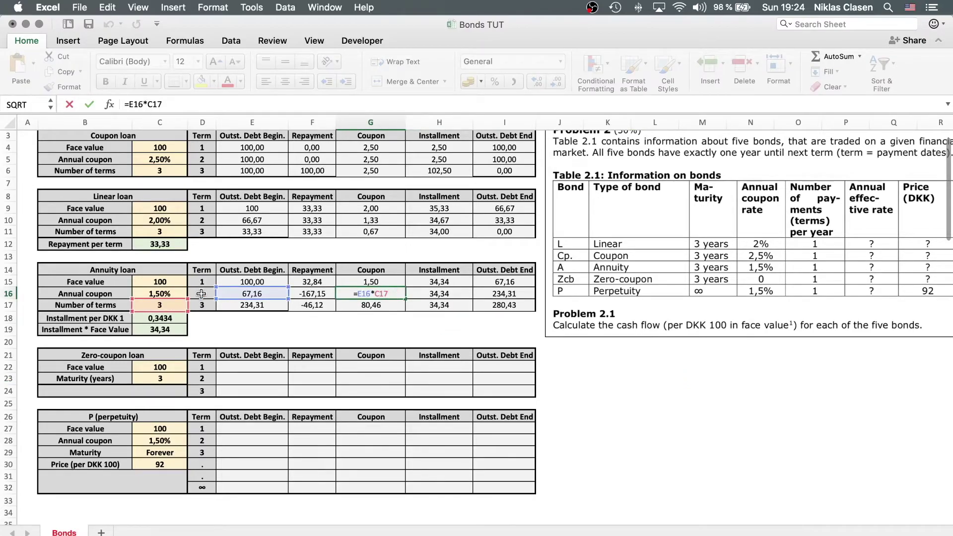
left_click(381, 294)
key("BackSpace")
type("6")
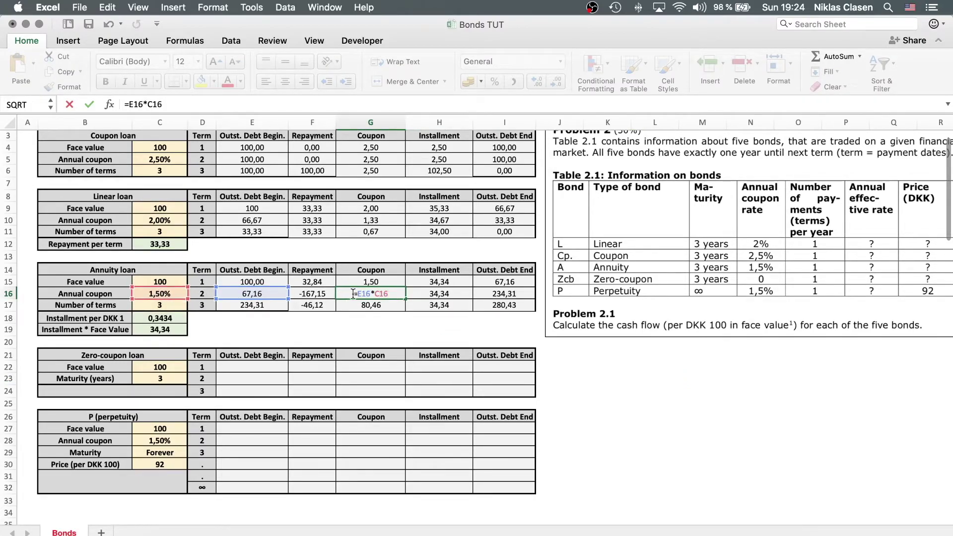
key("super+t")
key("Return")
left_click(401, 297)
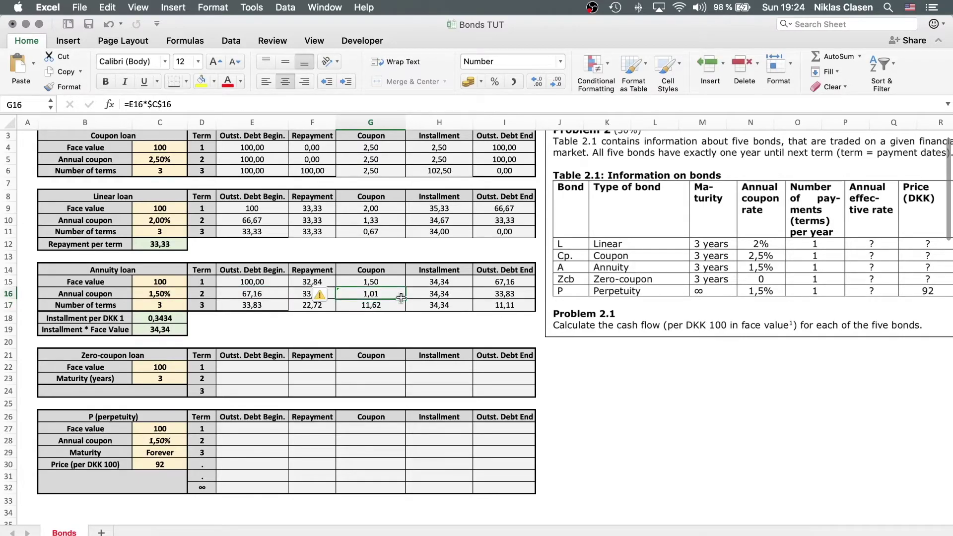
left_click_drag(401, 298, 401, 309)
left_click(642, 389)
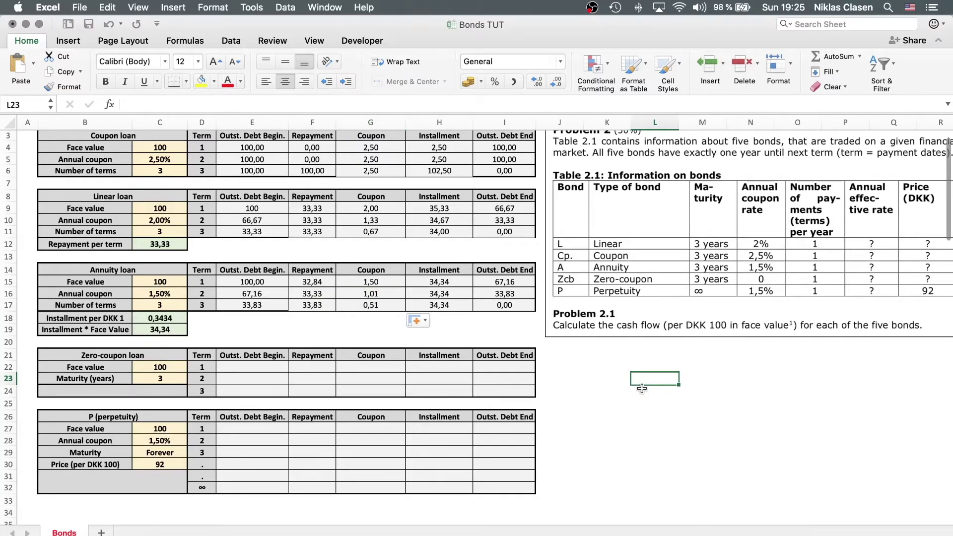
Step: Enter zero coupons in G22:G24 of the zero-coupon loan table
left_click(609, 367)
scroll(645, 364, "down", 1)
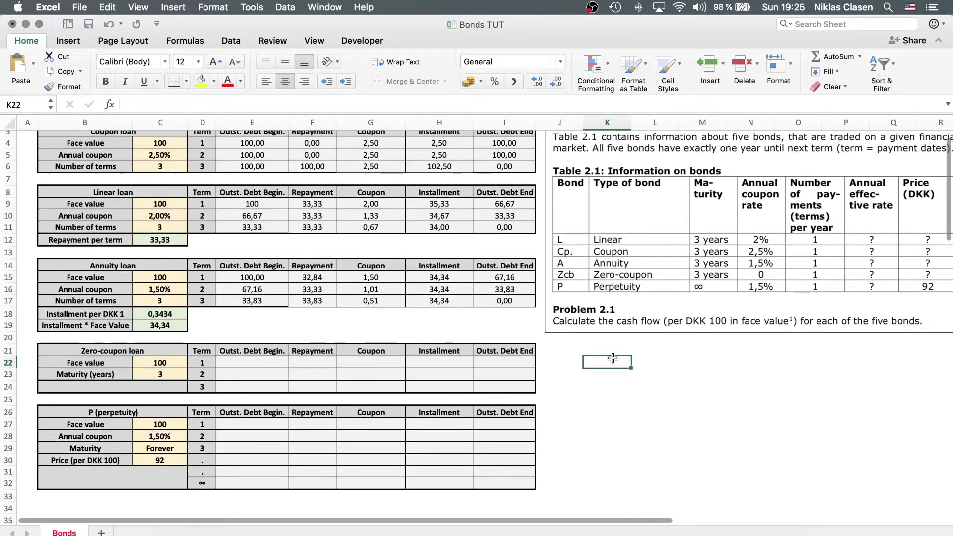
left_click(688, 361)
scroll(688, 361, "down", 1)
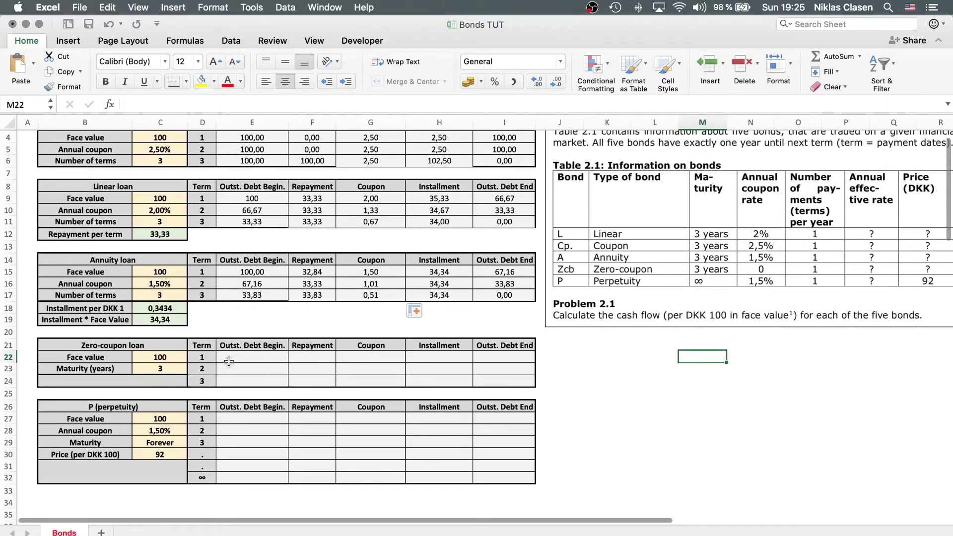
left_click(375, 357)
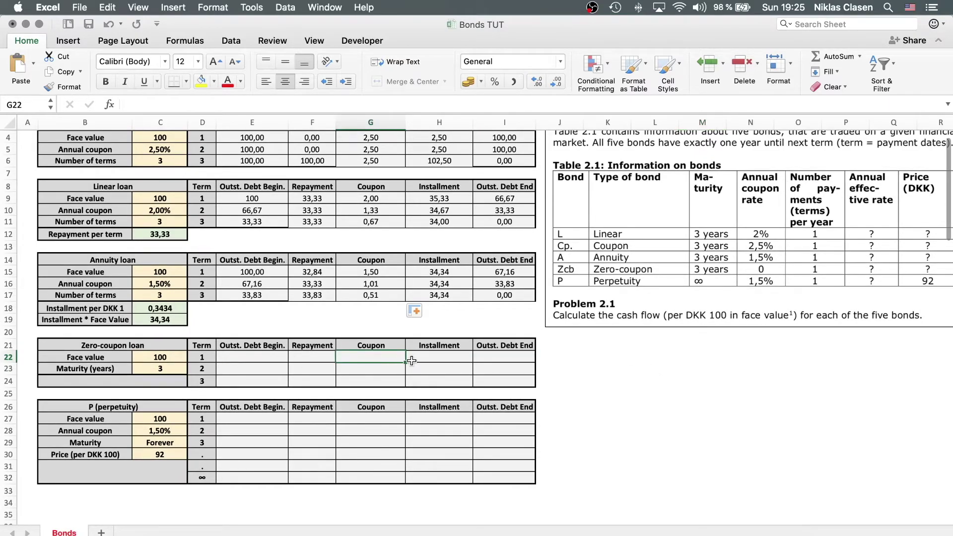
key("Return")
type("0")
key("ctrl+Return")
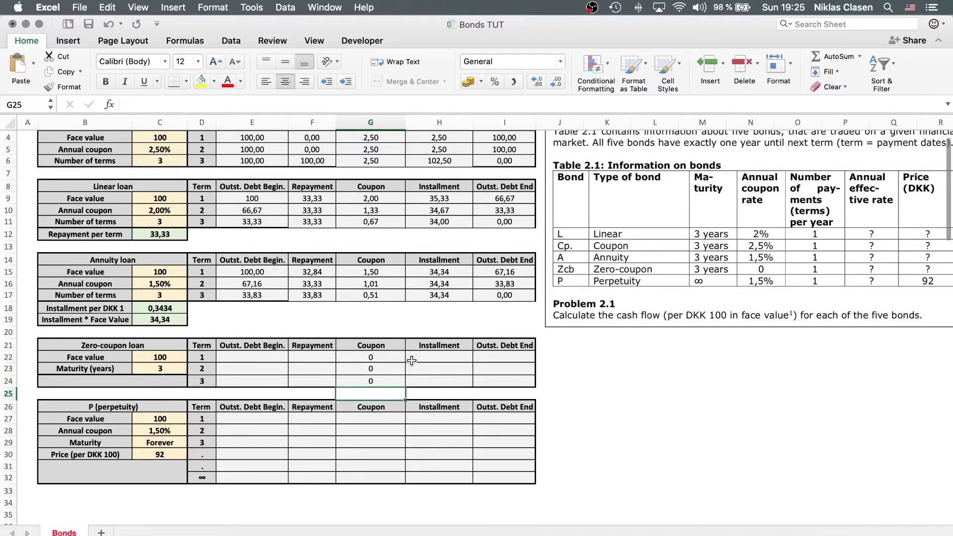
left_click(656, 372)
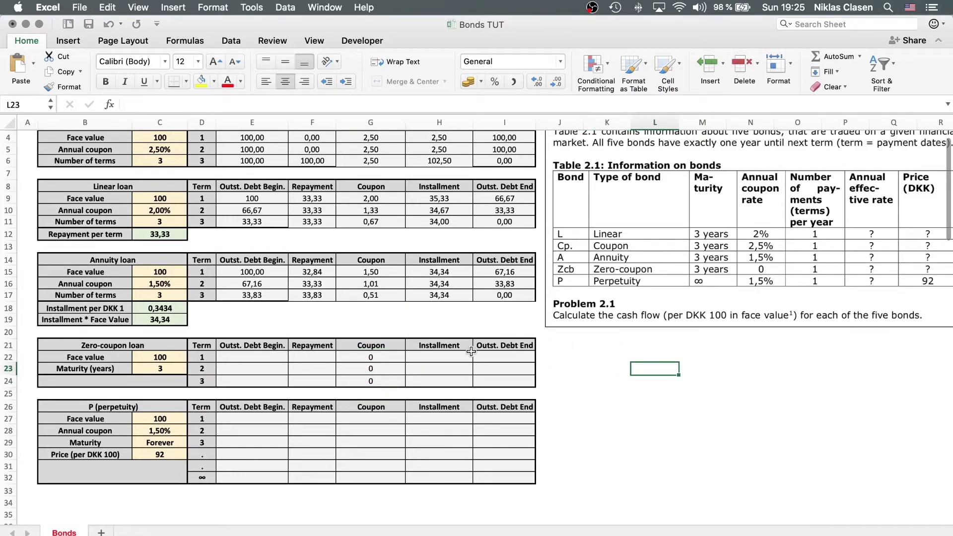
Step: Link term 1's opening debt to the face value and enter 0 repayment for terms 1-2
left_click(274, 356)
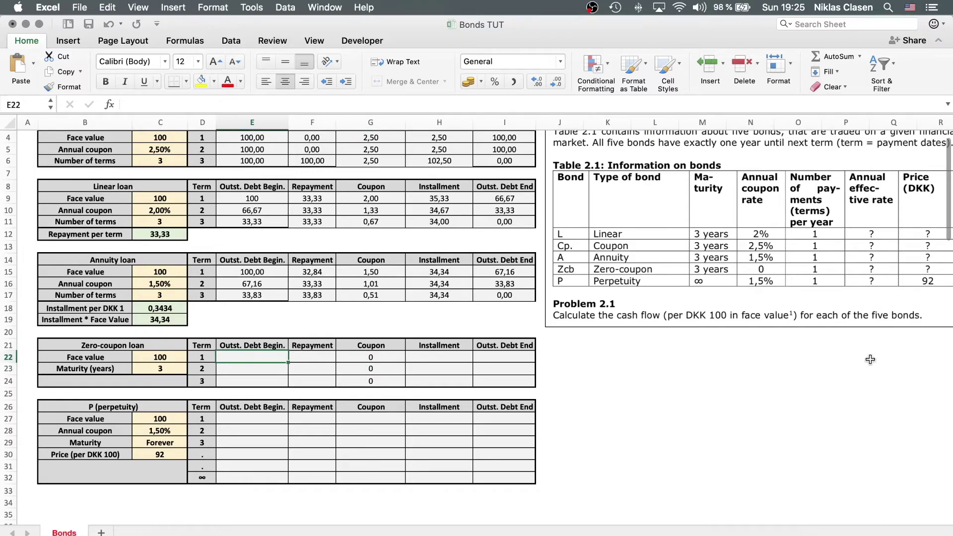
type("=")
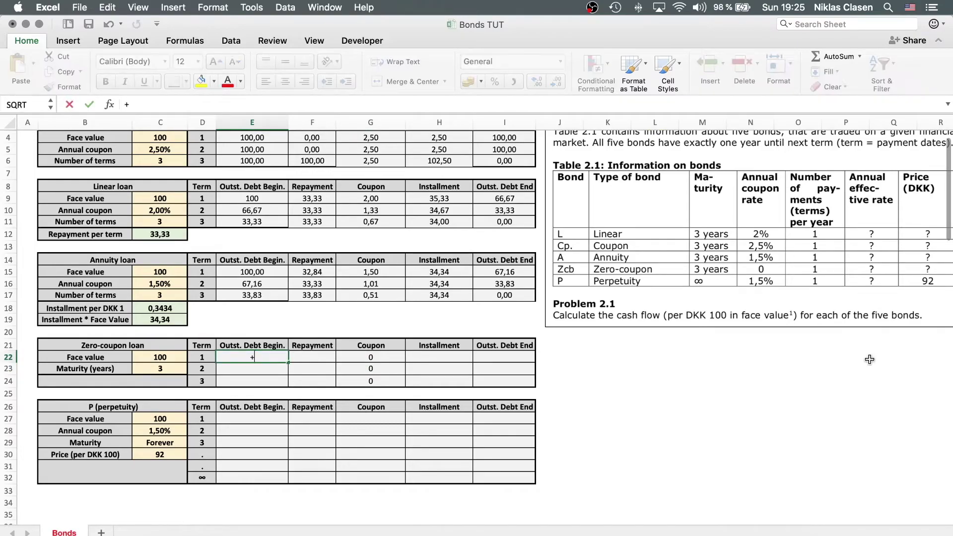
left_click(160, 353)
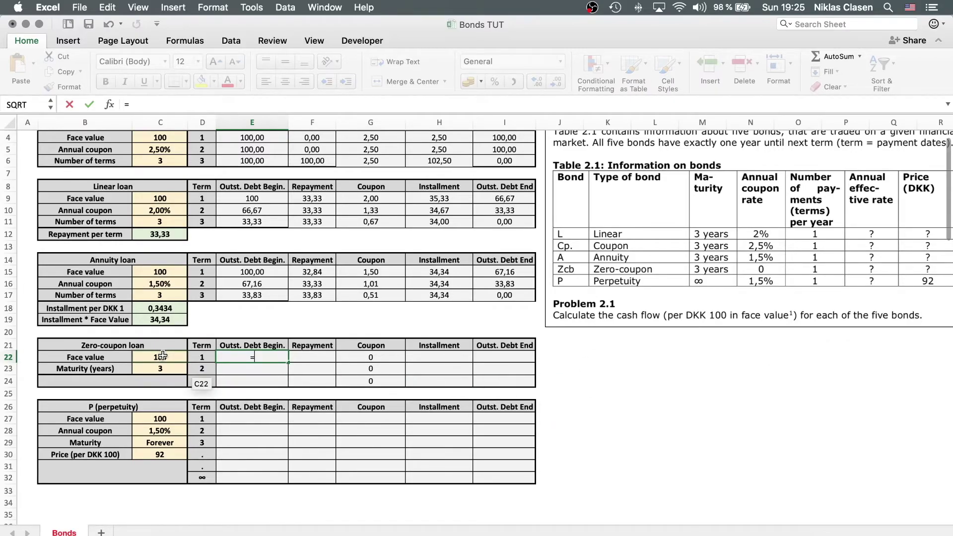
key("Return")
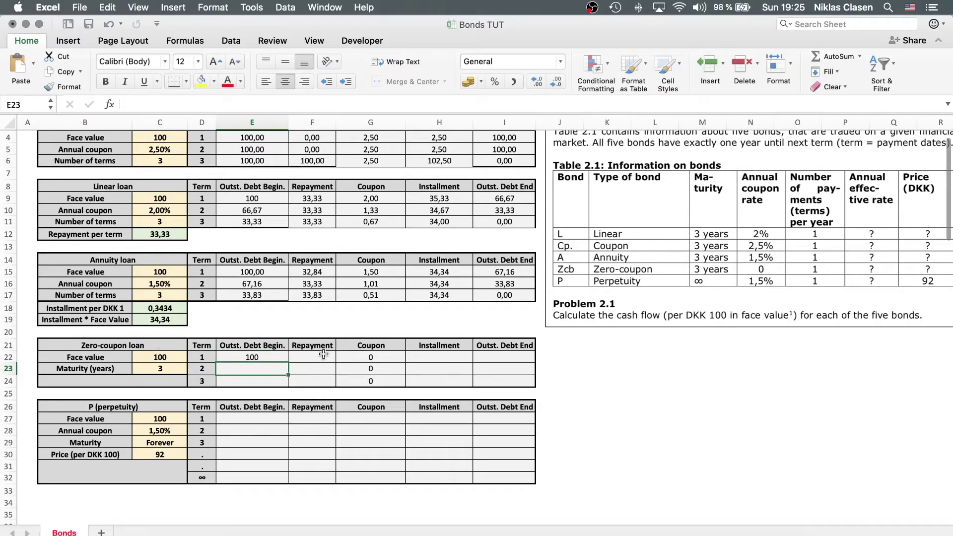
left_click(320, 356)
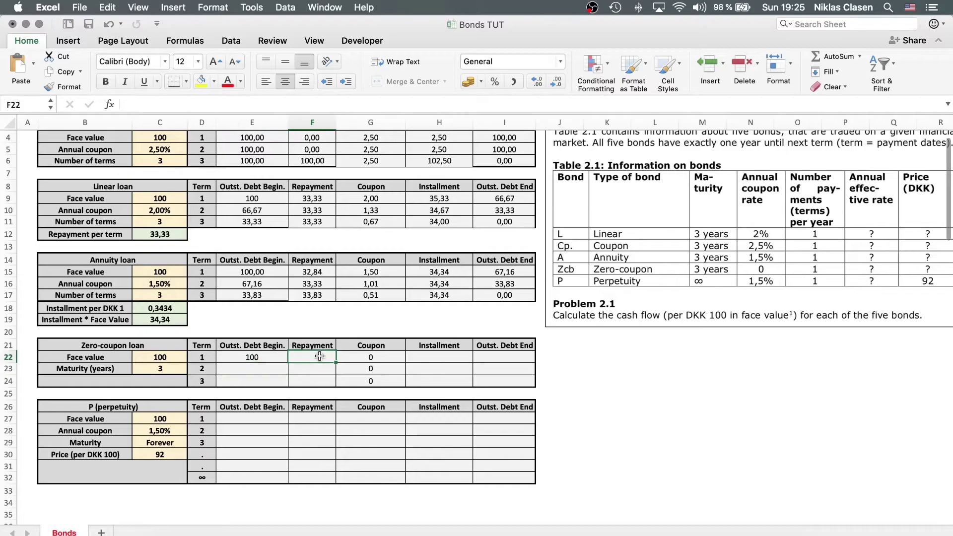
type("0")
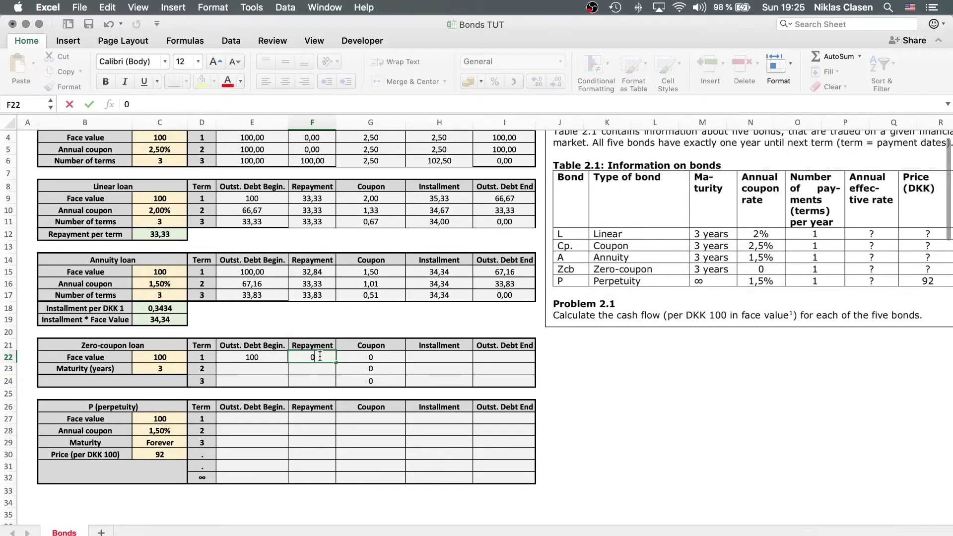
key("Return")
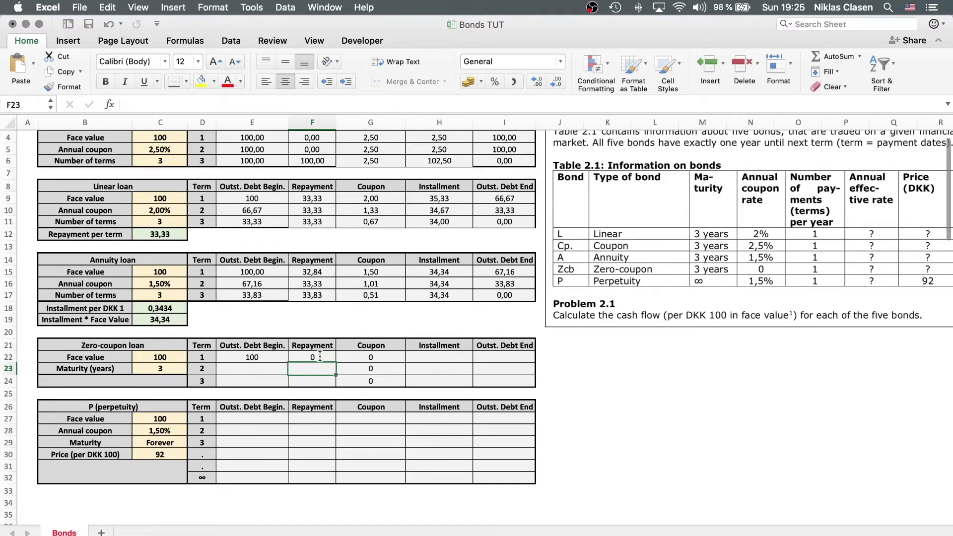
type("0")
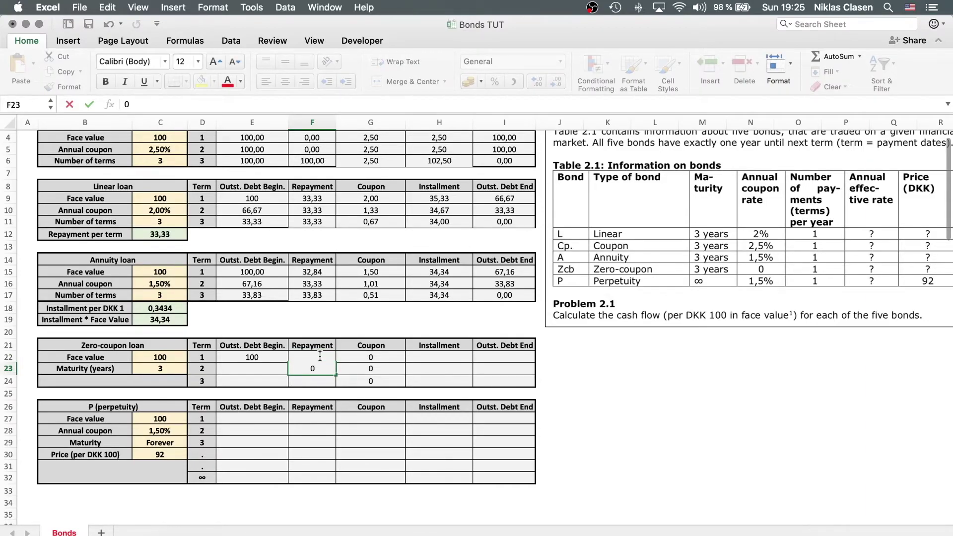
key("Return")
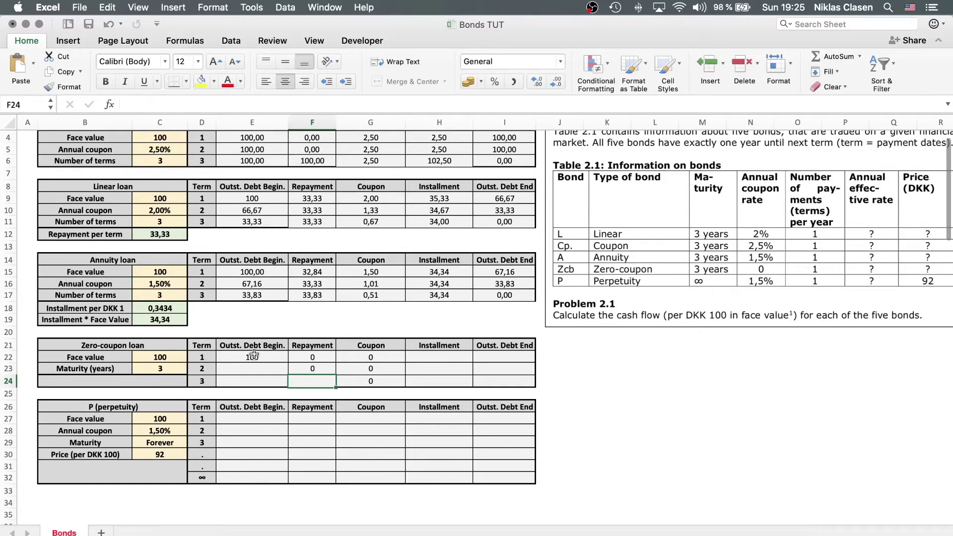
Step: Make the opening debt =$C$22 and fill 100 down to E24
left_click(252, 360)
left_click_drag(292, 365, 283, 373)
double_click(274, 357)
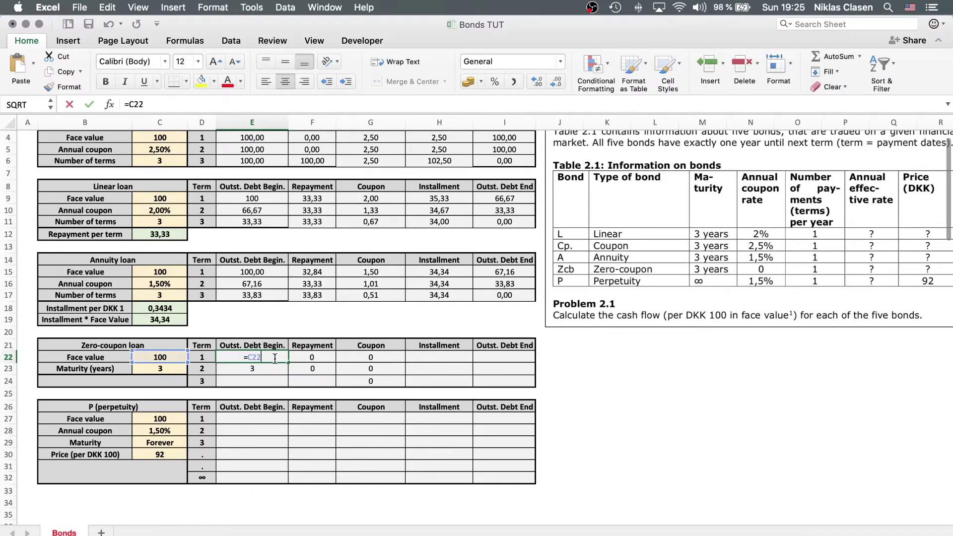
key("F4")
key("Return")
left_click(274, 357)
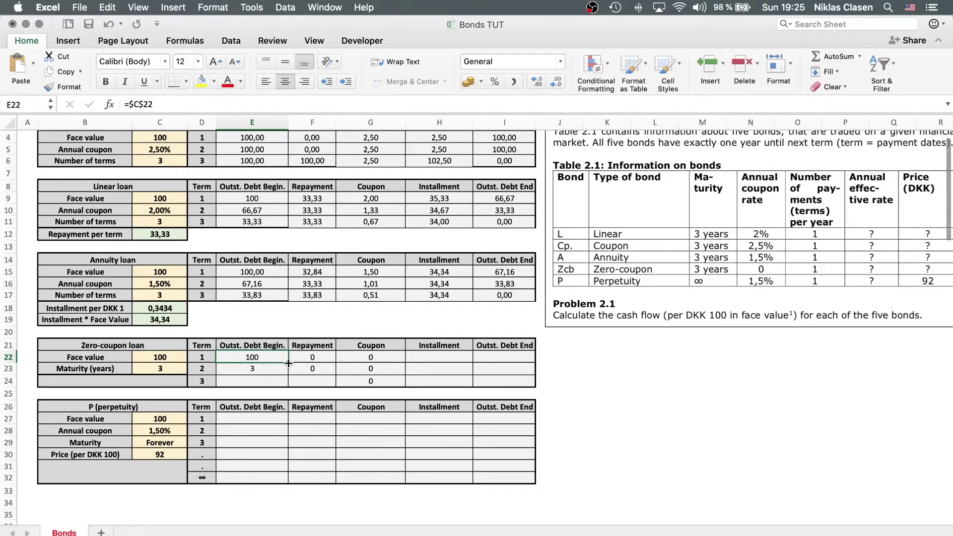
left_click_drag(288, 363, 288, 385)
Step: Enter the 100 repayment in term 3 and 0 installments for terms 1-2
left_click(324, 383)
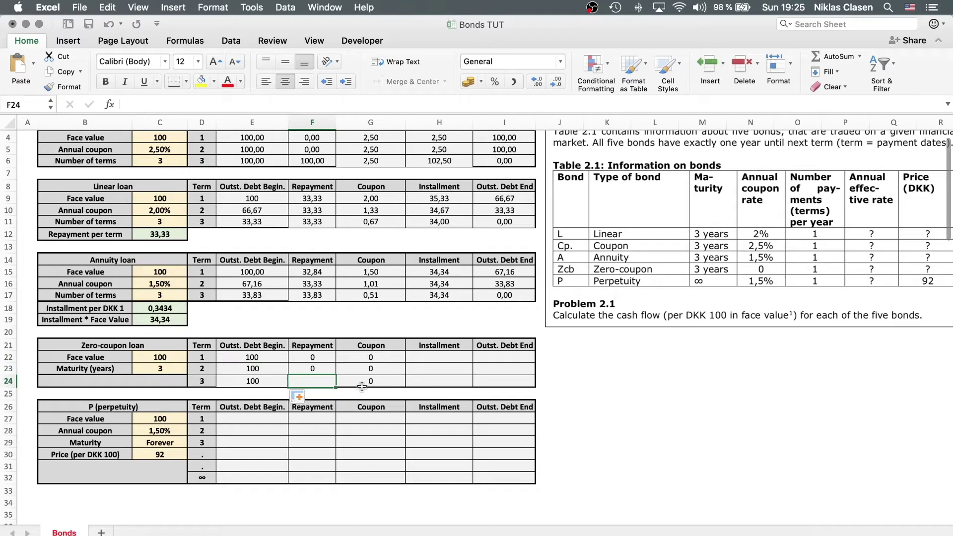
type("100")
key("Return")
left_click(424, 358)
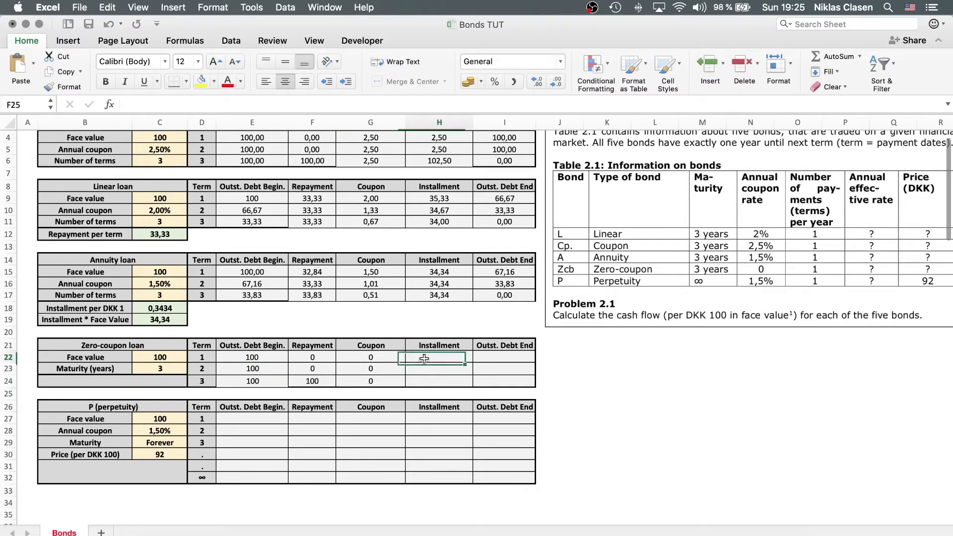
type("0")
key("Return")
type("0")
key("Return")
Step: Replace the installments with =F22+G22 copied down to term 3, giving 100 there
left_click(427, 361)
key("Delete")
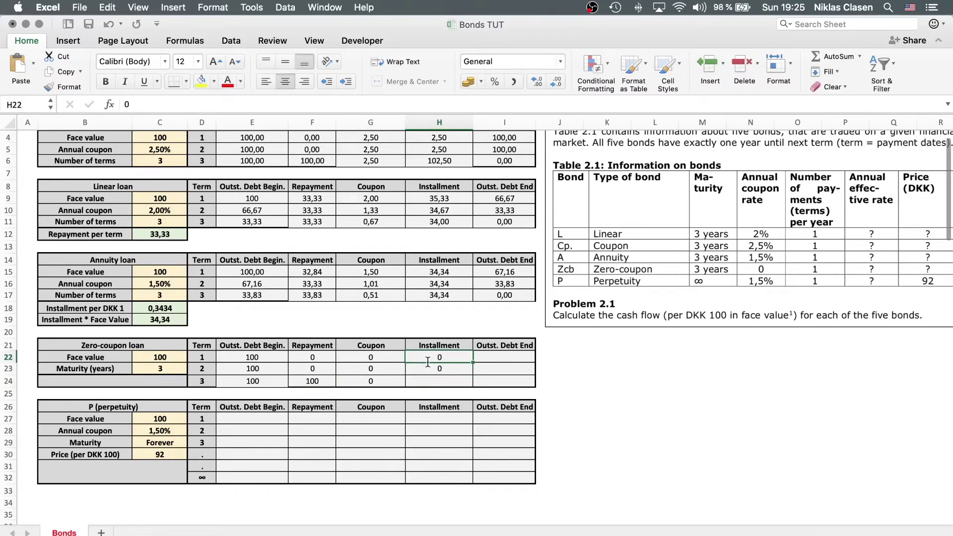
type("=")
left_click(330, 358)
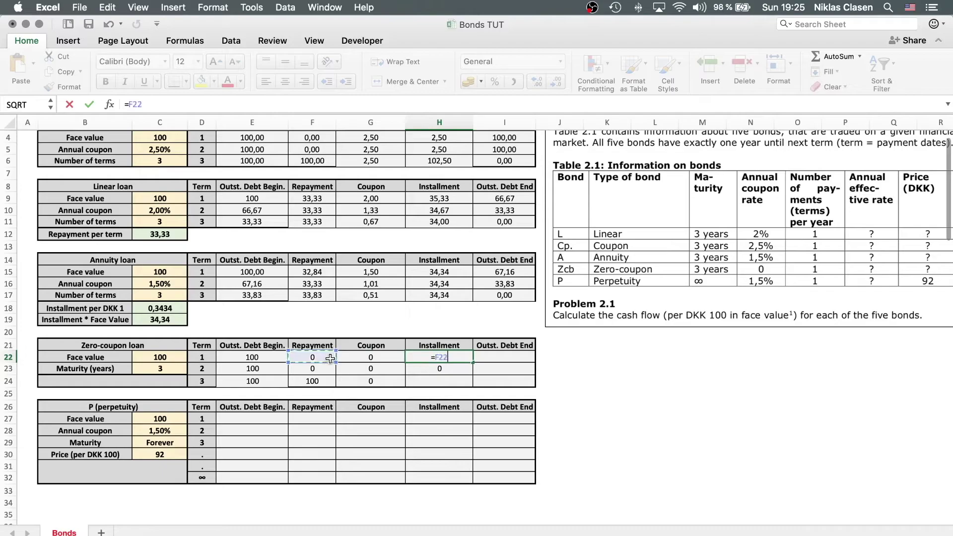
type("+")
left_click(387, 357)
key("Return")
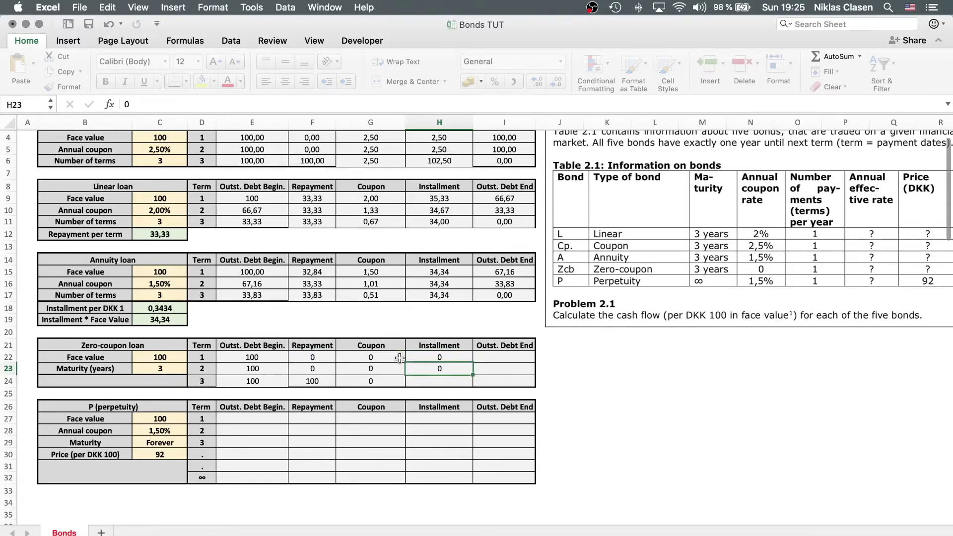
left_click(444, 358)
left_click_drag(473, 363, 469, 382)
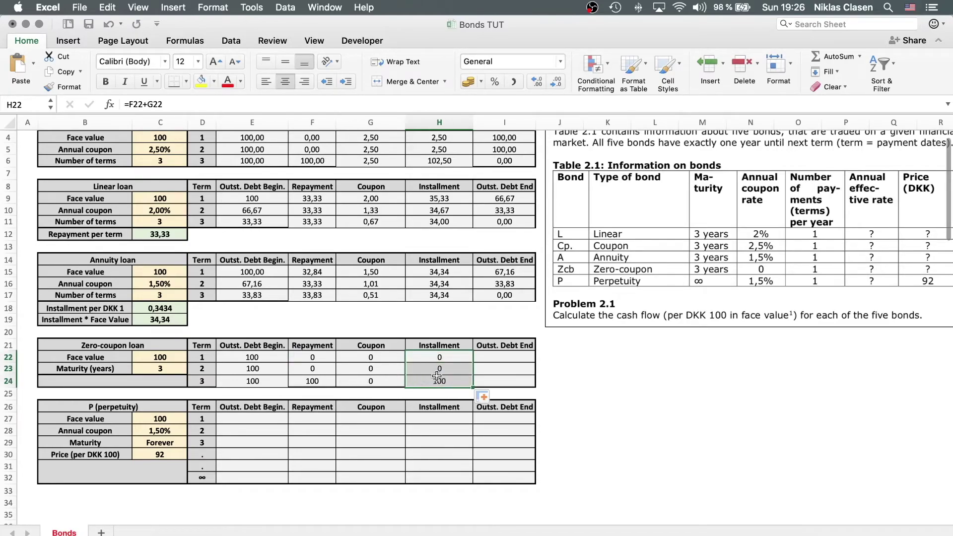
left_click(444, 381)
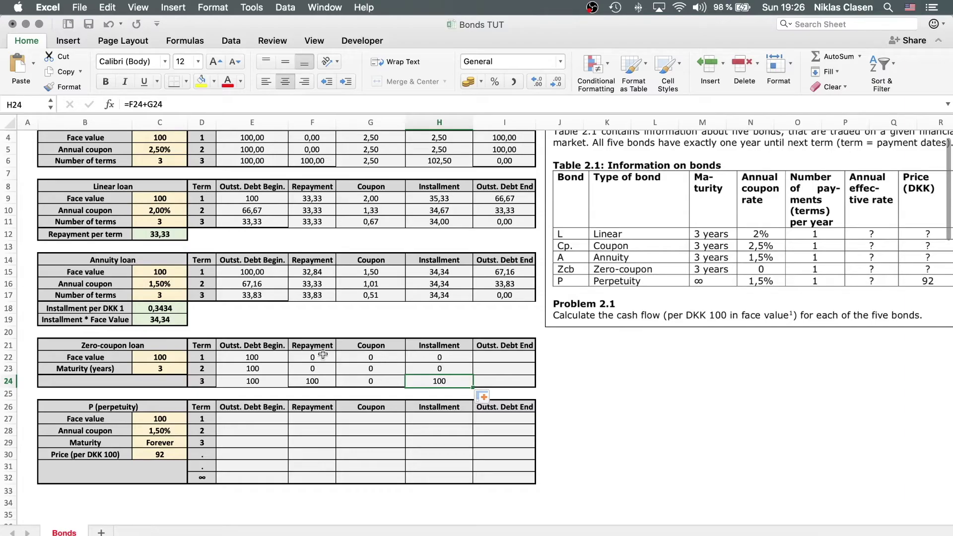
Step: Enter ending debt =E22-F22 in I22 and copy it down to I24
left_click(489, 356)
type("=")
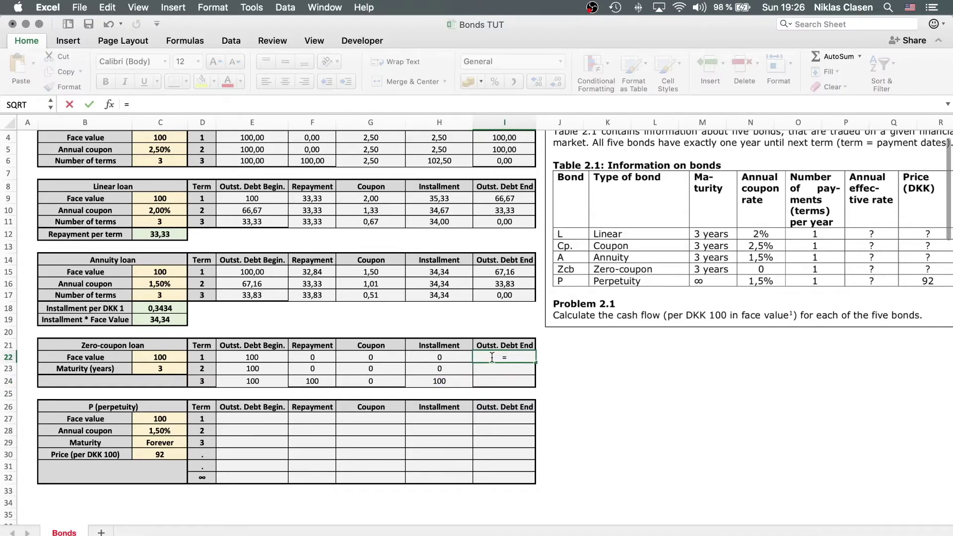
left_click(281, 356)
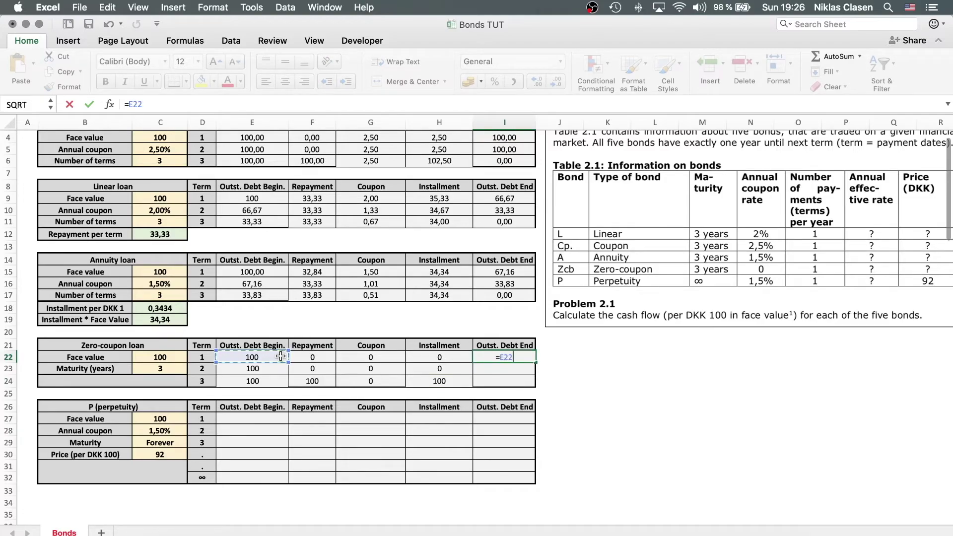
type("-")
left_click(326, 358)
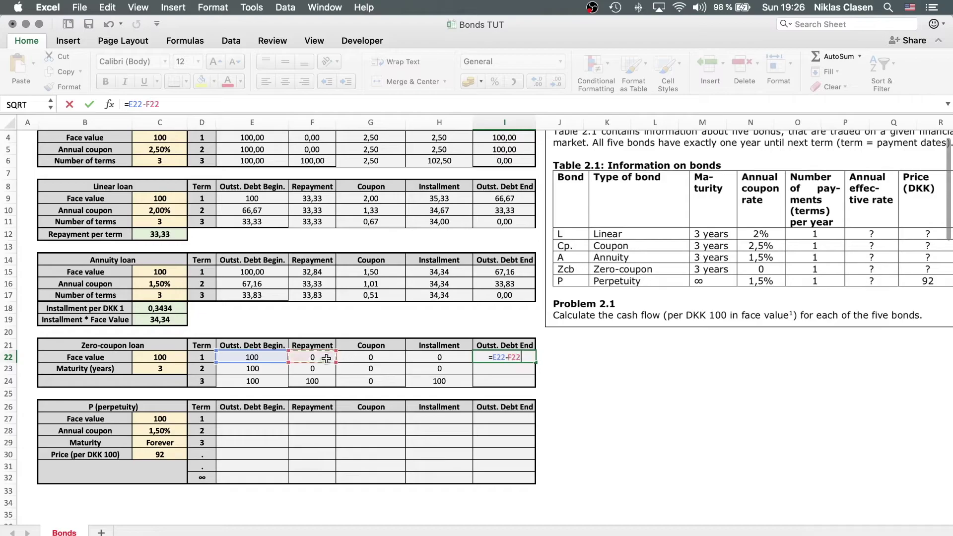
key("Return")
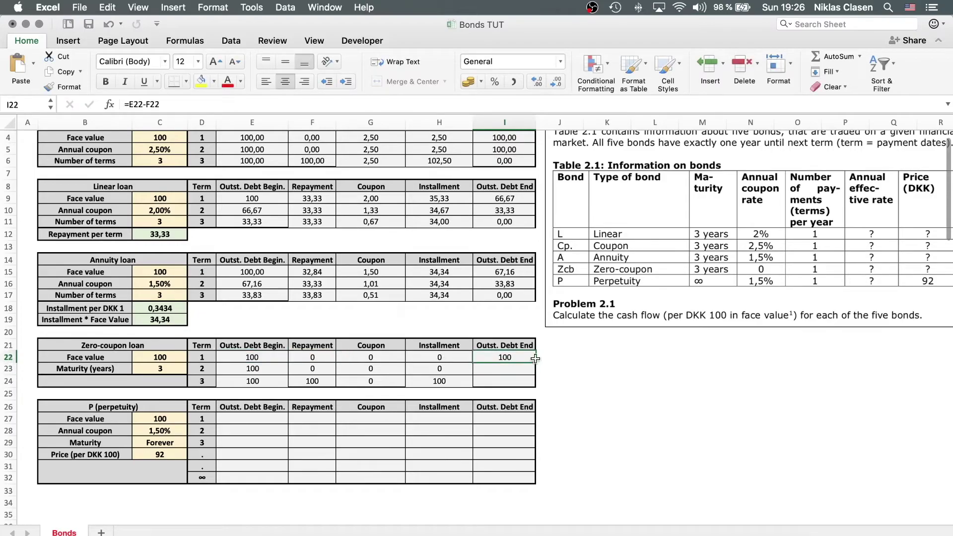
left_click_drag(535, 358, 535, 381)
left_click(654, 394)
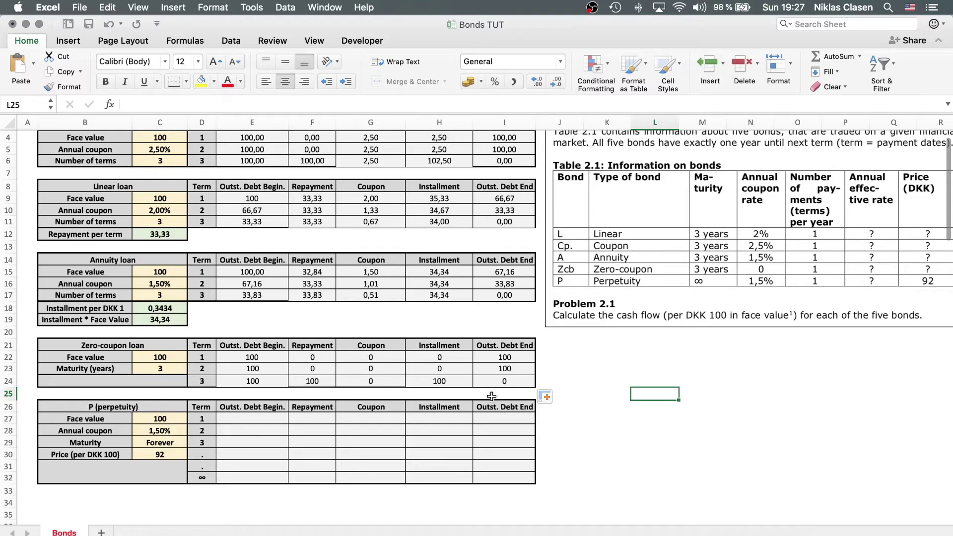
scroll(660, 318, "up", 3)
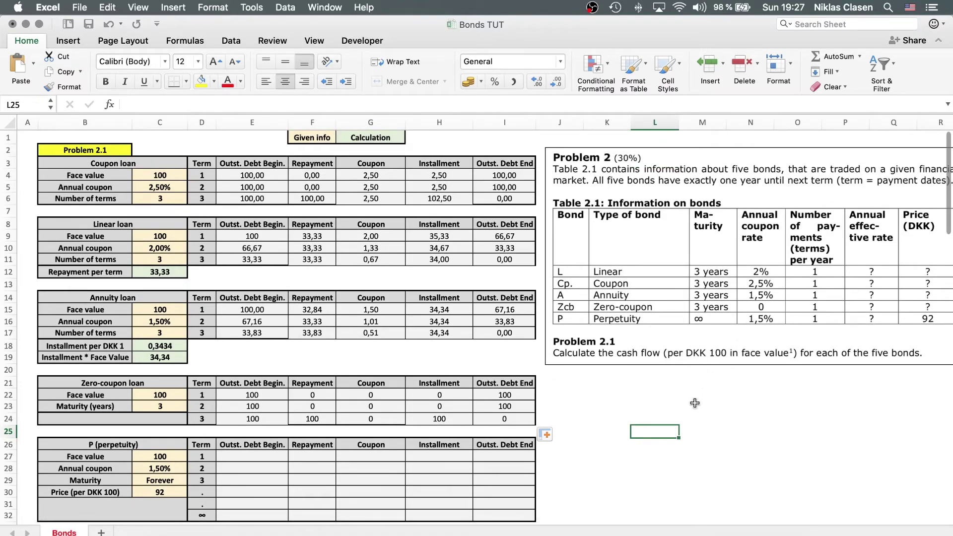
scroll(695, 403, "down", 2)
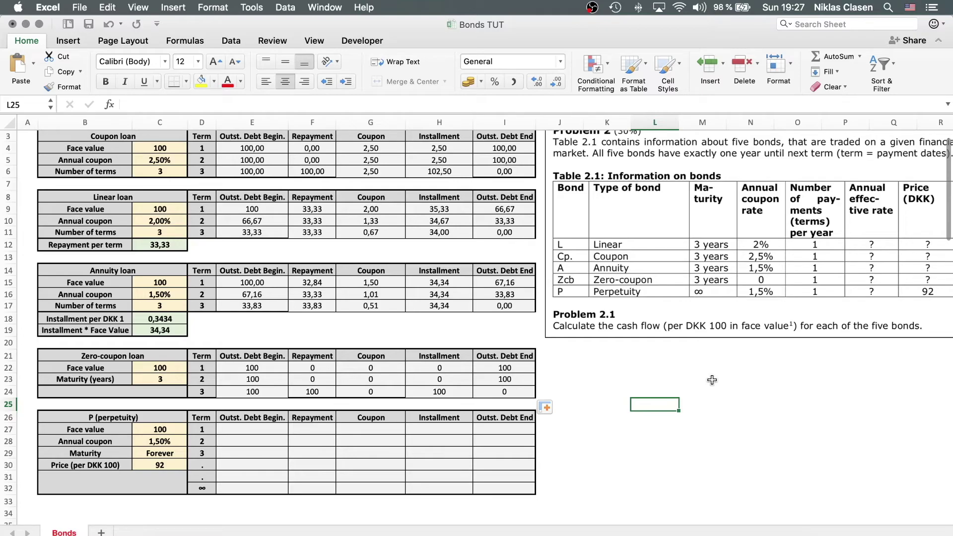
scroll(700, 365, "down", 2)
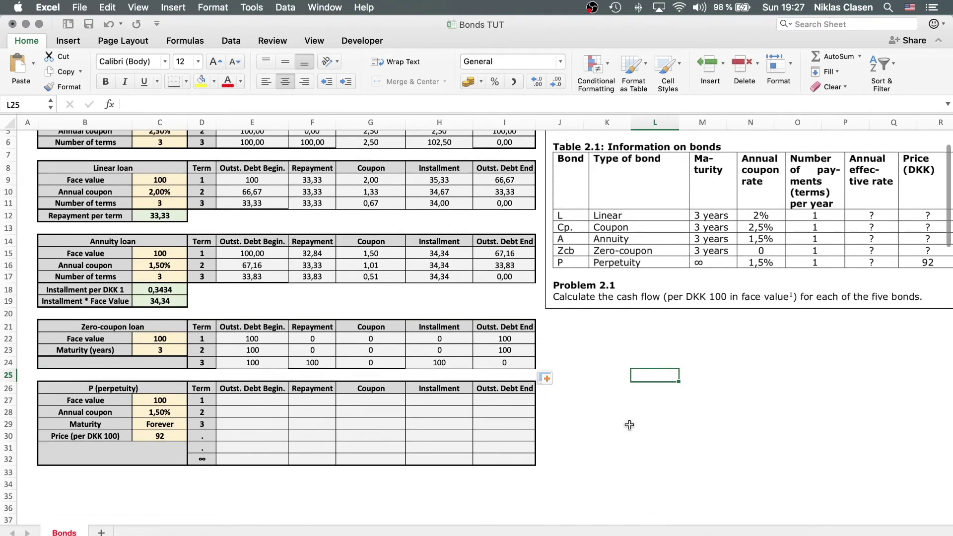
scroll(602, 412, "down", 1)
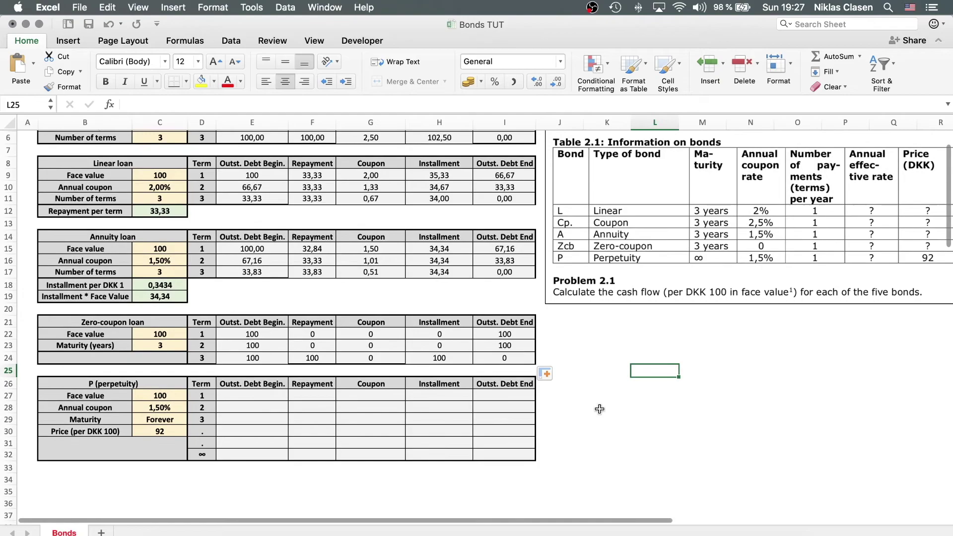
Step: Fill the perpetuity beginning debt with 100 from E27 down to row 32
left_click(253, 396)
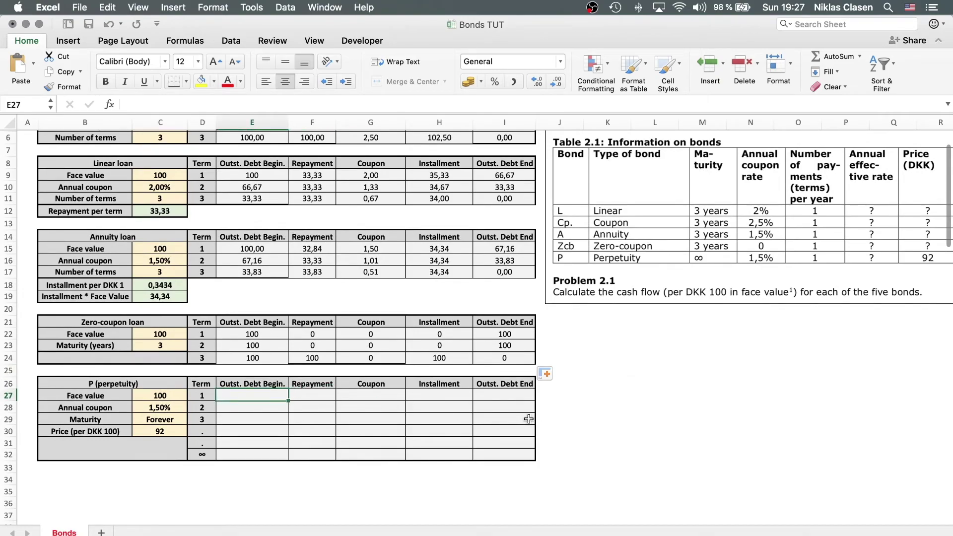
type("100")
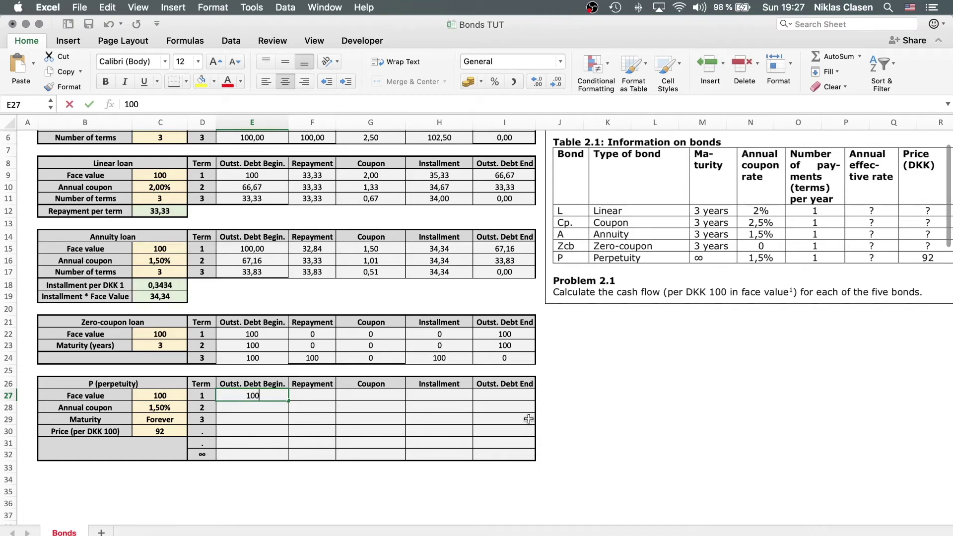
key("Return")
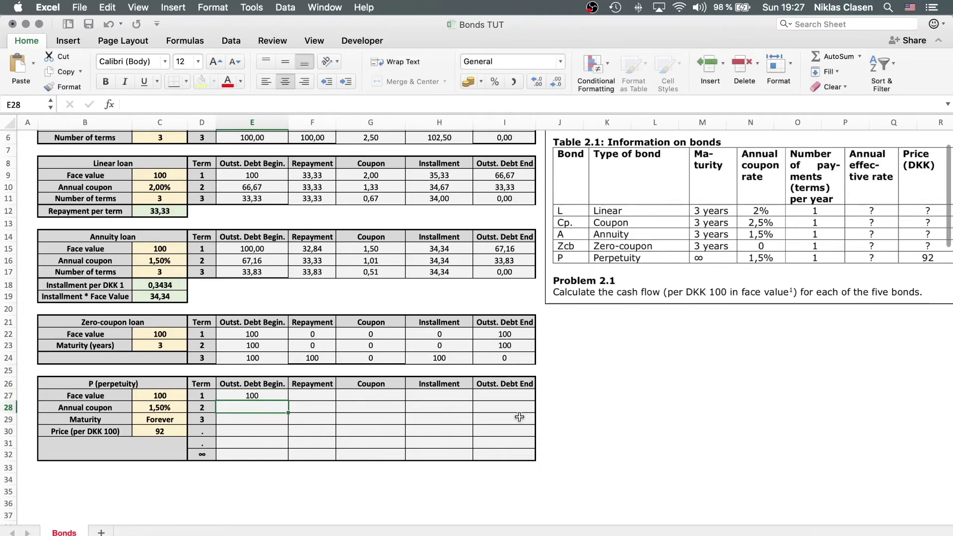
left_click(250, 395)
left_click_drag(290, 400, 279, 455)
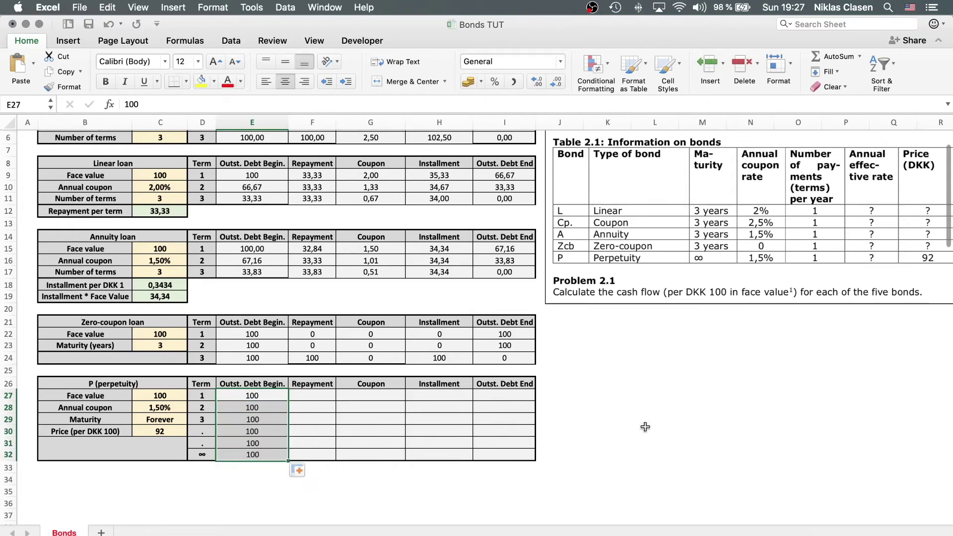
Step: Fill the perpetuity repayment with 0 from F27 down to row 32
left_click(326, 394)
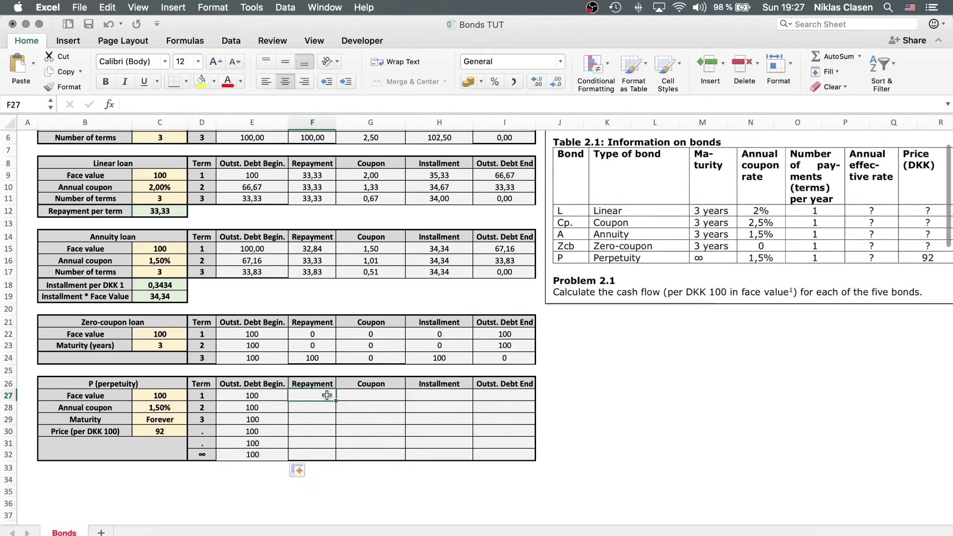
type("0")
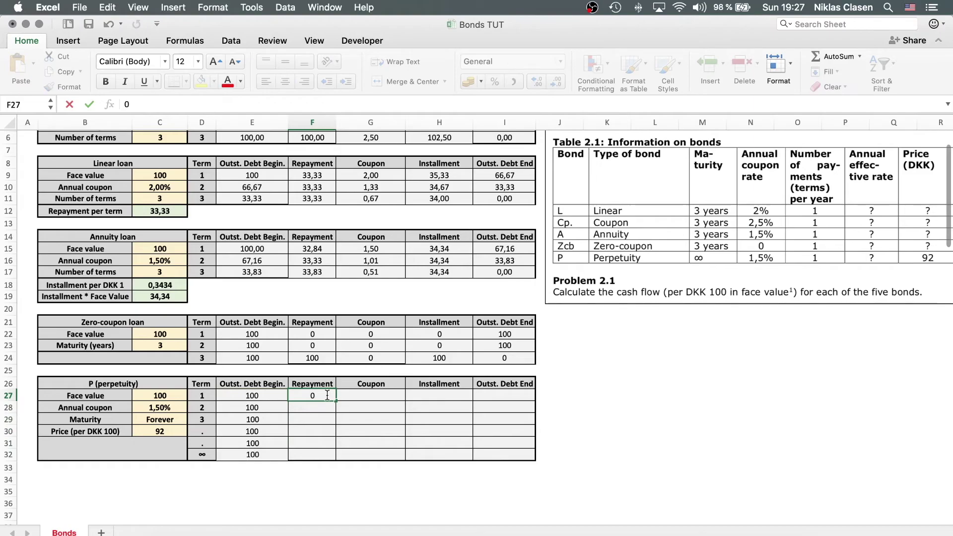
left_click(706, 433)
left_click(314, 397)
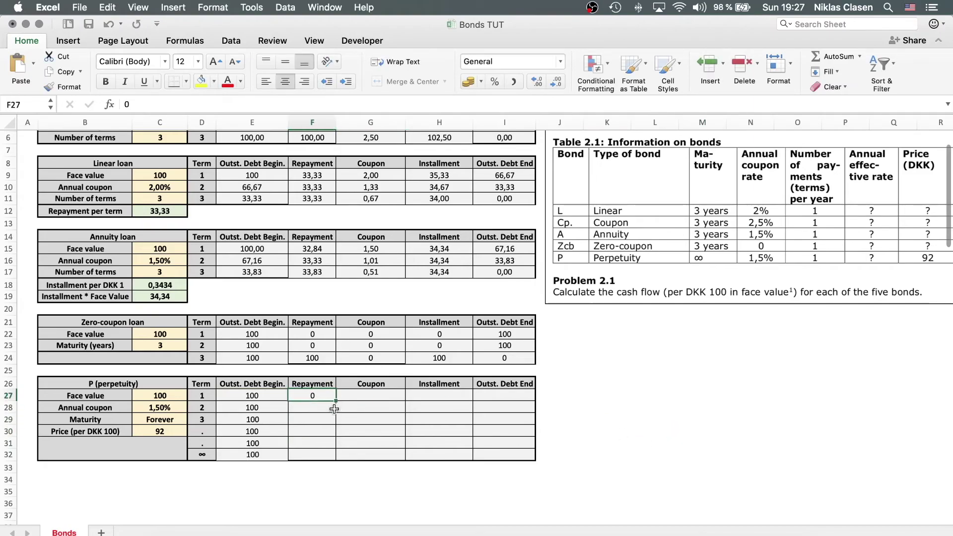
left_click_drag(336, 401, 336, 455)
left_click(606, 418)
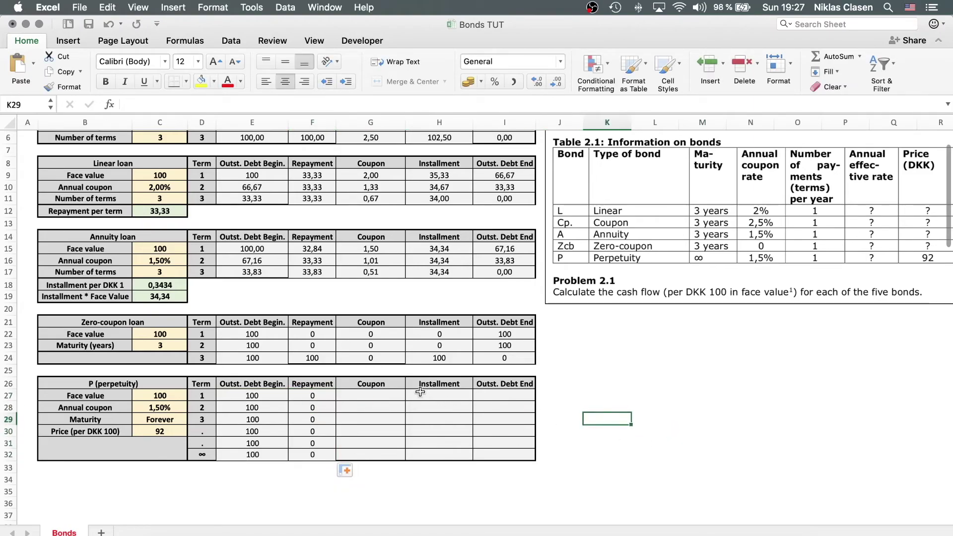
Step: Enter coupon =$C$27*$C$28 (1,5) in G27 and copy it down to row 32
left_click(379, 397)
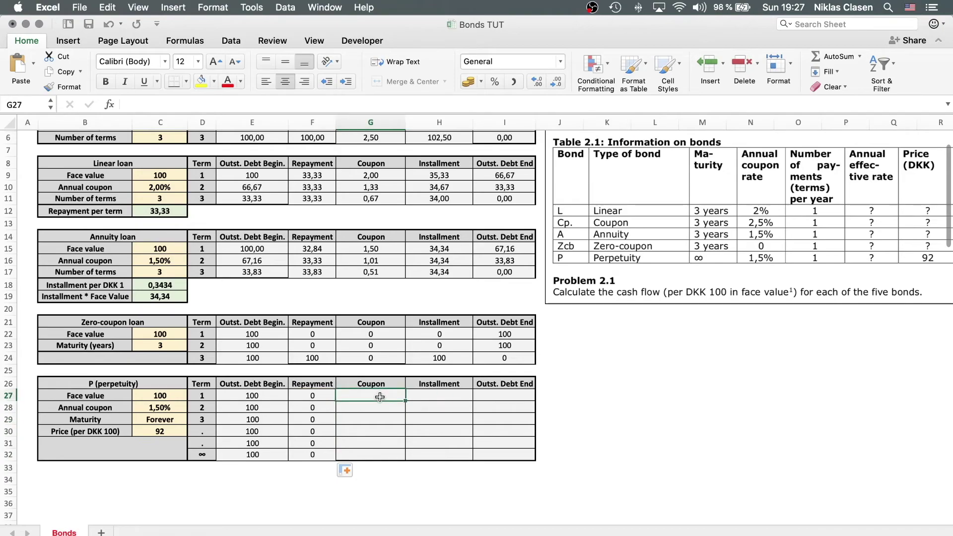
type("=")
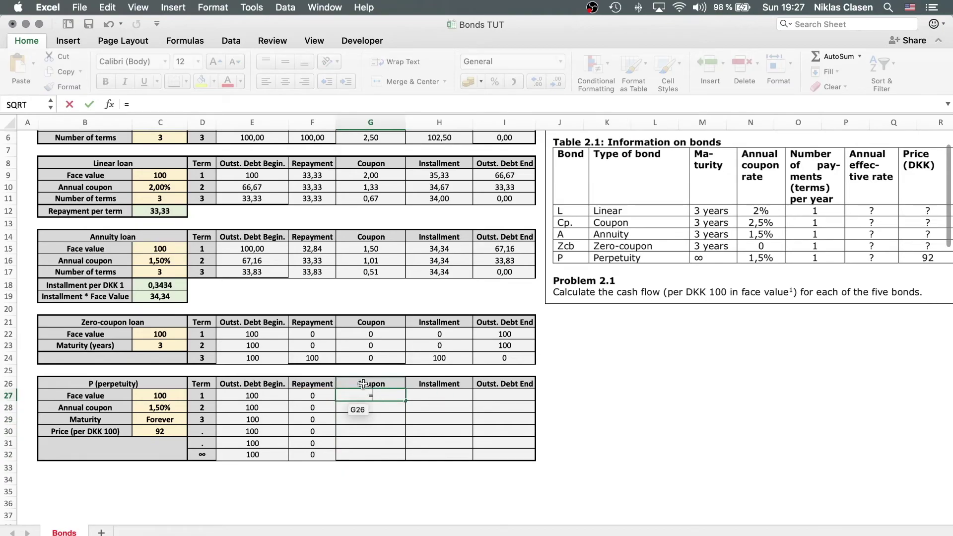
left_click(170, 395)
type("*")
left_click(169, 410)
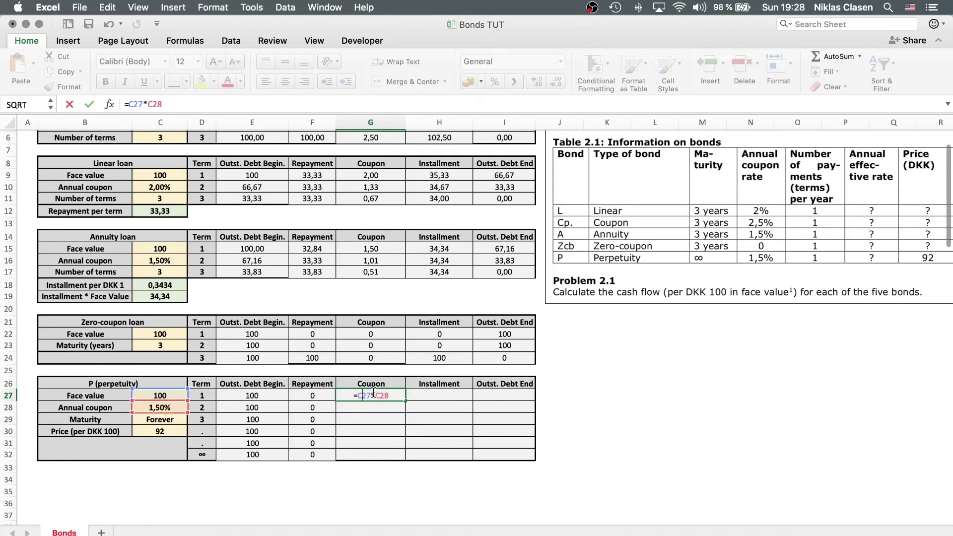
key("F4")
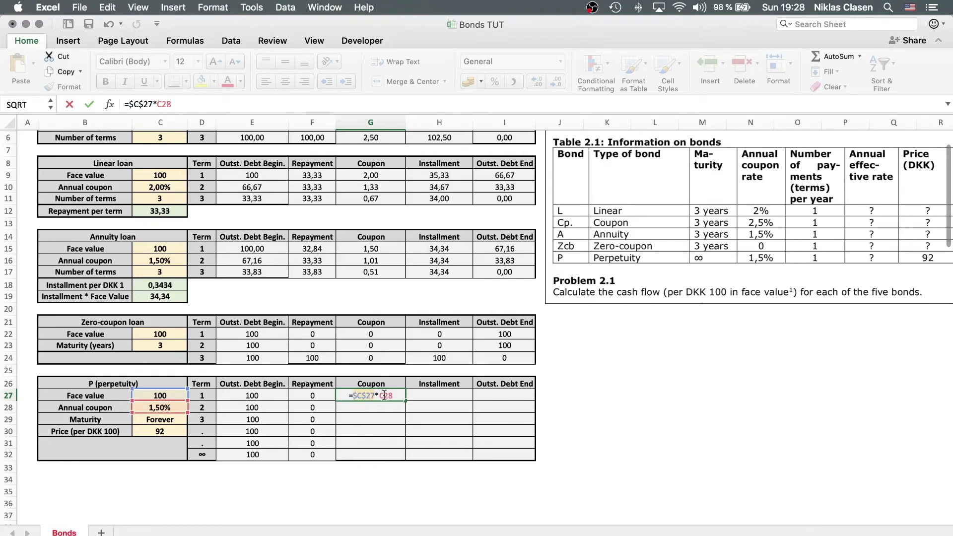
key("F4")
key("Return")
left_click(393, 395)
left_click_drag(405, 400, 385, 455)
Step: Enter a 0 installment in H27 and fill it down to H32 for every perpetuity term
left_click(601, 441)
left_click(451, 396)
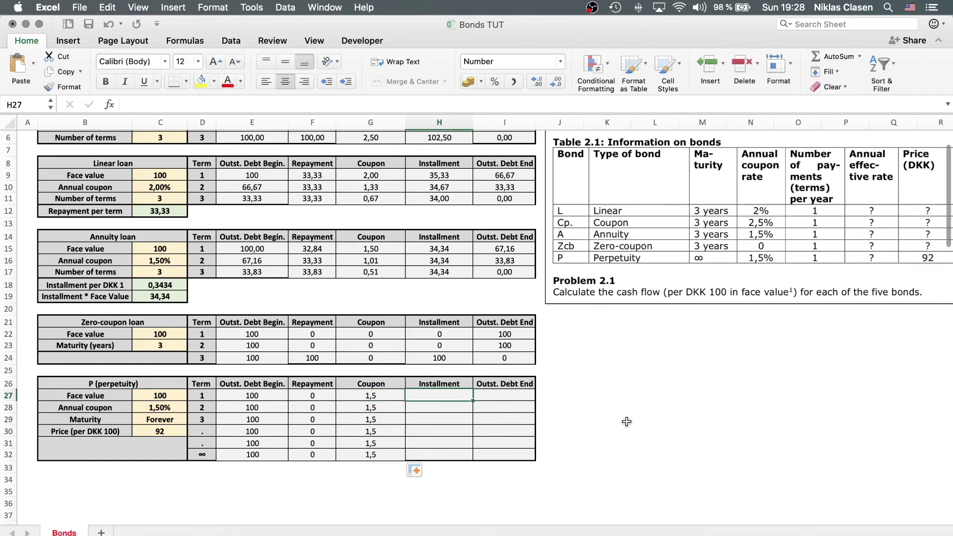
type("0")
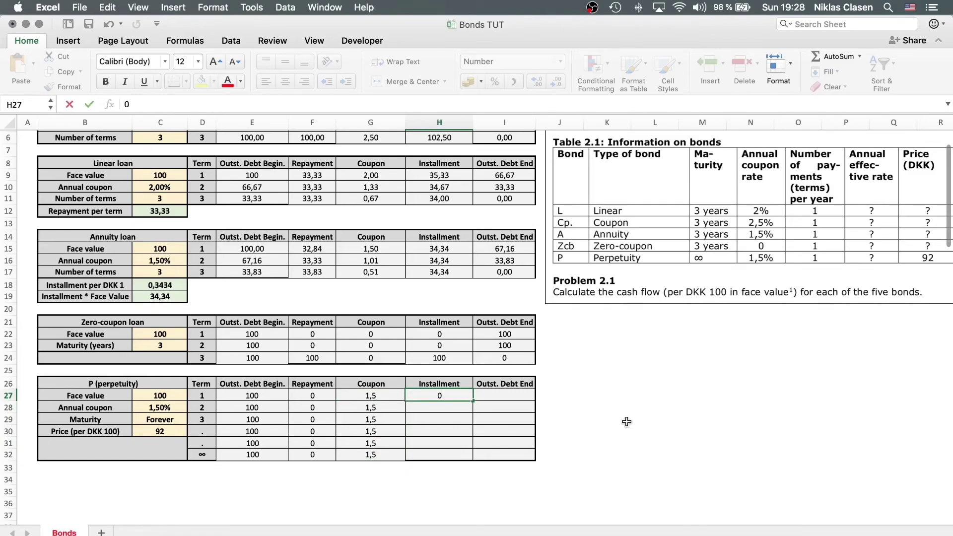
left_click(633, 422)
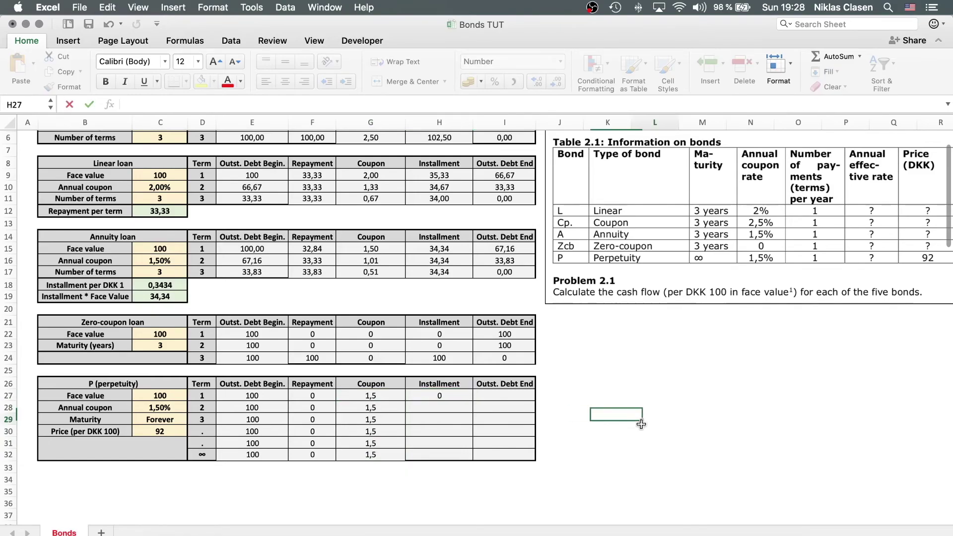
left_click(462, 397)
left_click_drag(480, 404, 476, 459)
left_click(655, 442)
Step: Enter 100 as ending outstanding debt in I27 and fill it down to I32
left_click(526, 397)
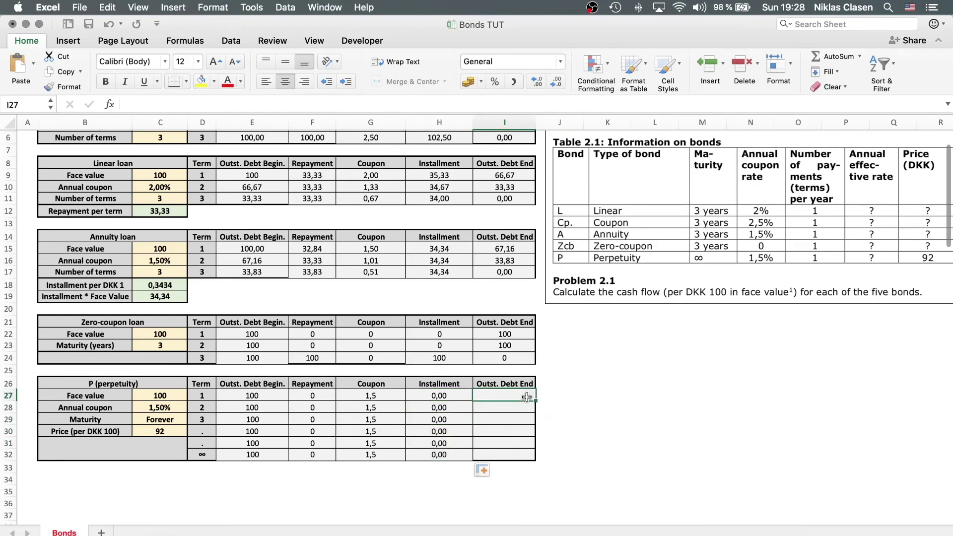
type("100")
key("Return")
left_click(491, 382)
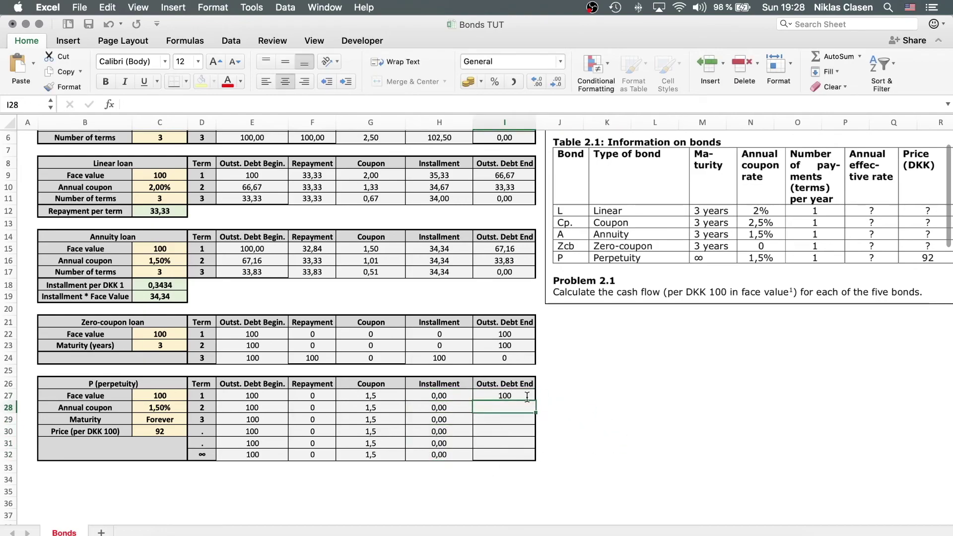
left_click(502, 396)
left_click_drag(535, 401, 529, 464)
left_click(654, 430)
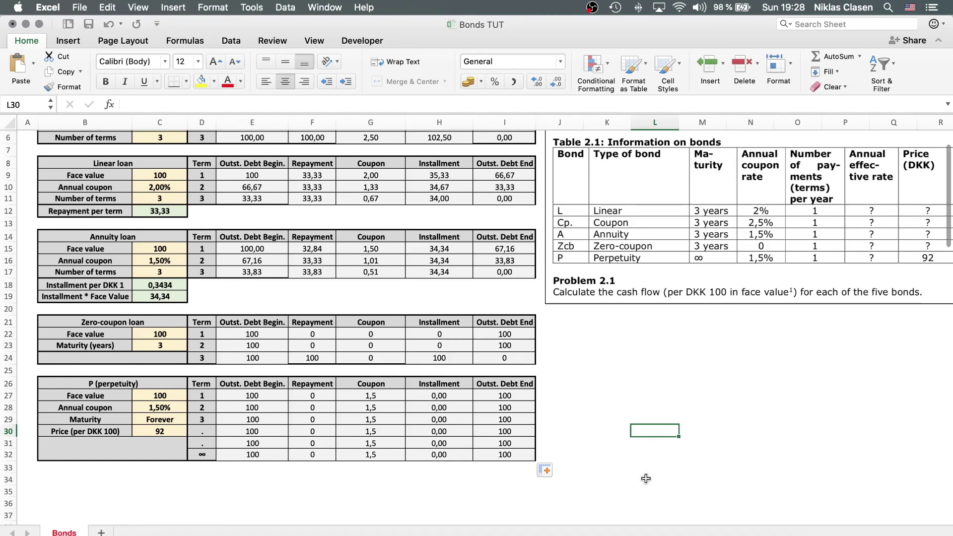
scroll(637, 470, "up", 5)
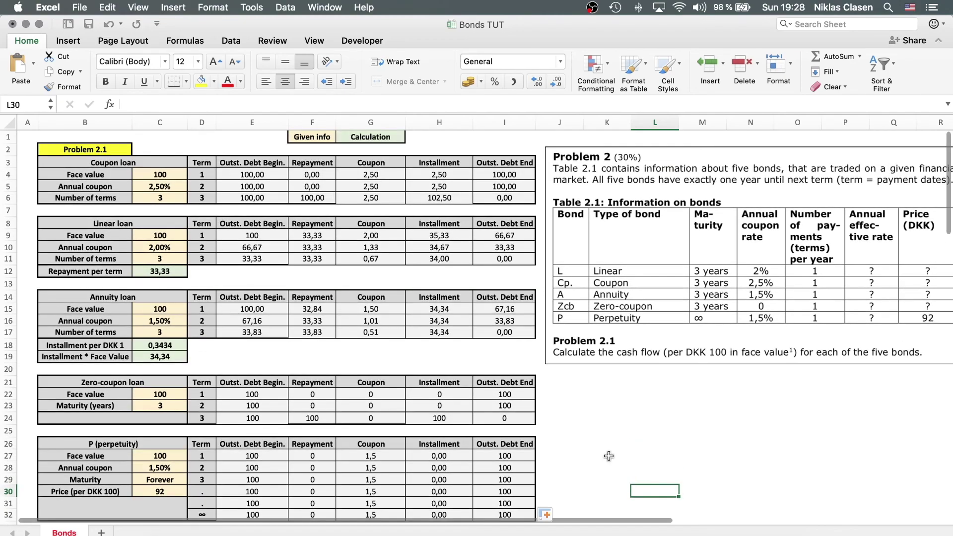